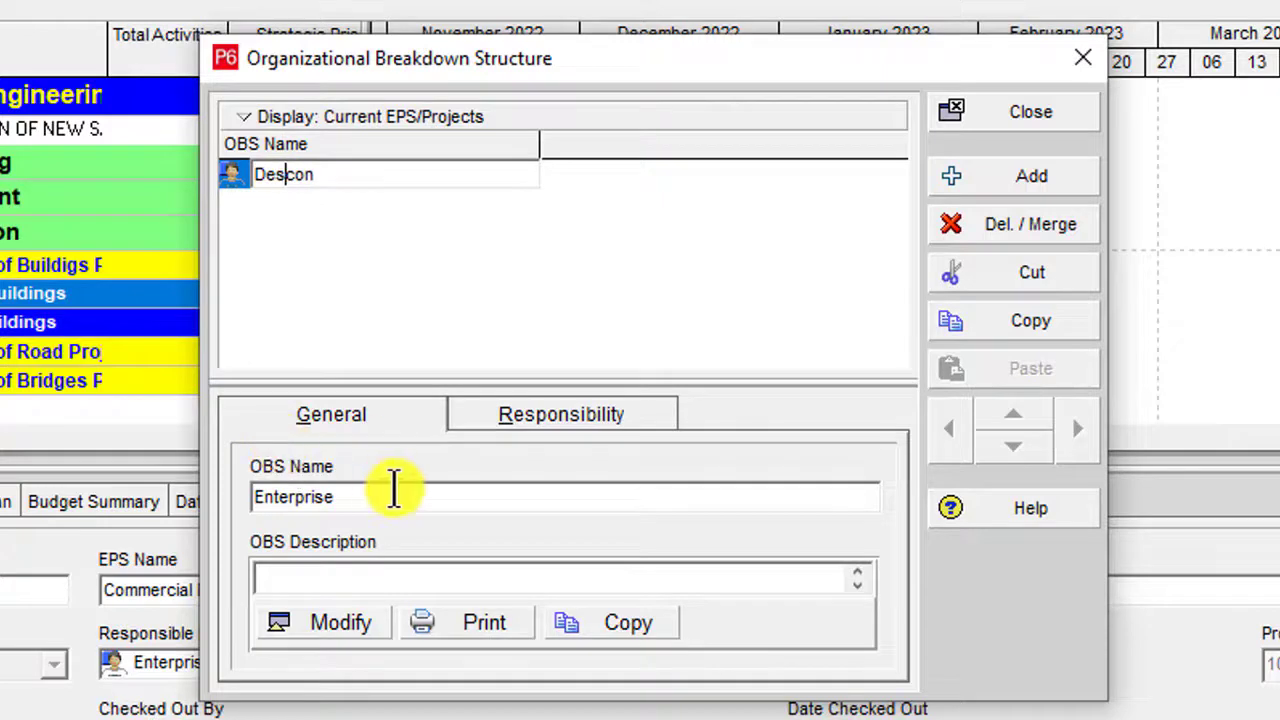
# Finish renaming the root OBS element as Descon and add a child element titled "Director Construction-" followed by the director's name.
pyautogui.press('Return')
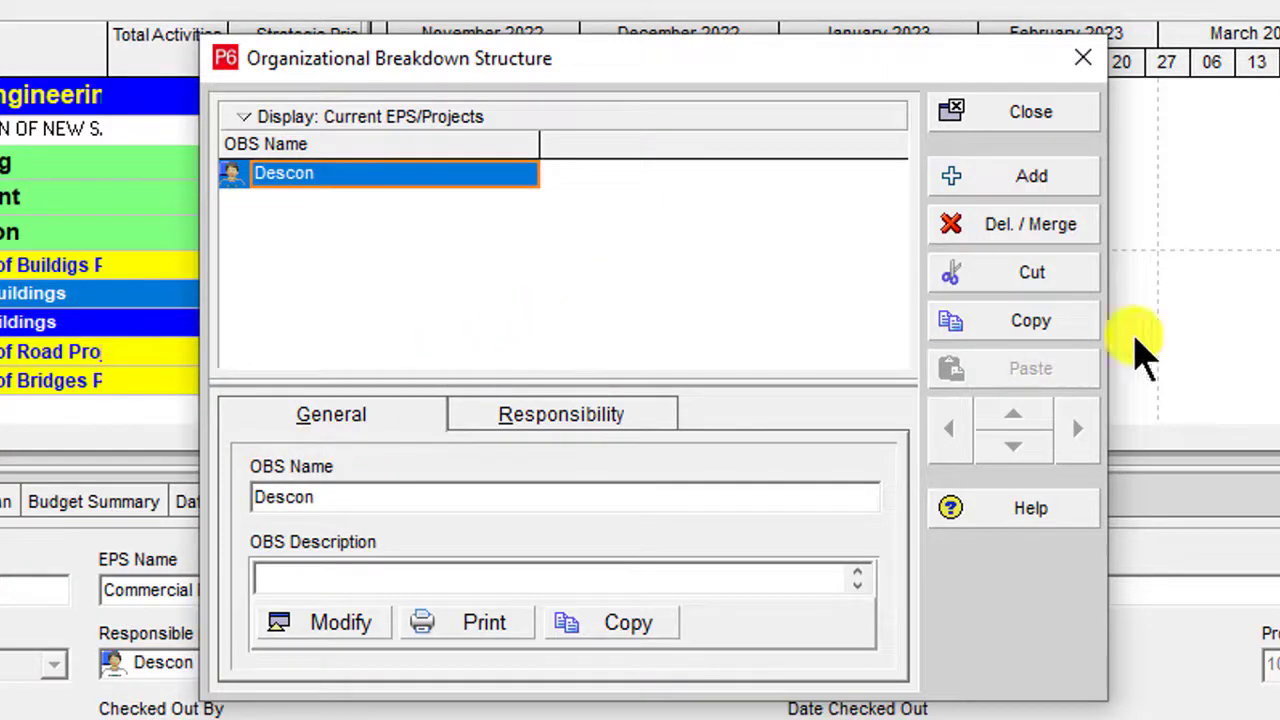
pyautogui.click(1030, 185)
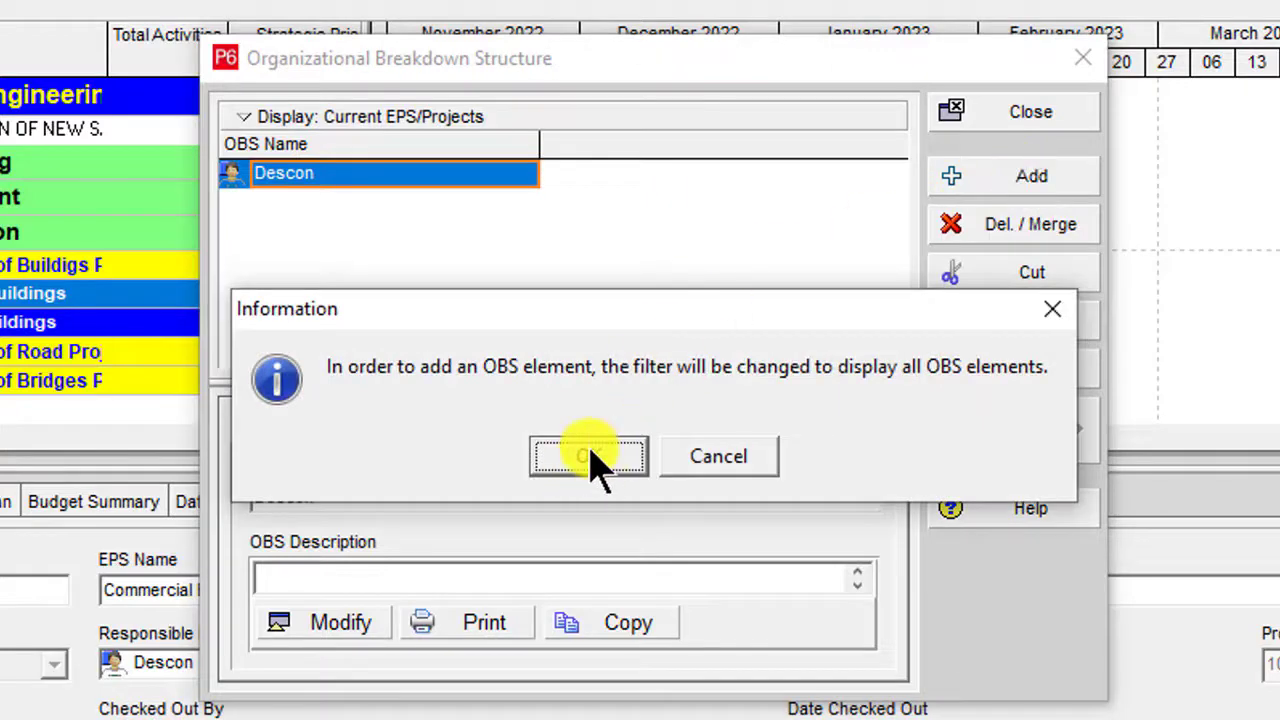
pyautogui.click(590, 458)
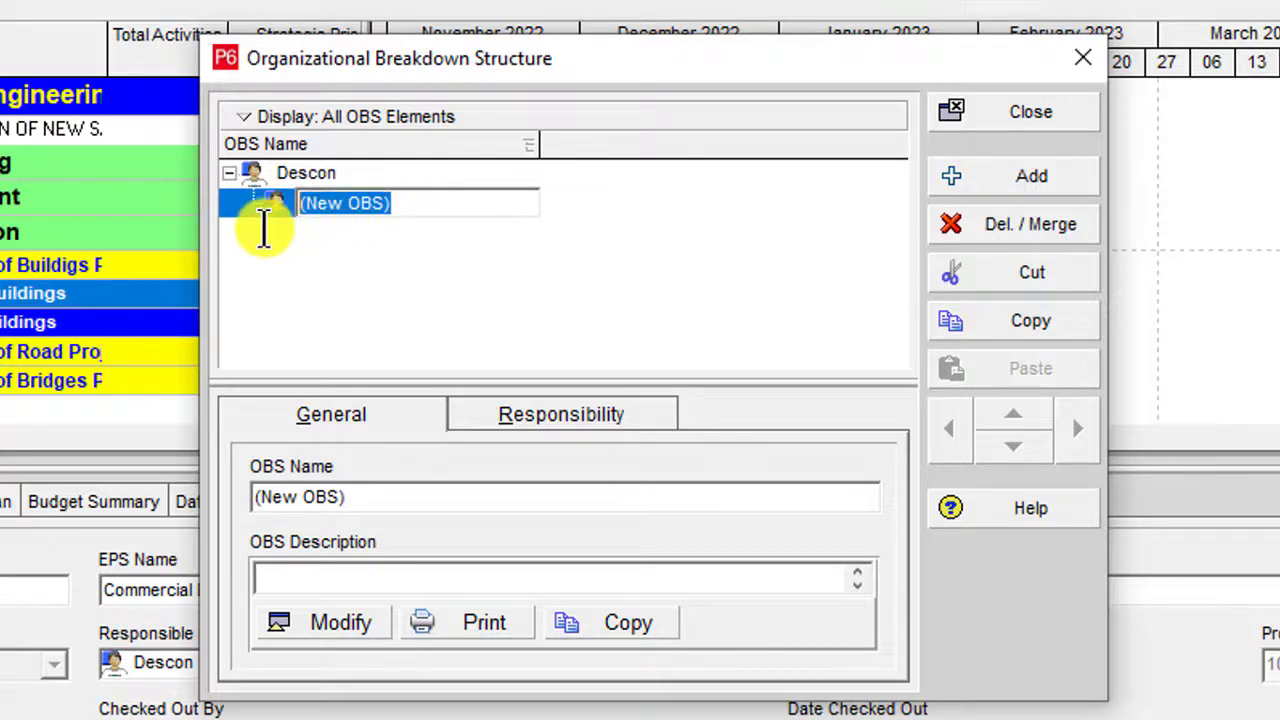
pyautogui.write('DDirector')
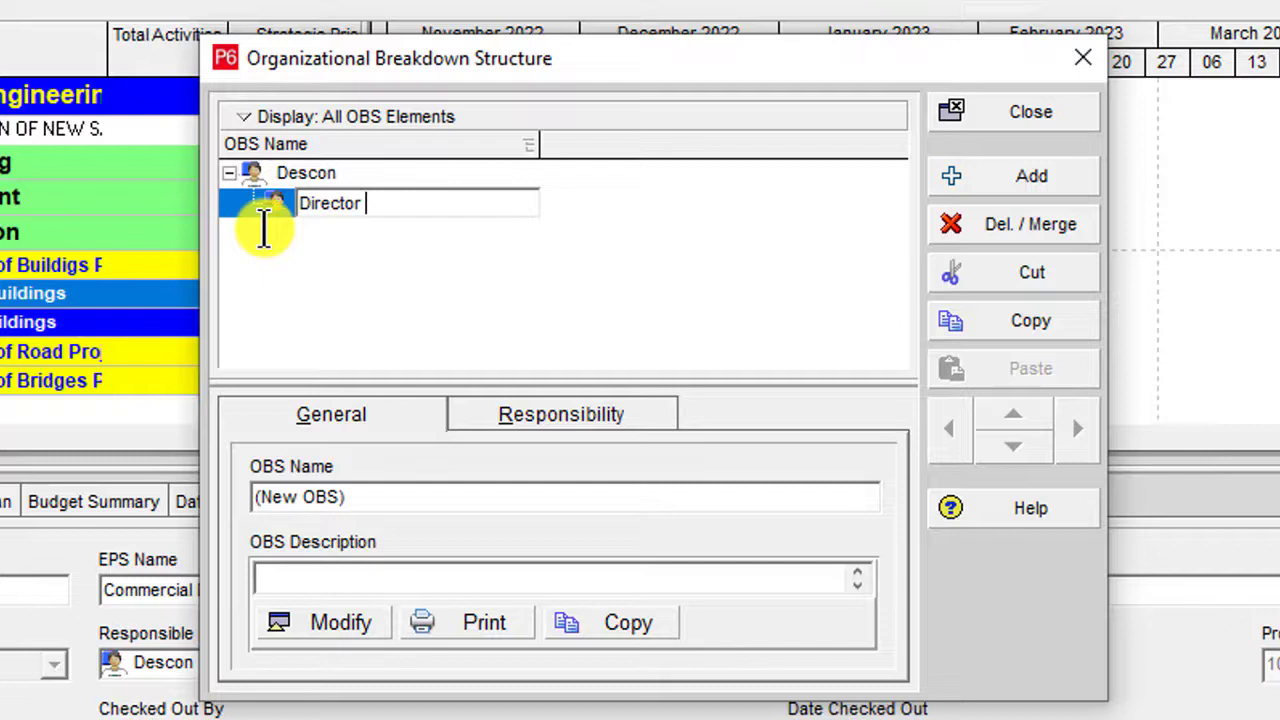
pyautogui.write('nstruc')
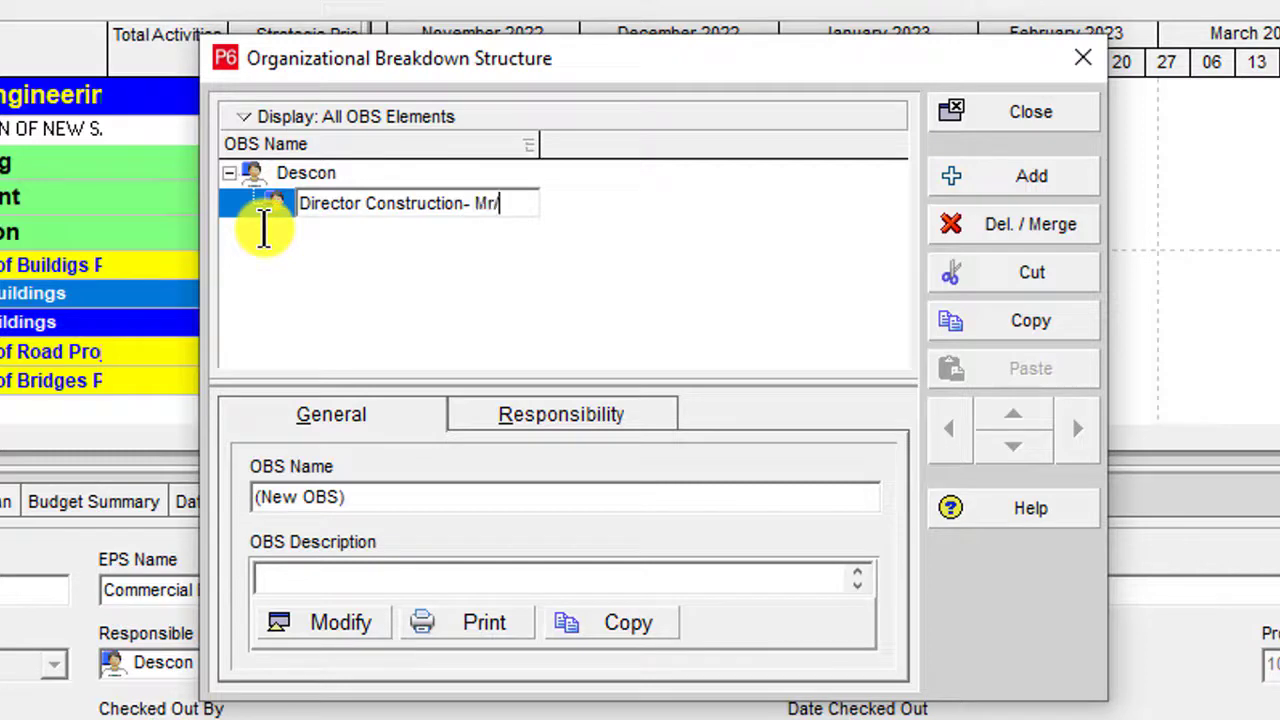
pyautogui.press('BackSpace')
pyautogui.press('Return')
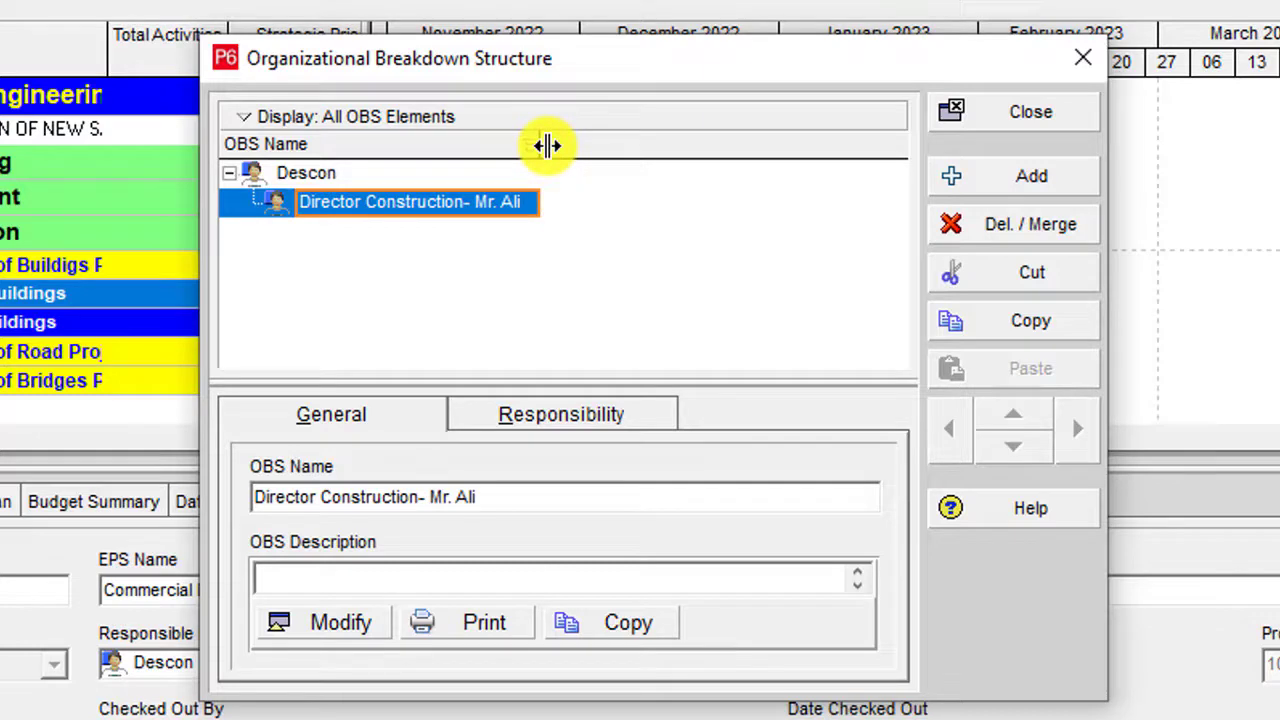
# Widen the OBS Name column and add a second element under Descon titled "Director Procurement" followed by the director's name.
pyautogui.moveTo(547, 146); pyautogui.dragTo(743, 170)
pyautogui.click(1018, 186)
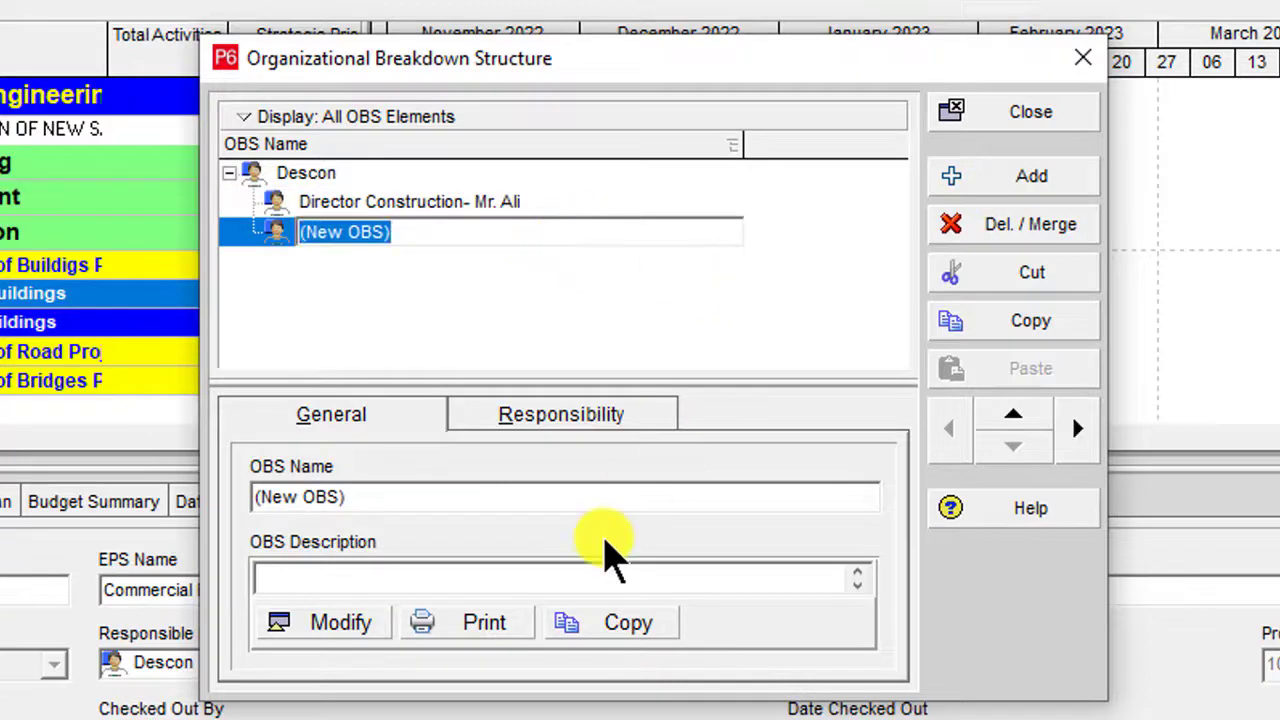
pyautogui.write('Direc')
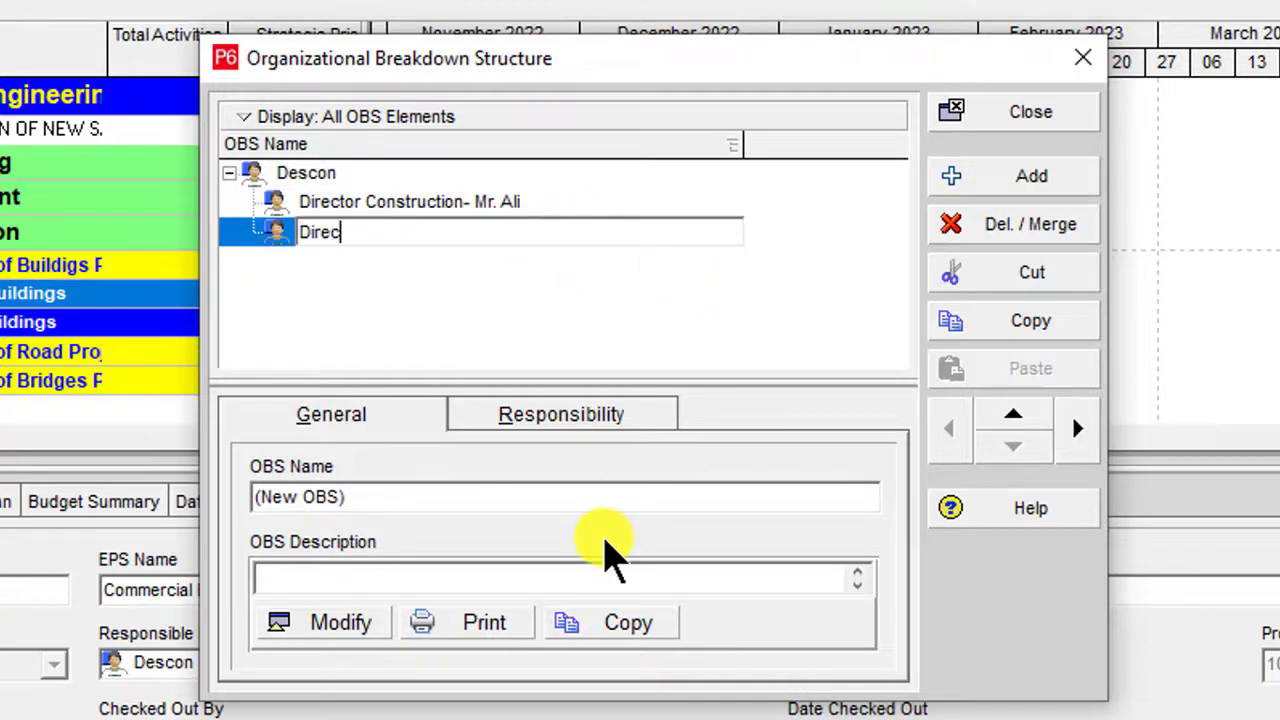
pyautogui.write('tor Procurement')
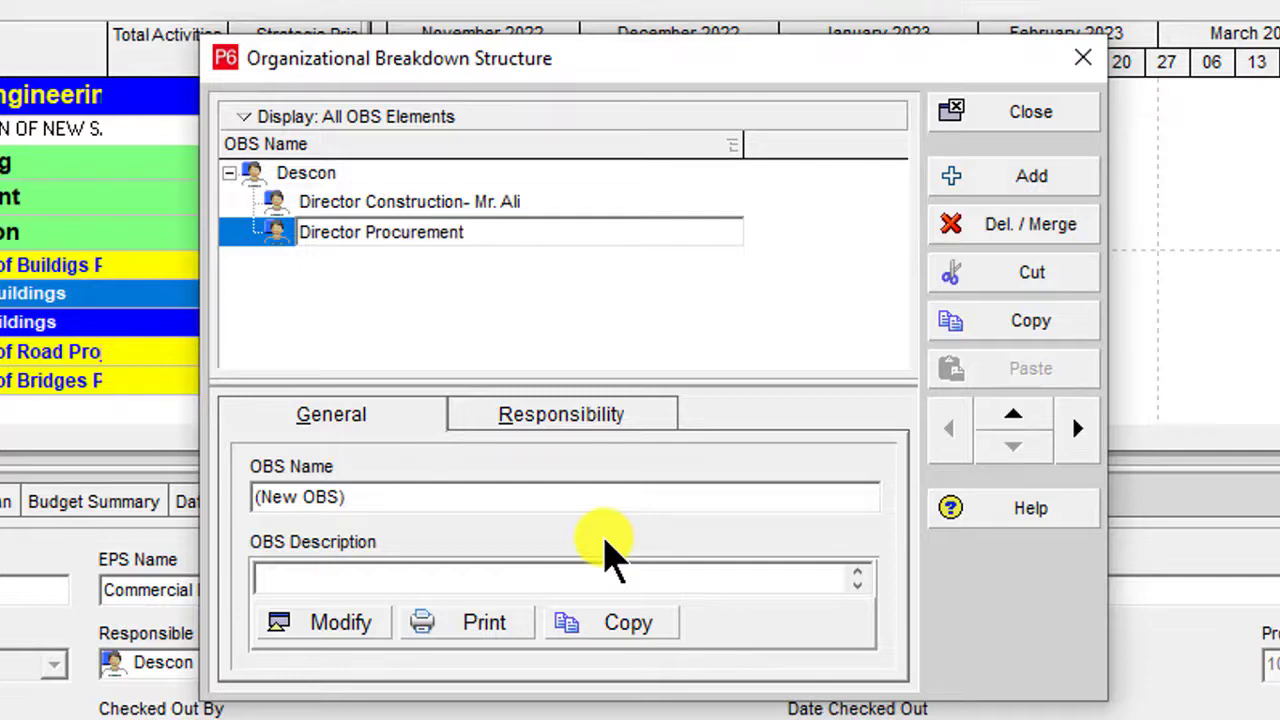
pyautogui.write('  Mr. Raza')
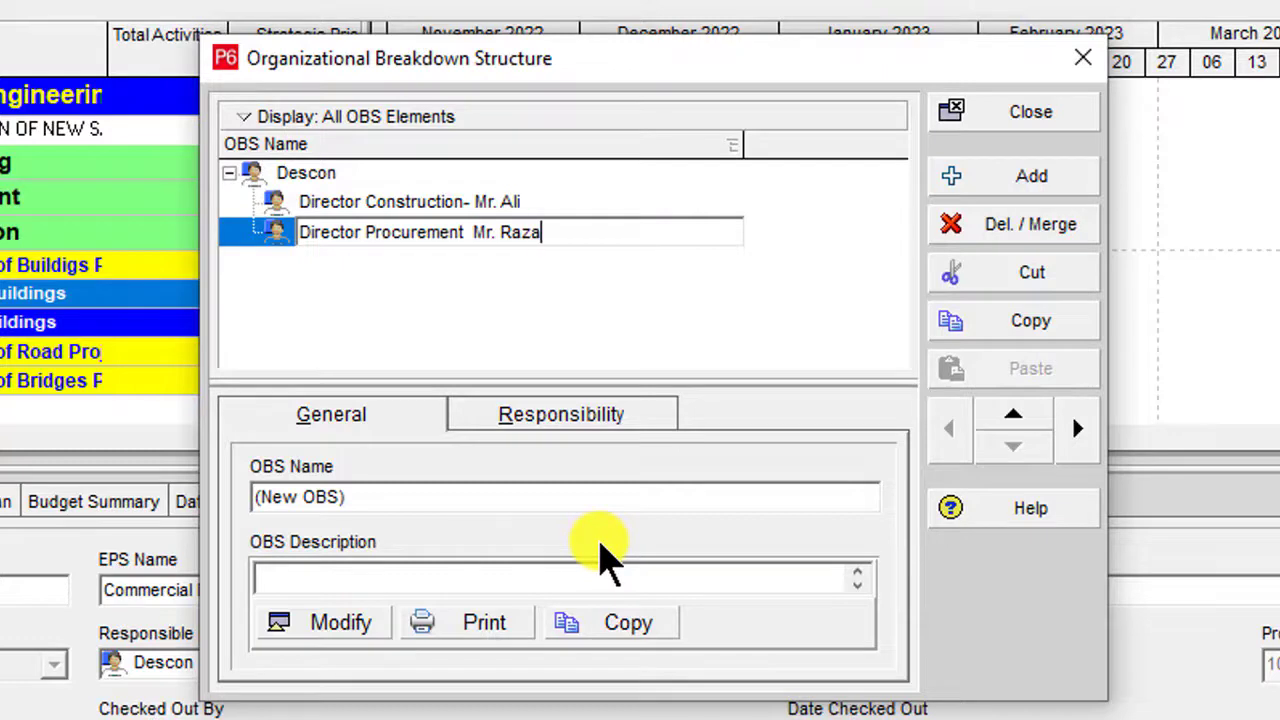
# Add a third element under Descon titled "Dierctor Design -" followed by the director's name.
pyautogui.click(1040, 182)
pyautogui.click(470, 262)
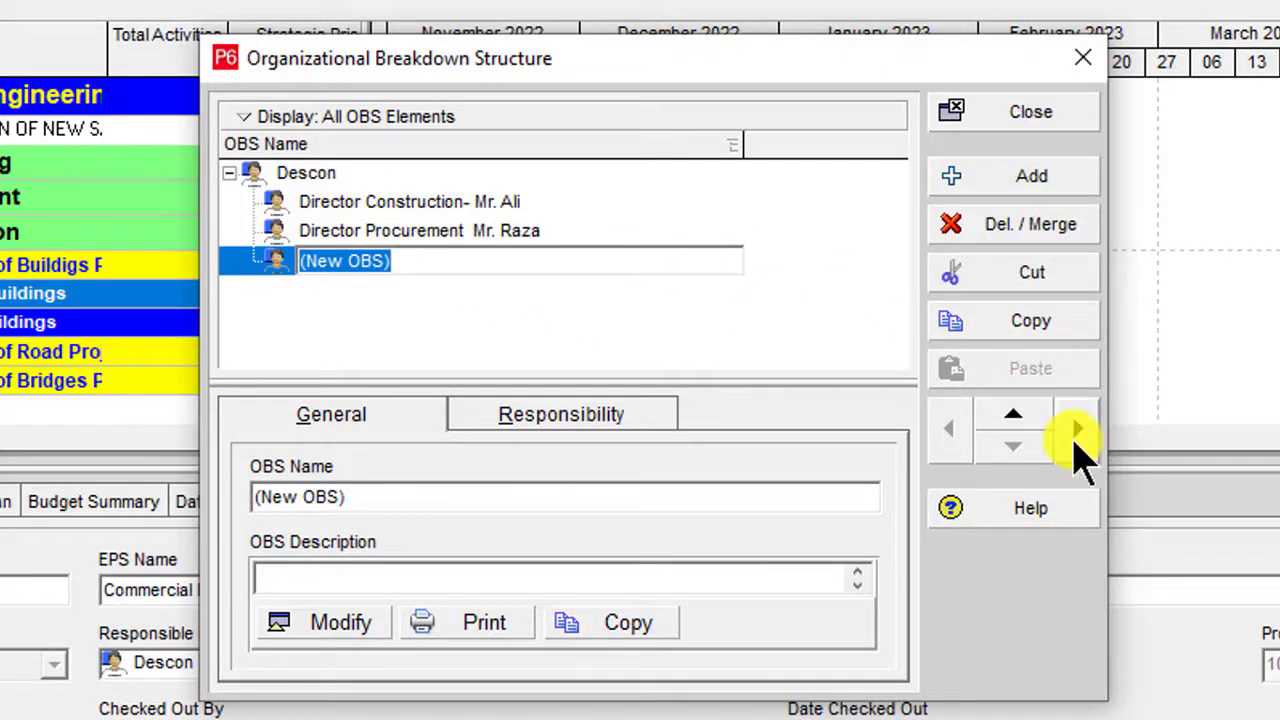
pyautogui.write('Dierctor Design - Mr. Umair')
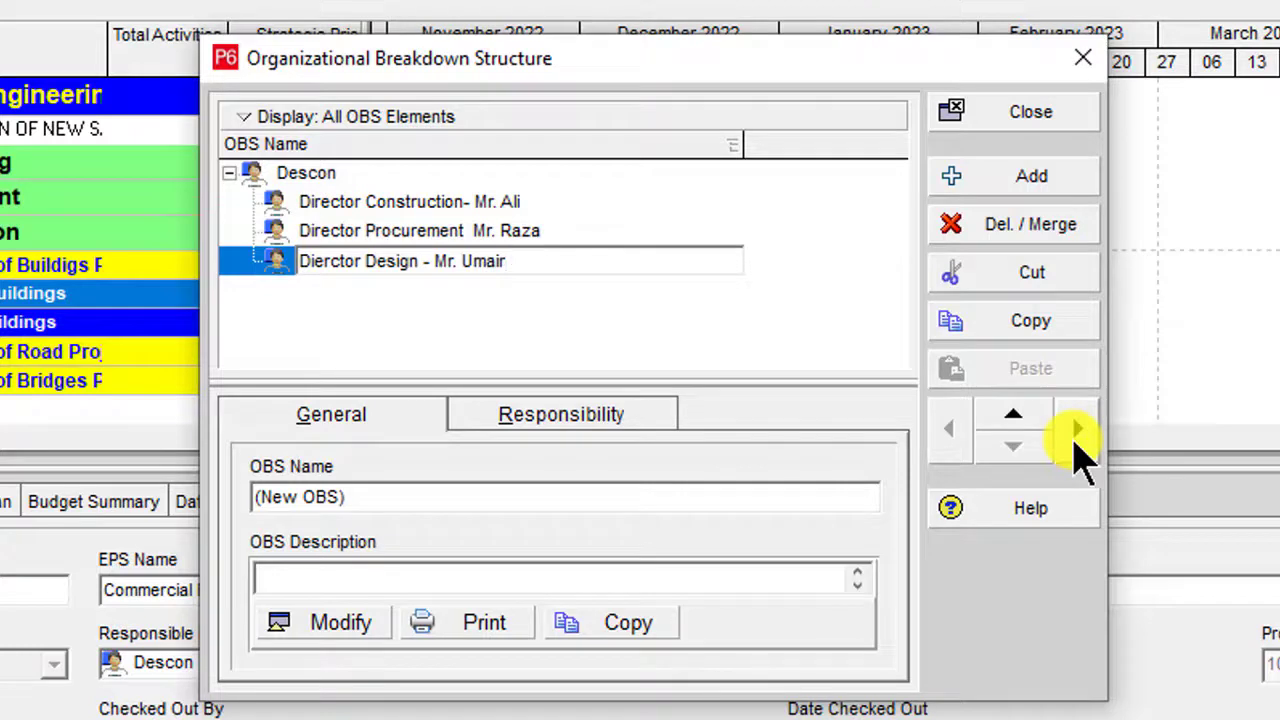
pyautogui.press('Return')
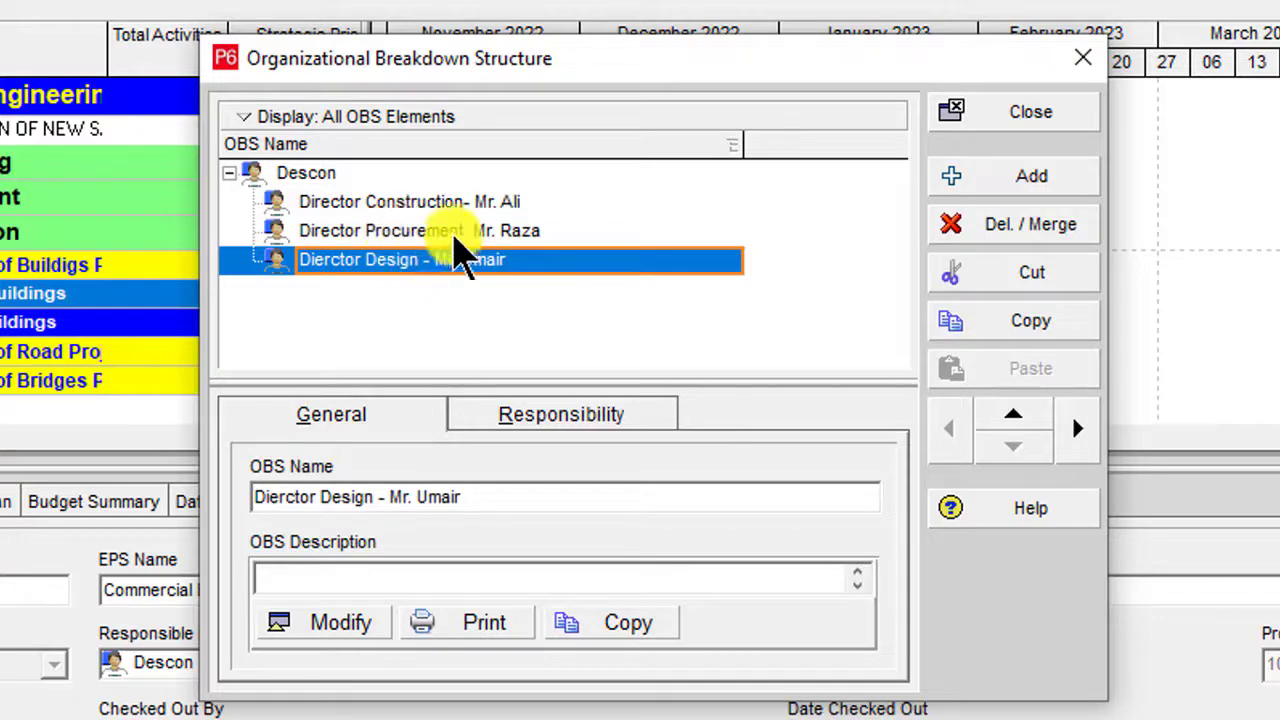
# Add a new OBS element after Director Construction and indent it one level beneath that director.
pyautogui.click(458, 203)
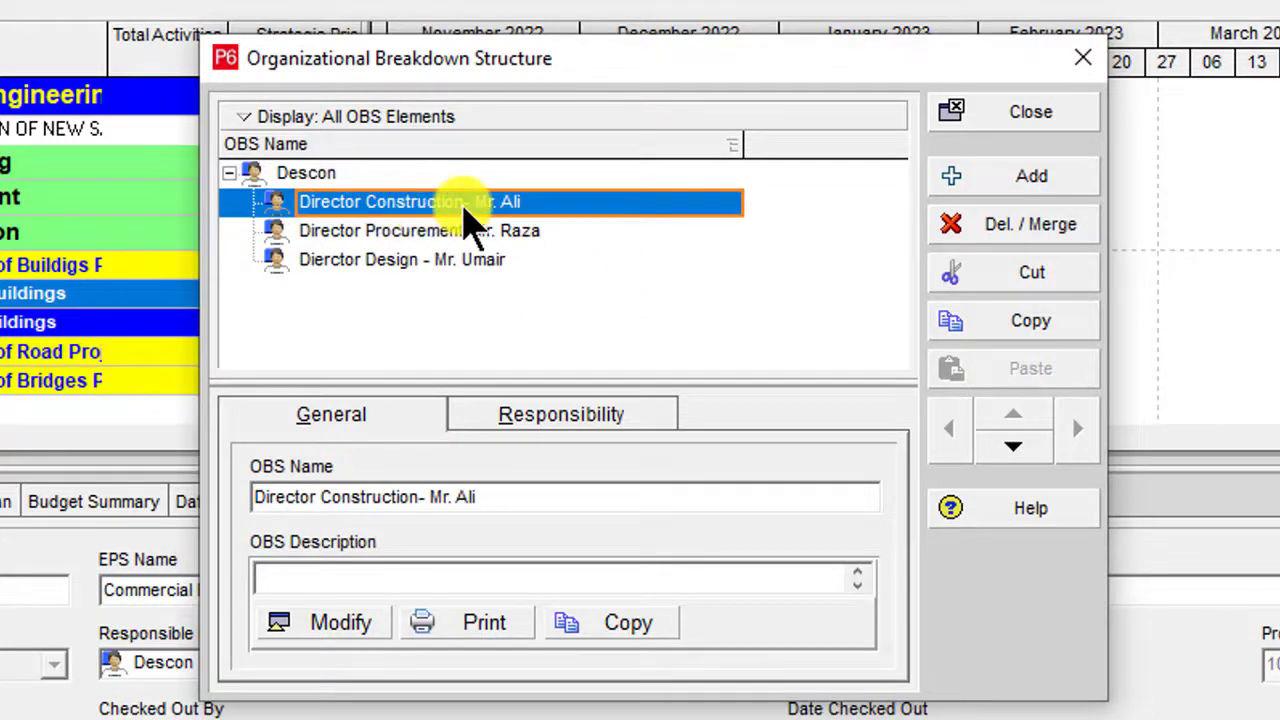
pyautogui.click(1045, 180)
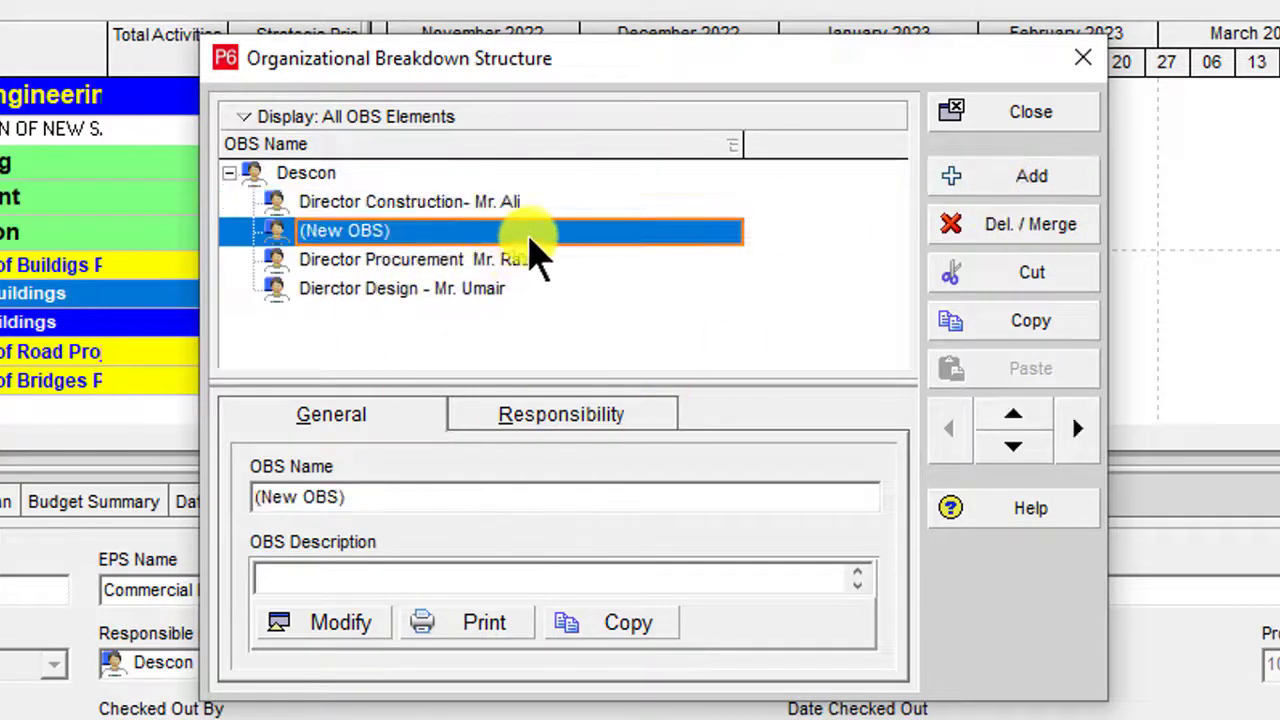
pyautogui.click(398, 206)
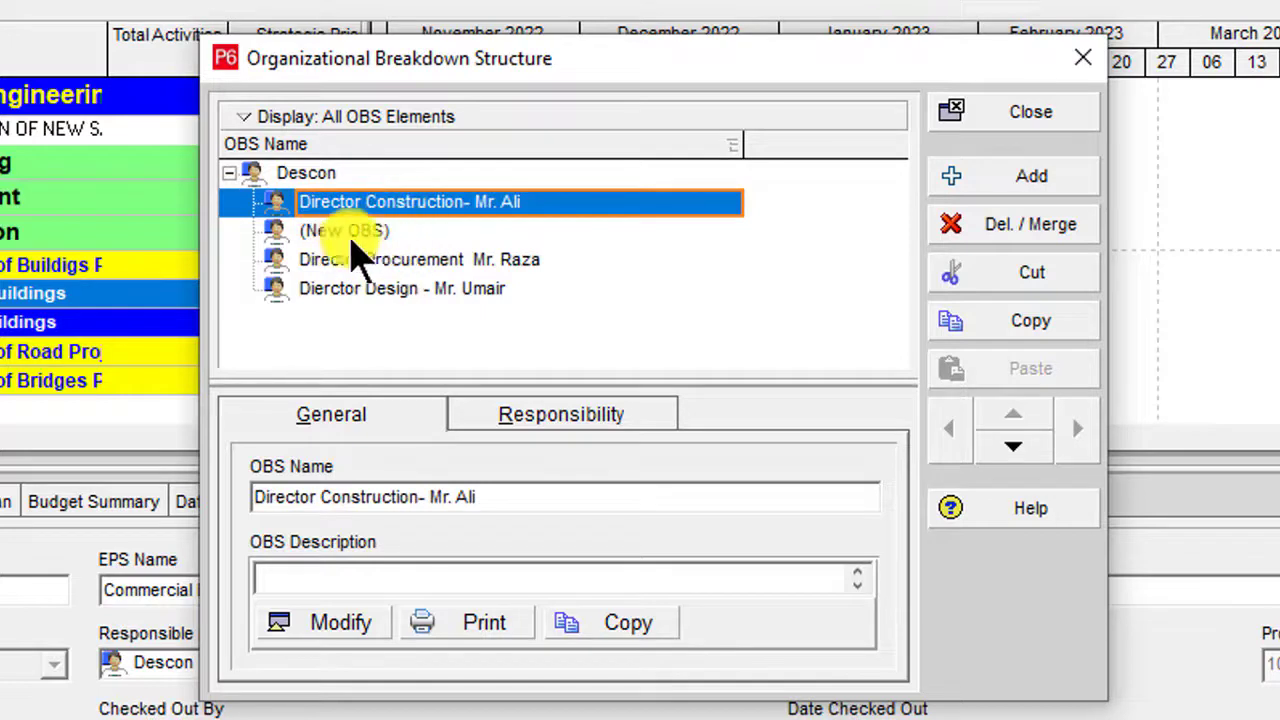
pyautogui.click(390, 232)
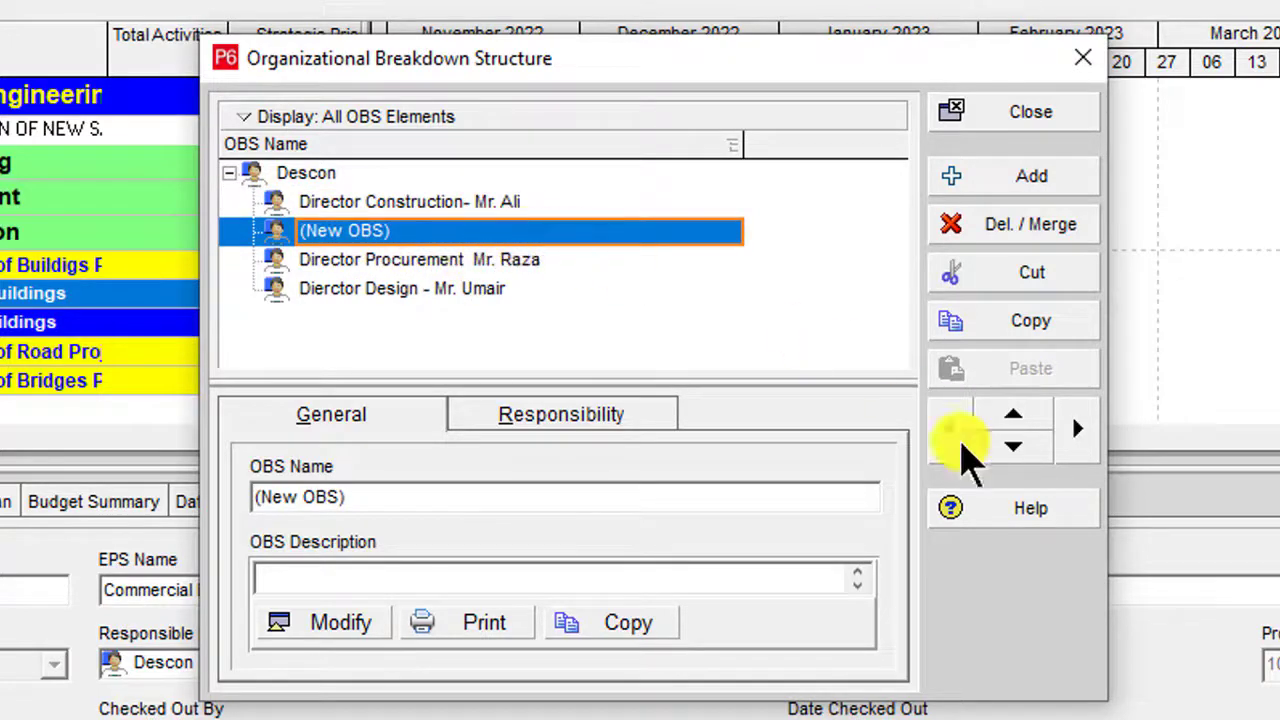
pyautogui.click(1077, 430)
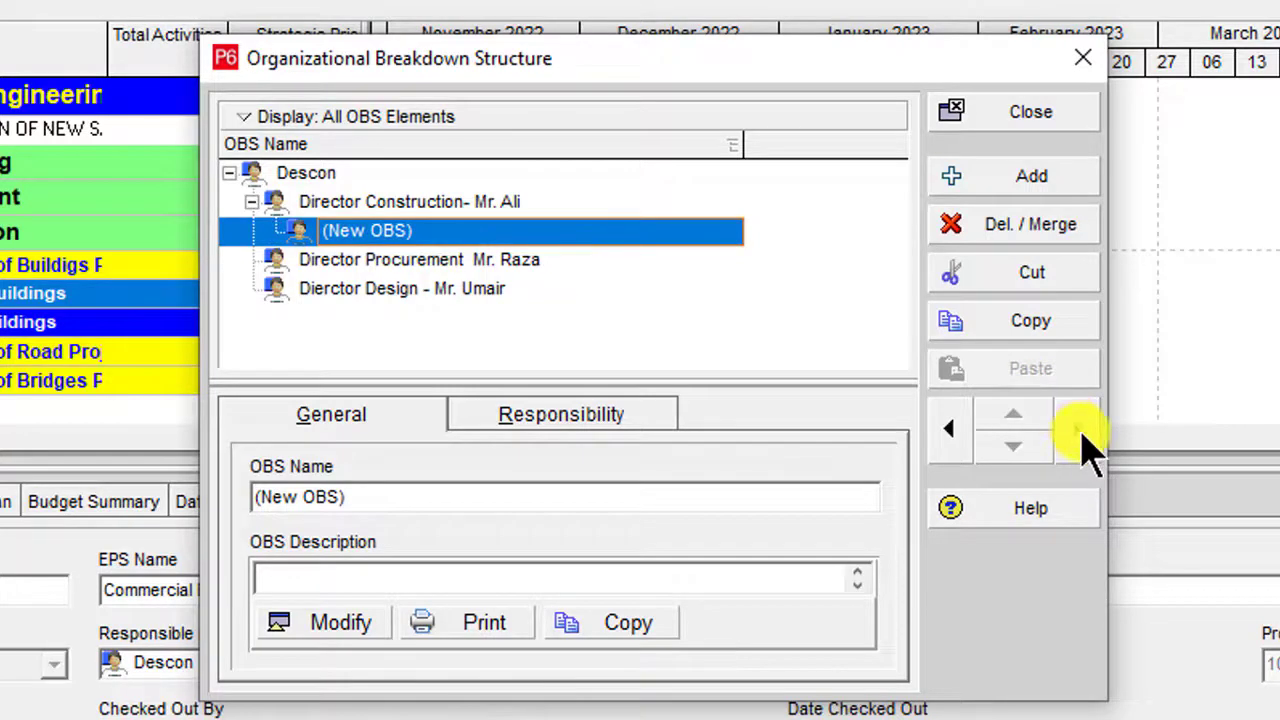
# Name the indented element "Project Manager -" followed by the manager's title and name.
pyautogui.click(536, 238)
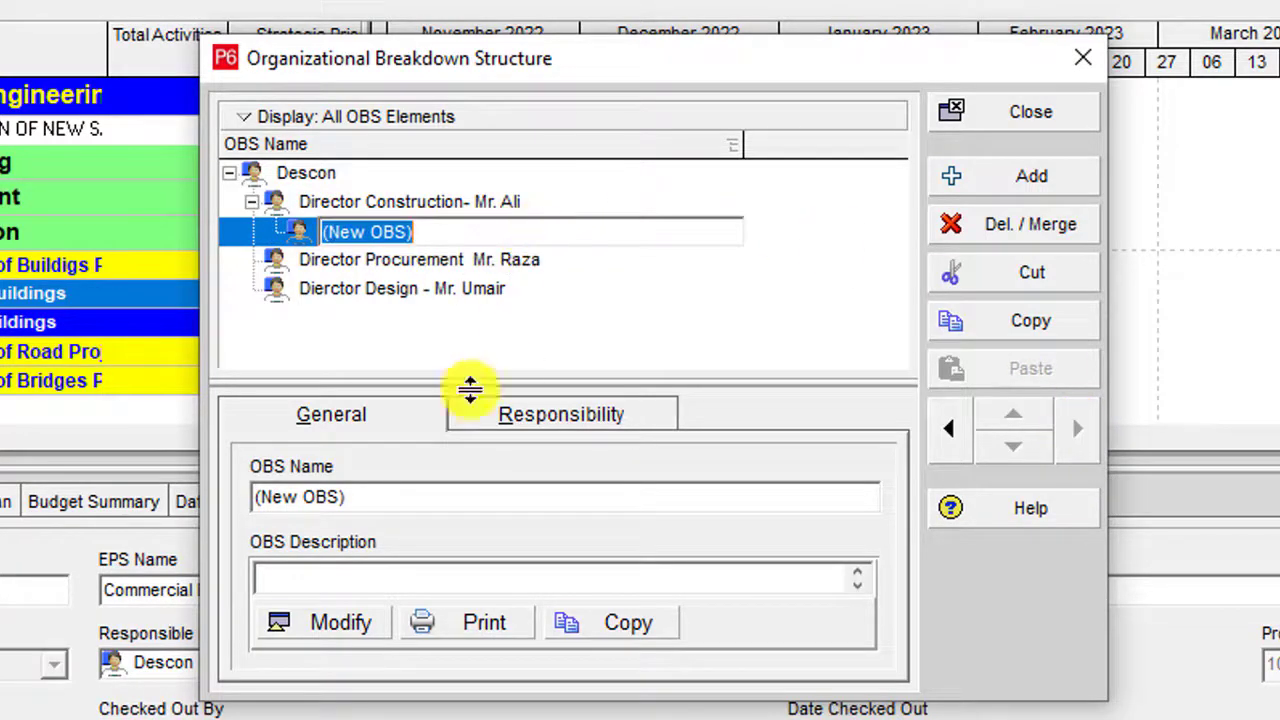
pyautogui.press('BackSpace')
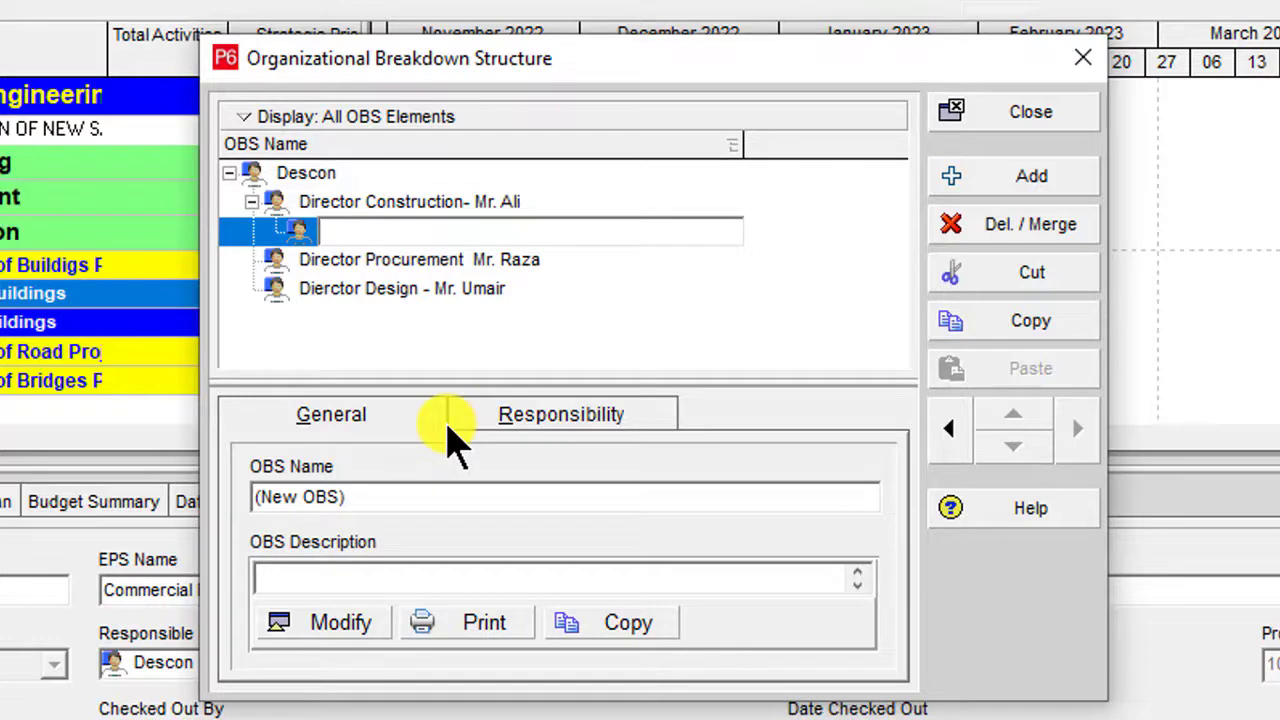
pyautogui.write('Project Manager')
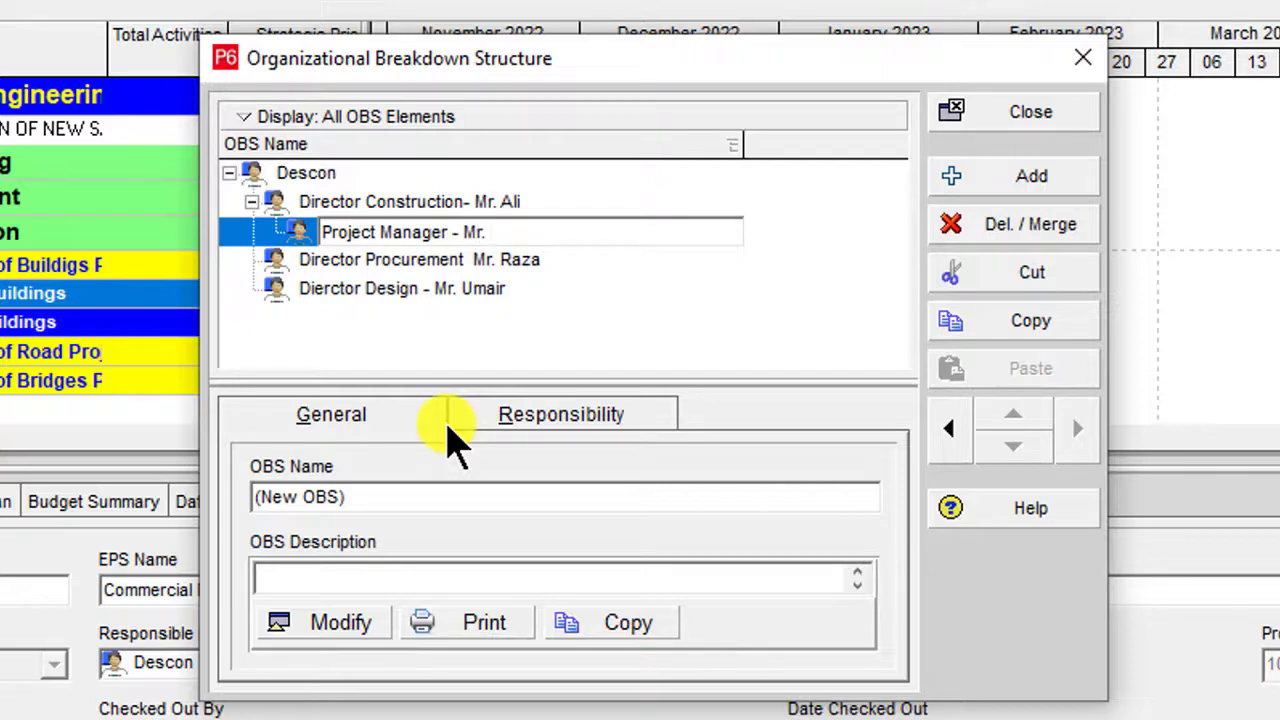
pyautogui.write('- Mr. Saleem')
pyautogui.click(700, 260)
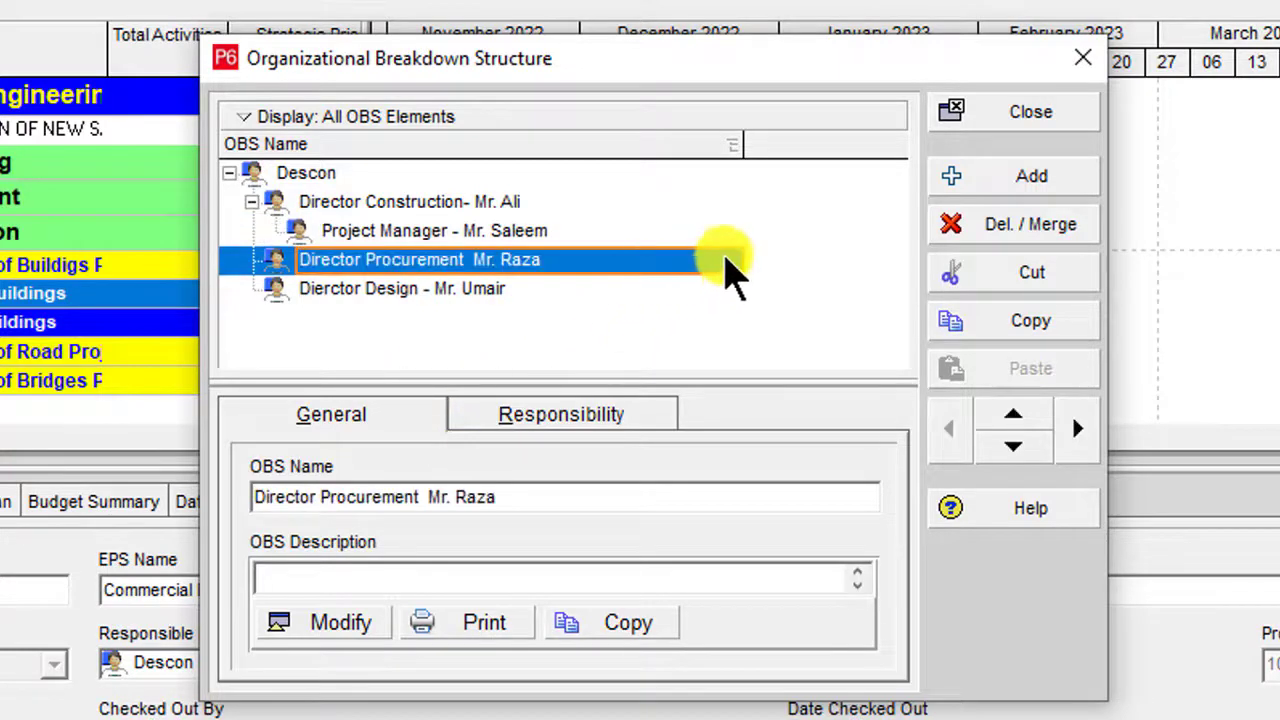
# Add another element after the project manager under Director Construction, and copy the text "Project Manager - Mr." from the existing manager's entry.
pyautogui.click(634, 232)
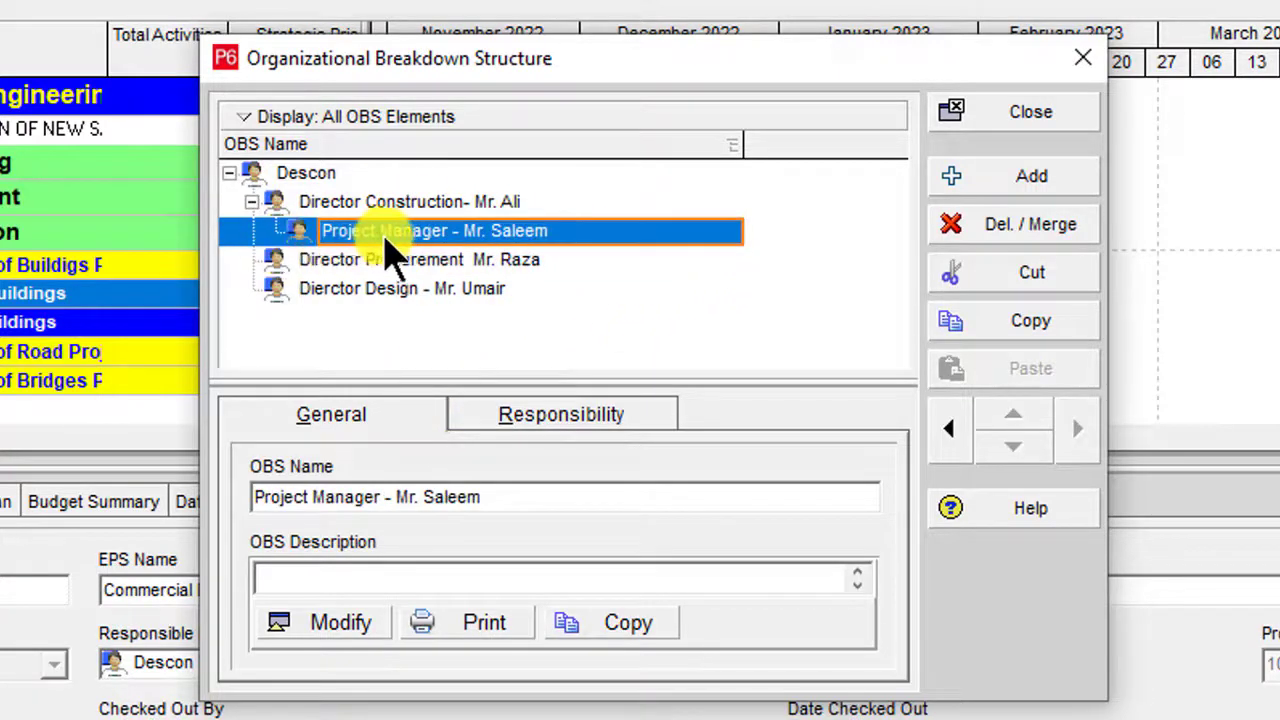
pyautogui.click(1025, 180)
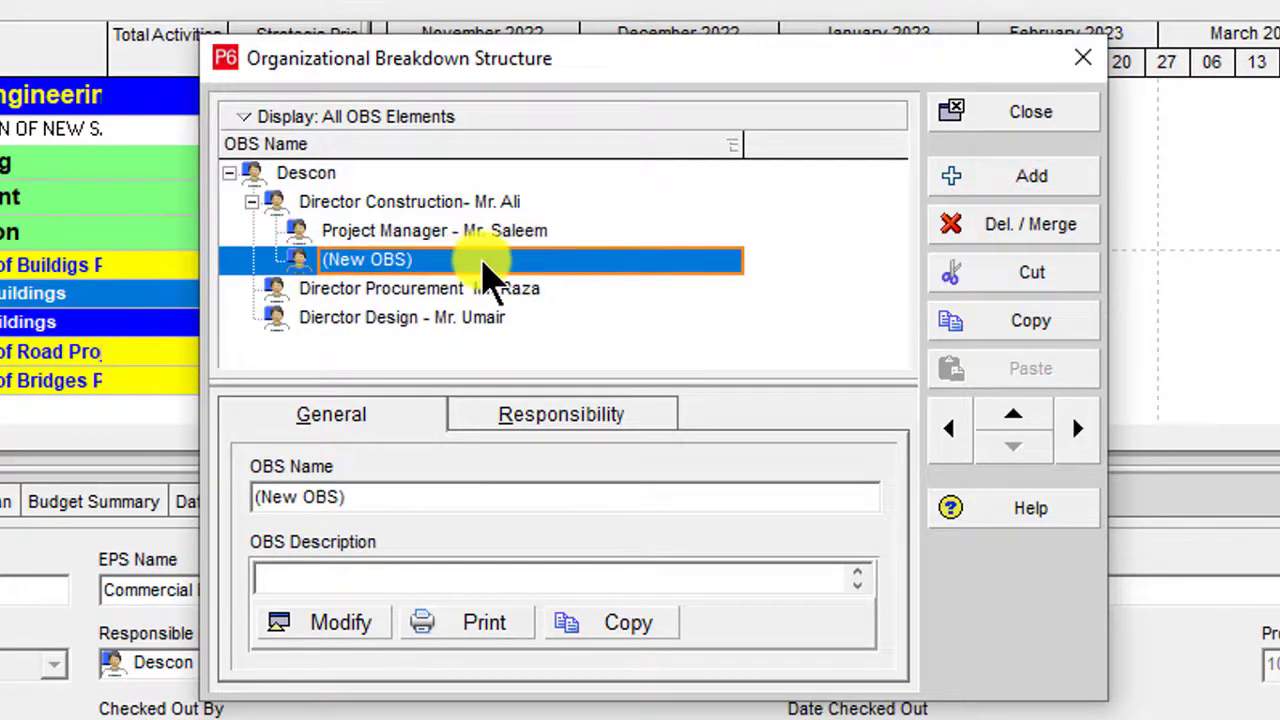
pyautogui.click(435, 205)
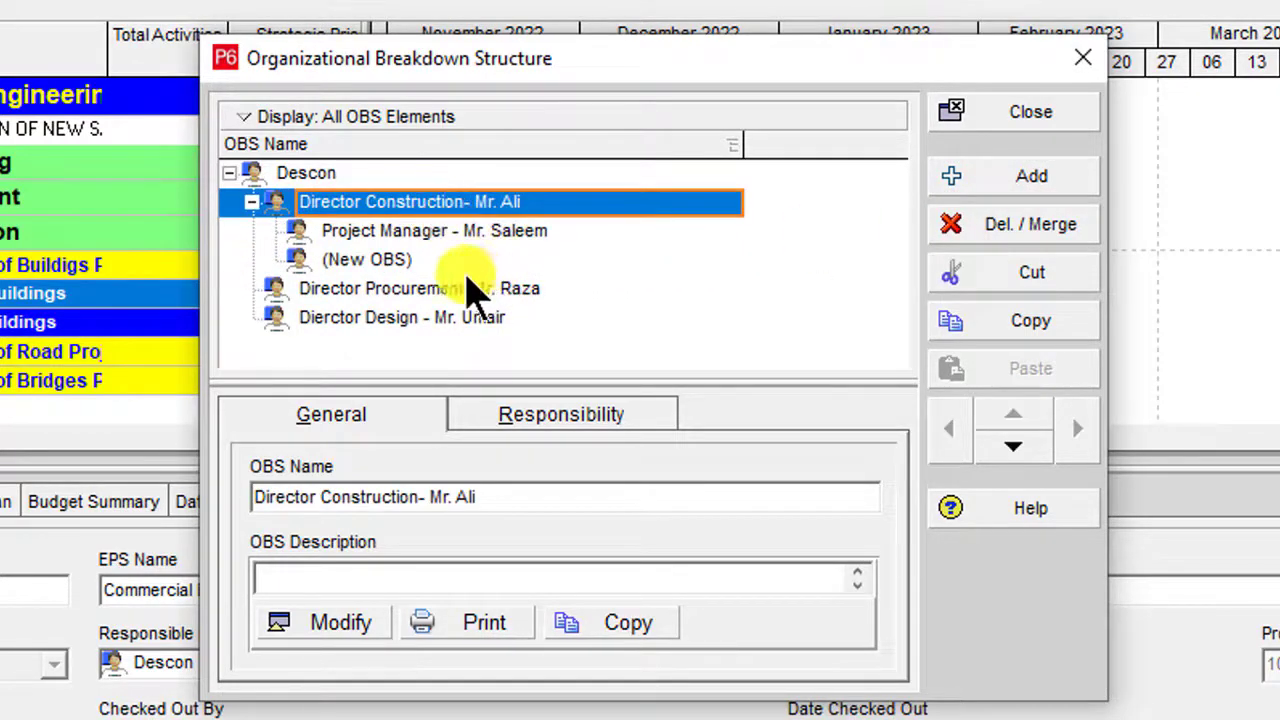
pyautogui.click(453, 238)
pyautogui.click(477, 234)
pyautogui.moveTo(486, 232); pyautogui.dragTo(322, 232)
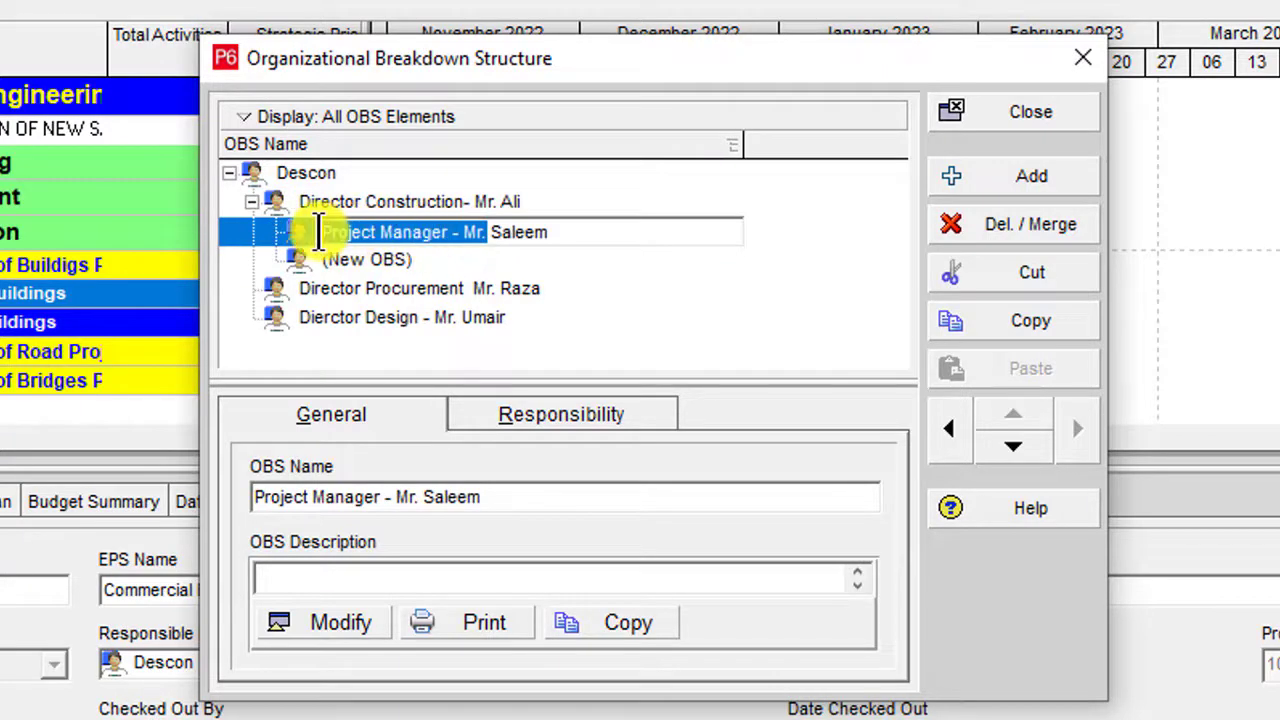
pyautogui.rightClick(405, 232)
pyautogui.click(510, 249)
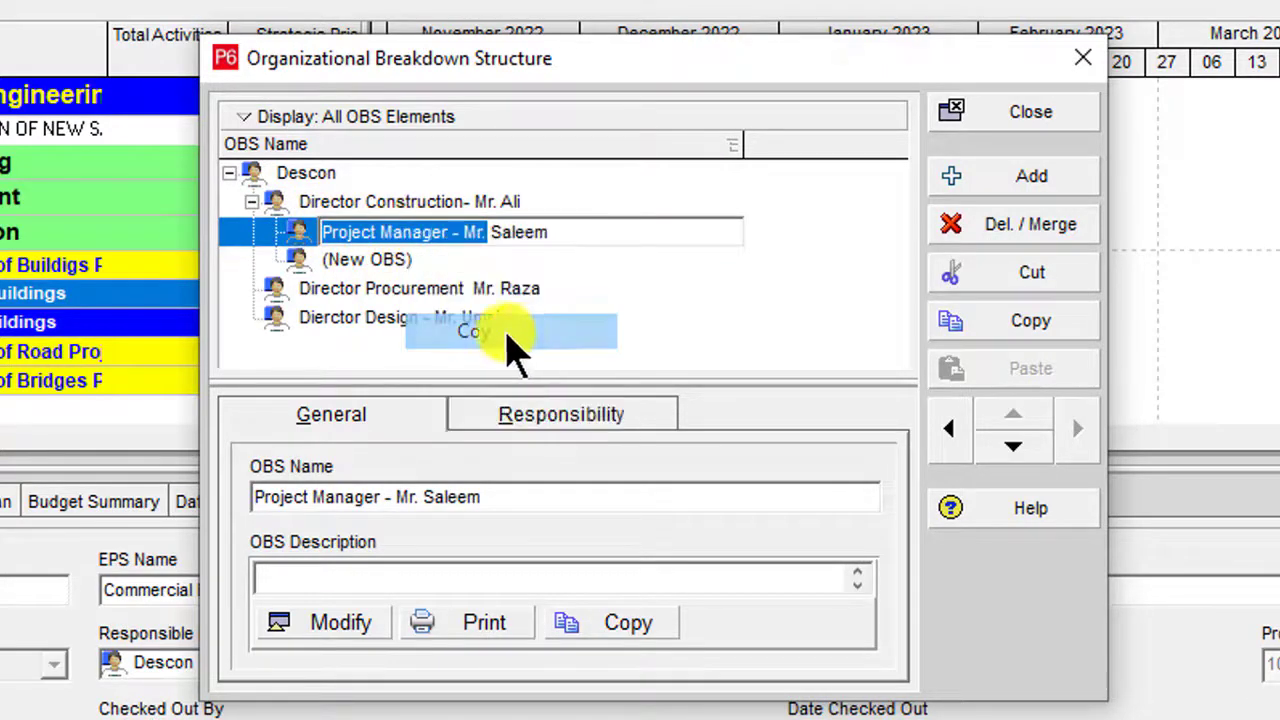
# Replace the new element's name with the copied "Project Manager - Mr." text and append the second manager's name.
pyautogui.click(440, 262)
pyautogui.click(443, 259)
pyautogui.moveTo(443, 259); pyautogui.dragTo(371, 259)
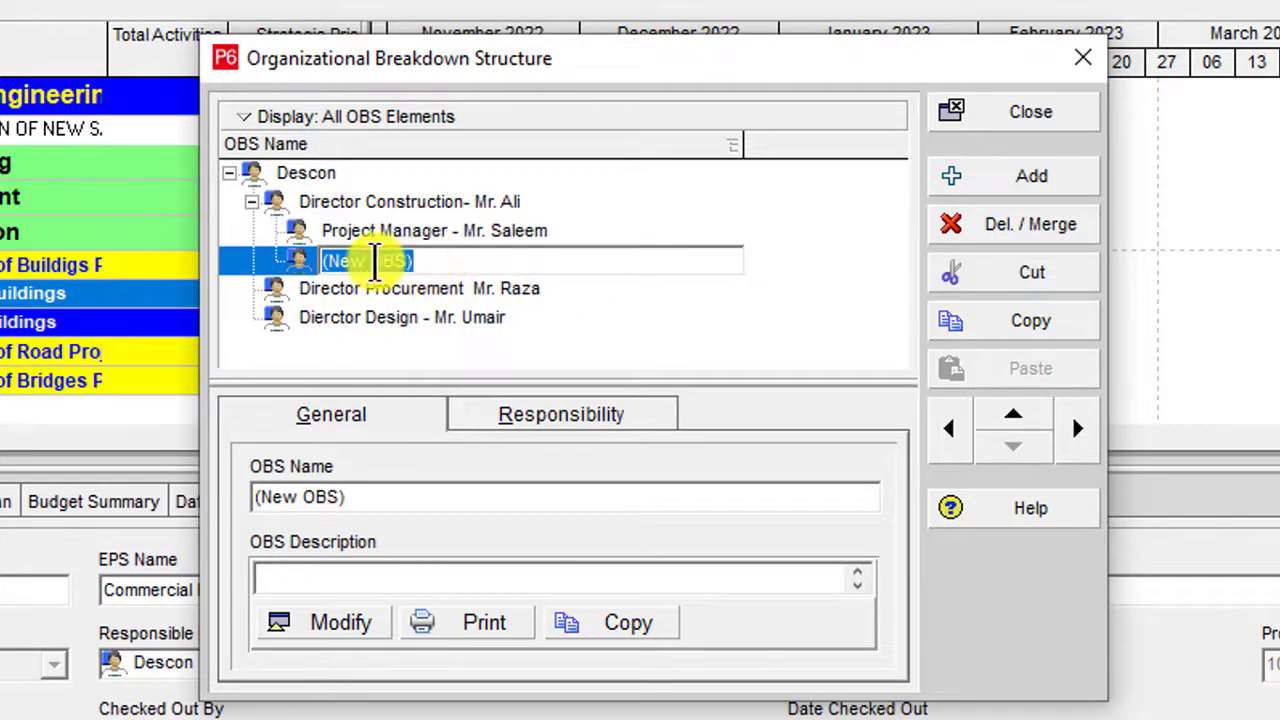
pyautogui.rightClick(382, 262)
pyautogui.click(474, 400)
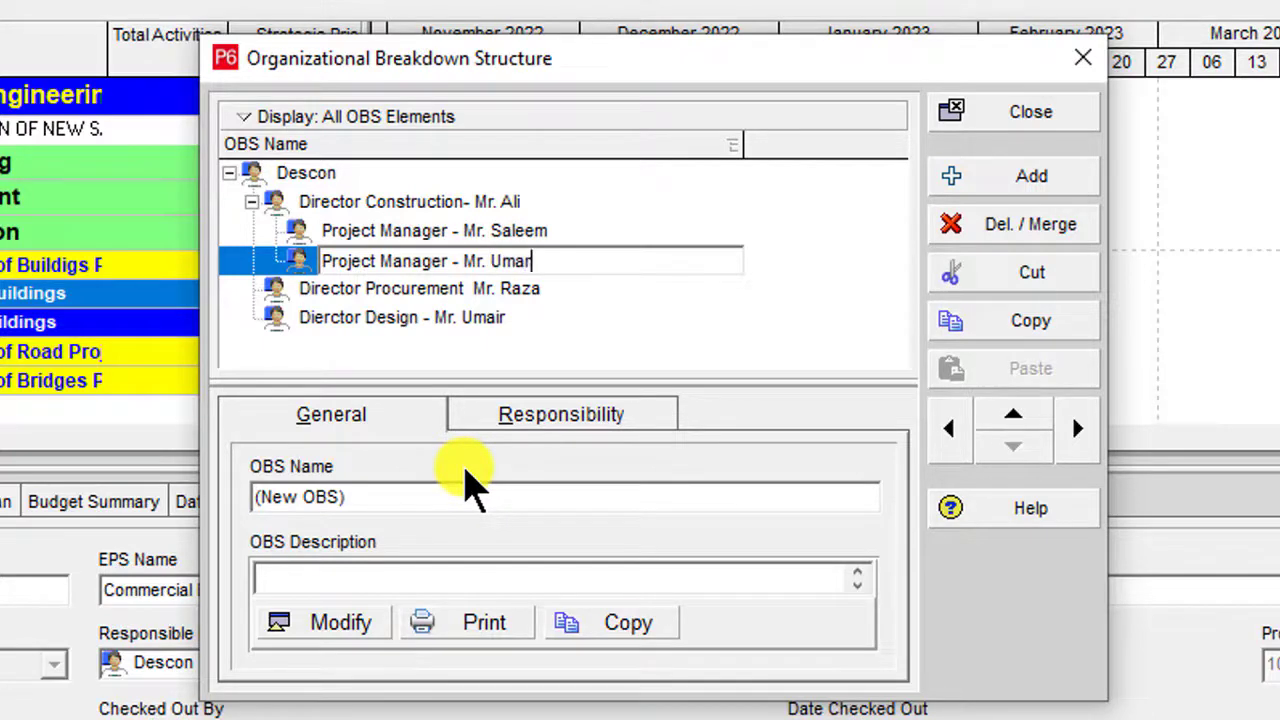
# Add a third element under Director Construction, paste "Project Manager - Mr." as its name and append the third manager's name.
pyautogui.click(1034, 190)
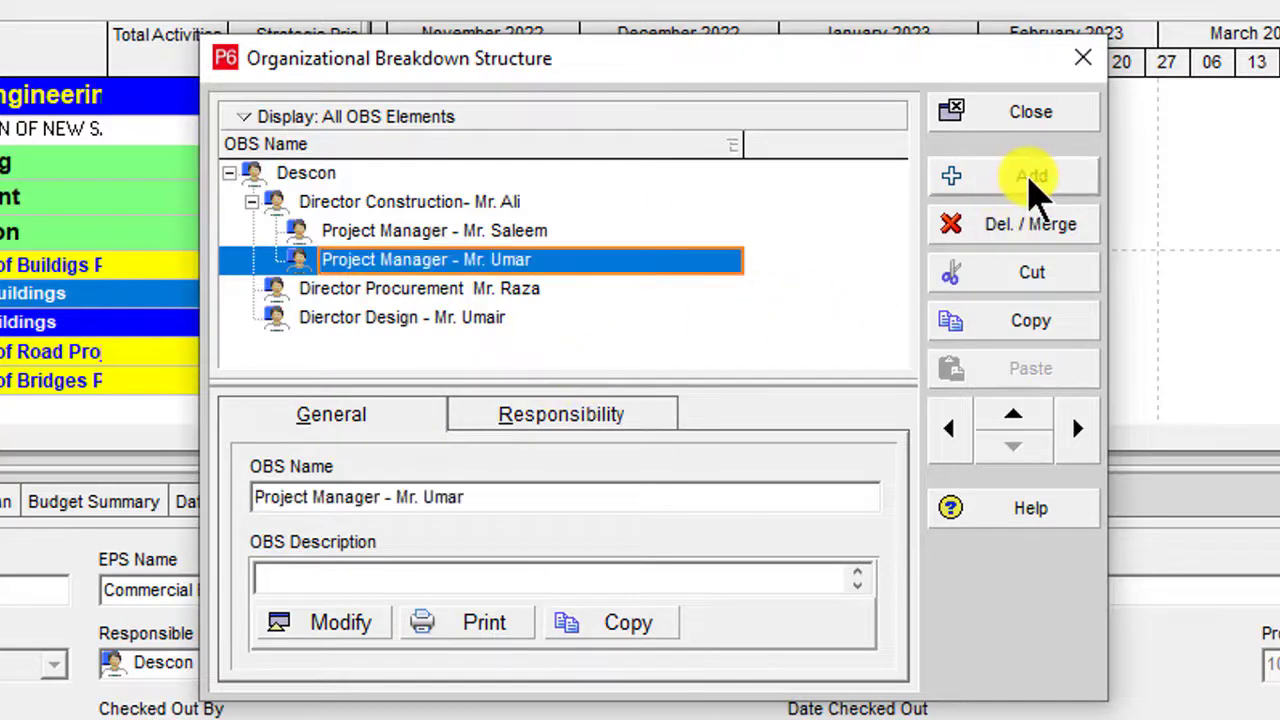
pyautogui.click(458, 288)
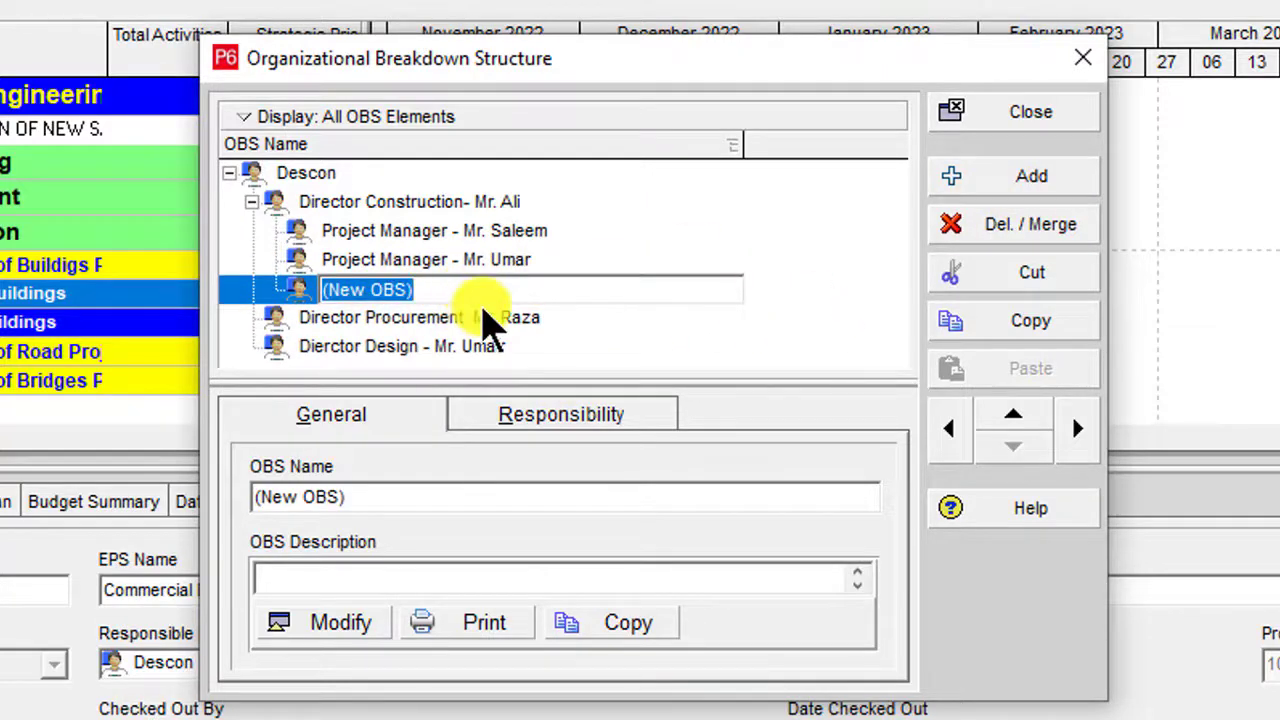
pyautogui.hotkey('ctrl', 'v')
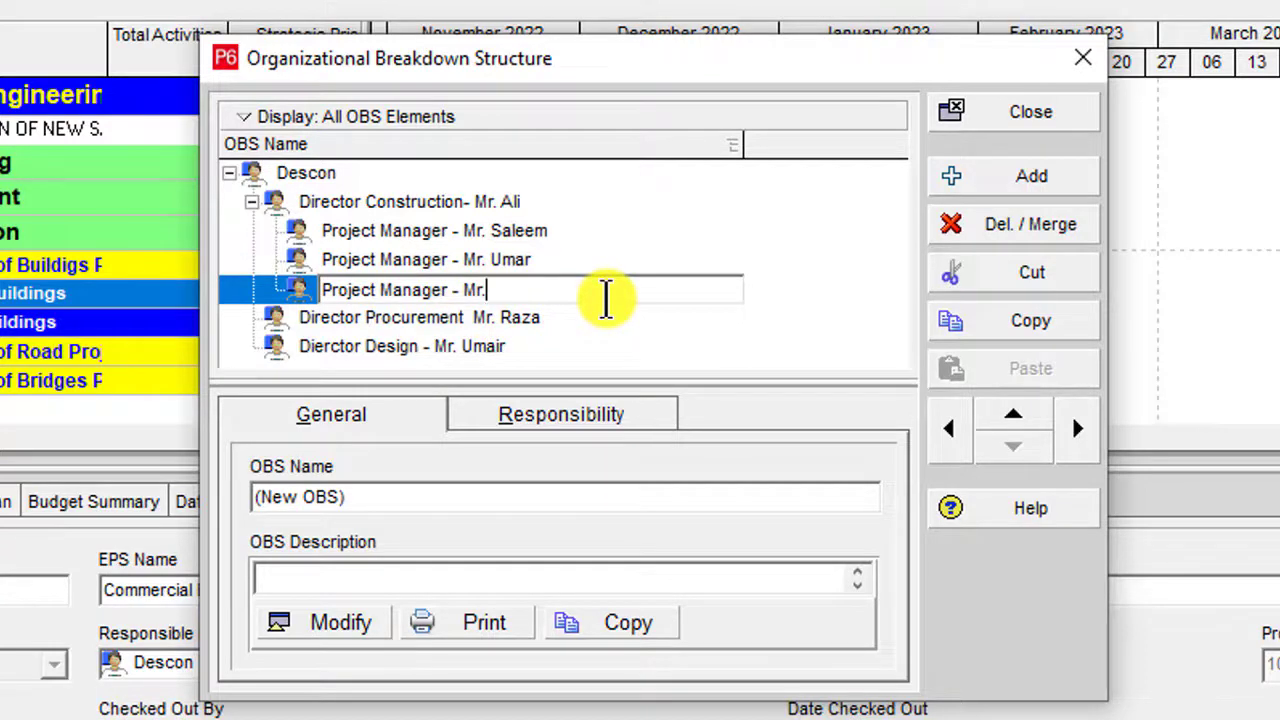
pyautogui.write('Zeeshan')
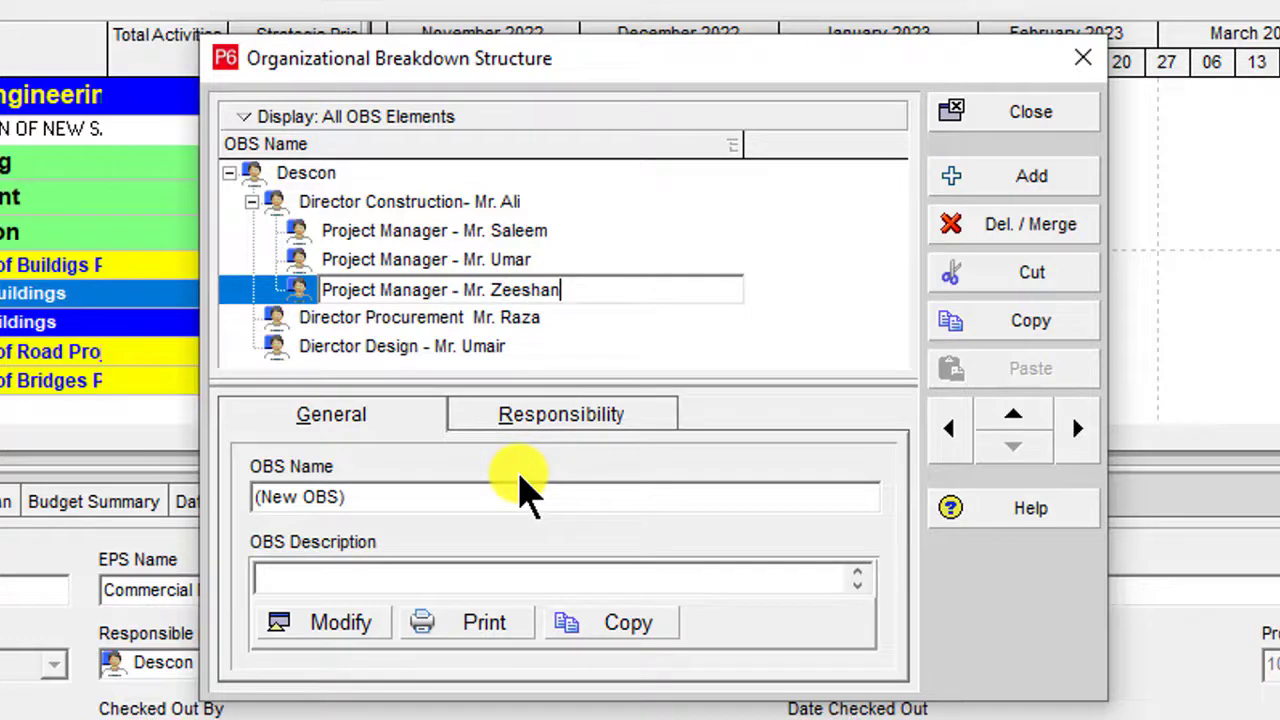
# Add an element indented beneath the second project manager and name it "Construction Manager - Mr." followed by the manager's name.
pyautogui.click(505, 266)
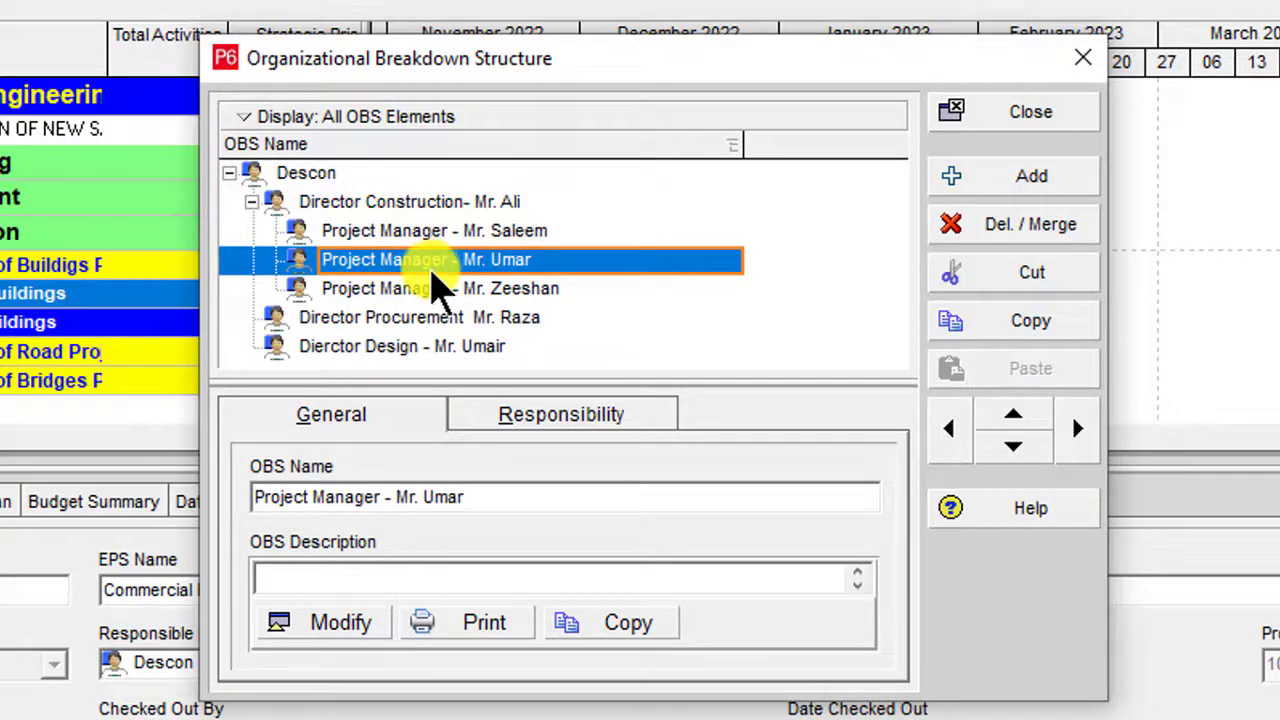
pyautogui.click(1050, 180)
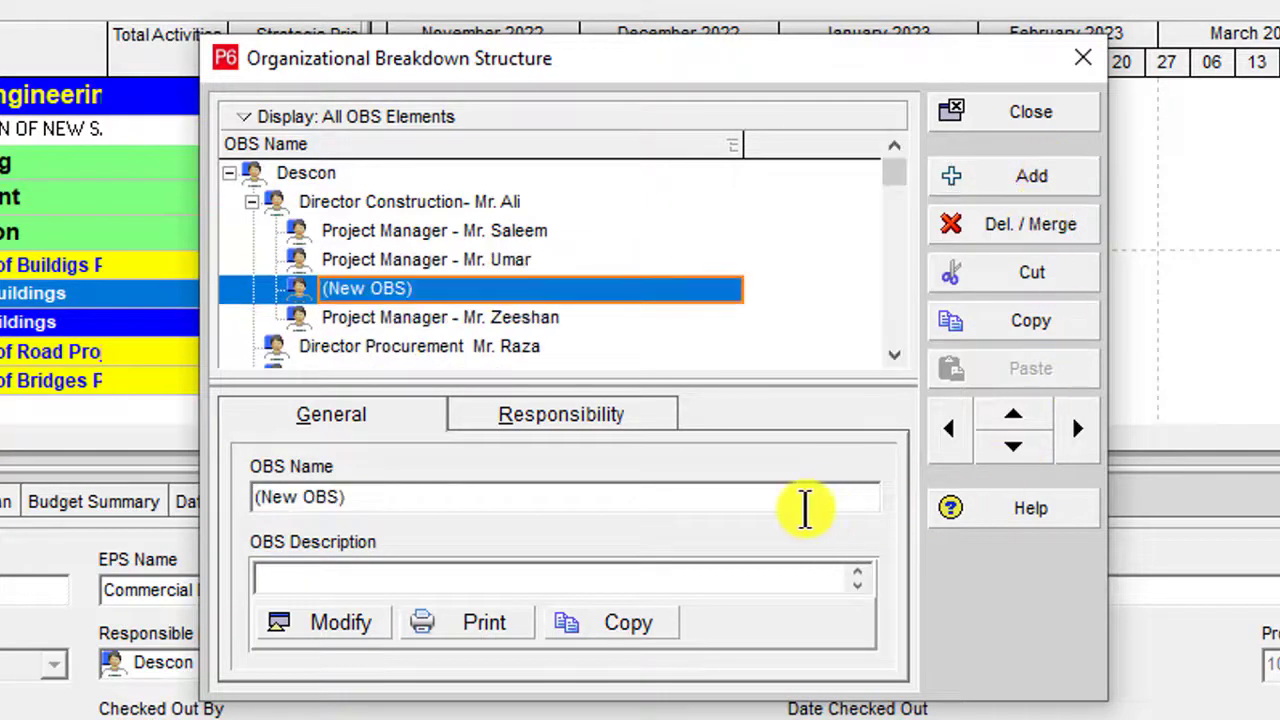
pyautogui.click(1077, 428)
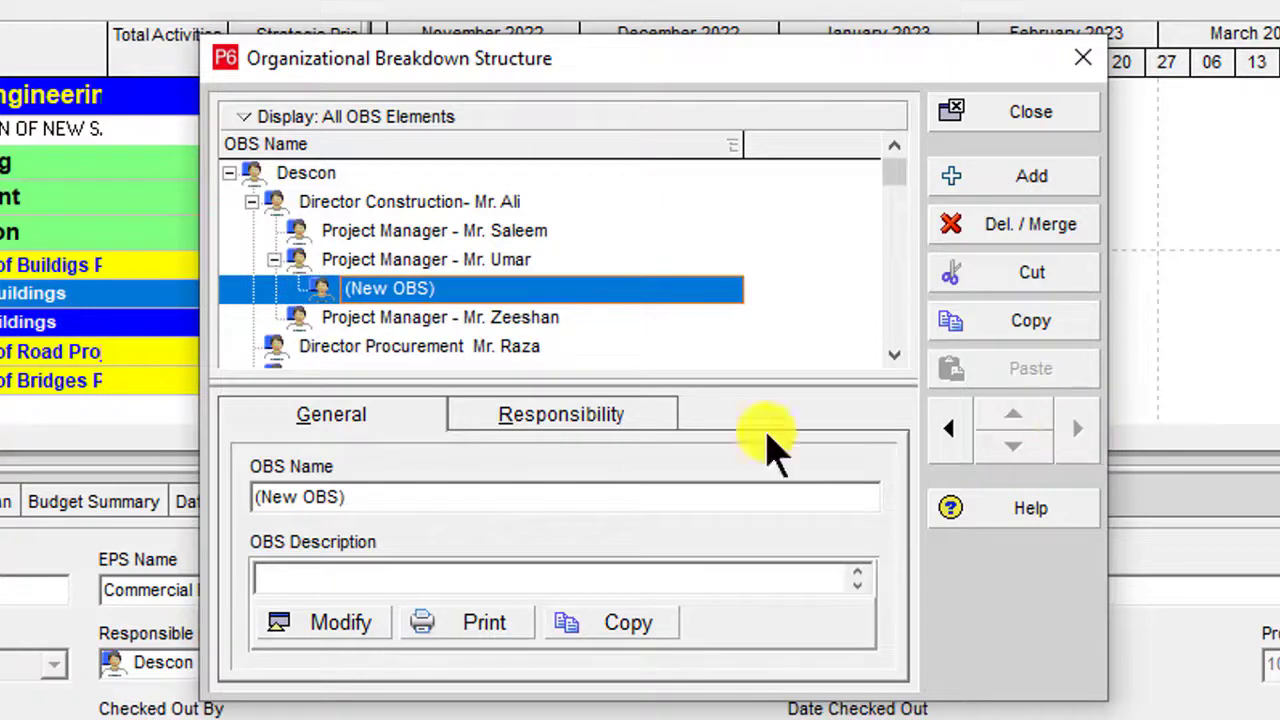
pyautogui.click(541, 295)
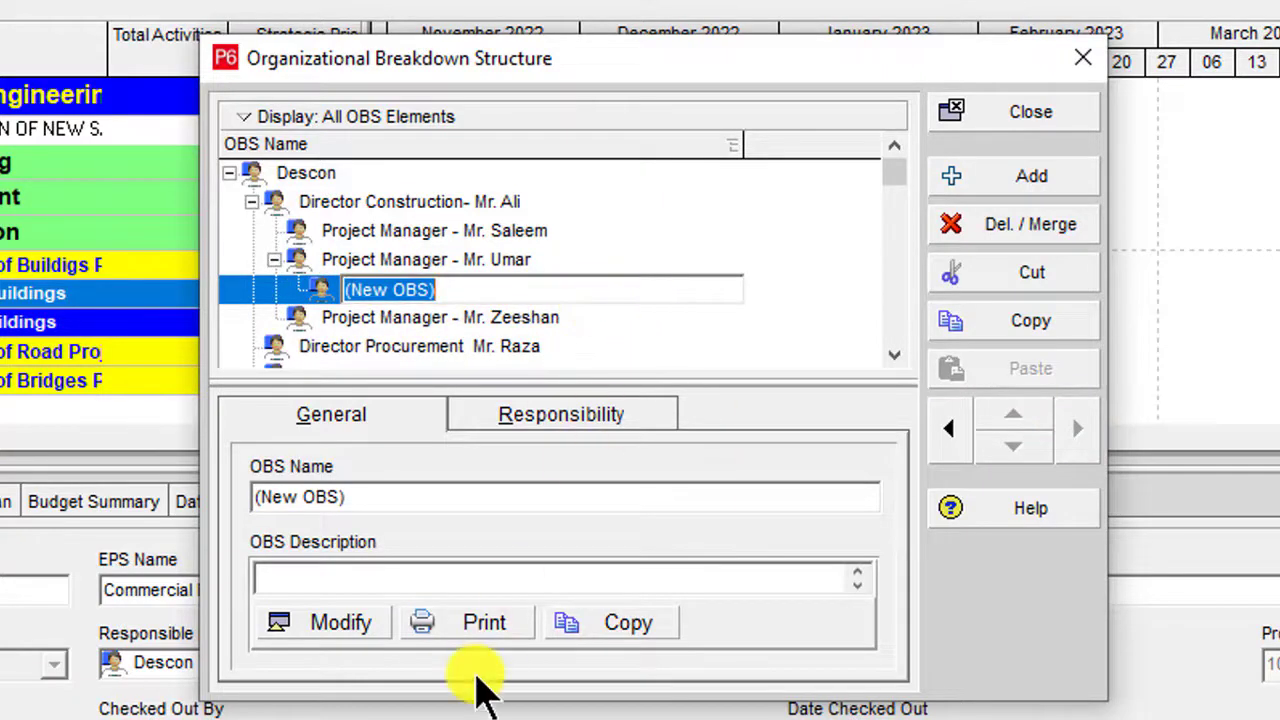
pyautogui.write('Cons')
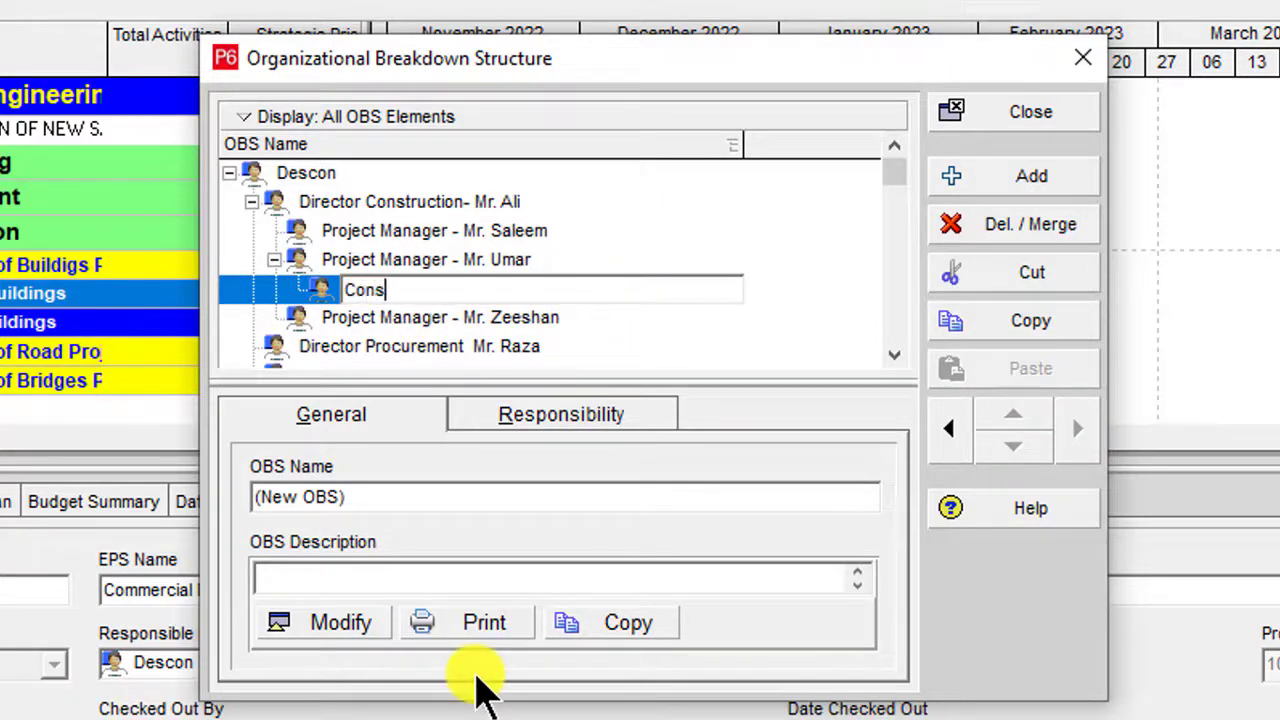
pyautogui.write('truction Manager')
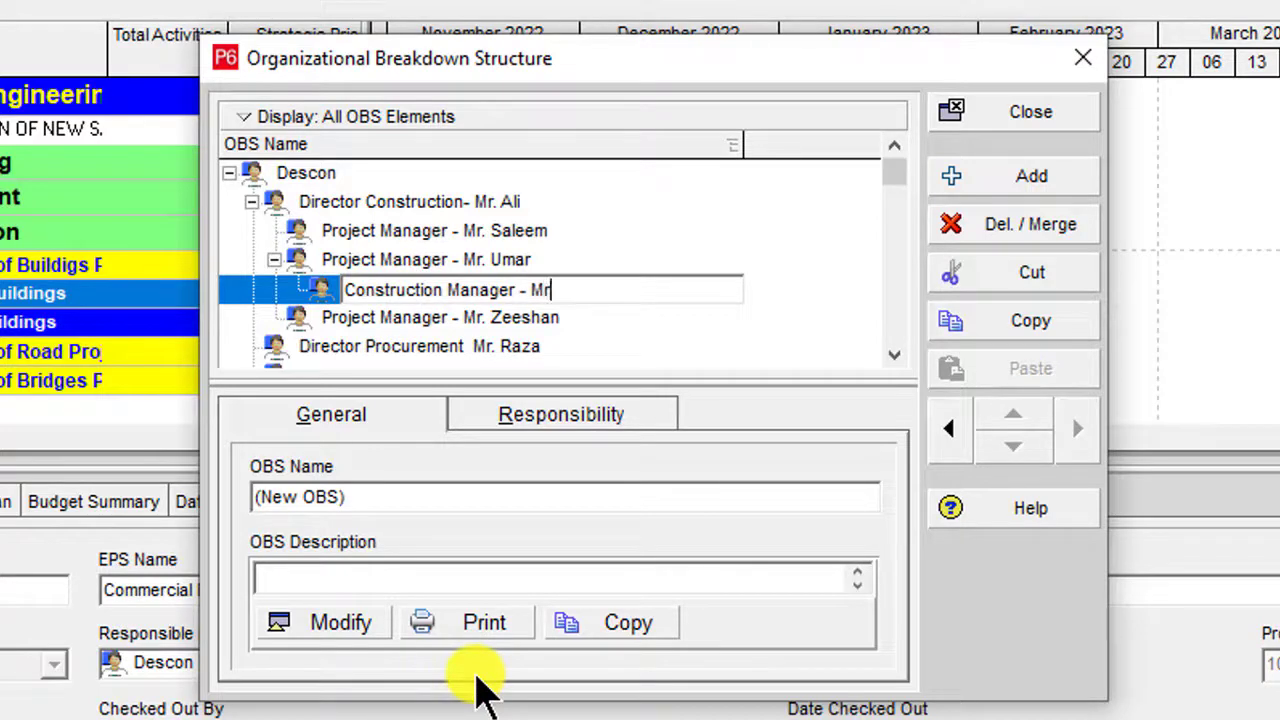
pyautogui.write('- Mr. Salman')
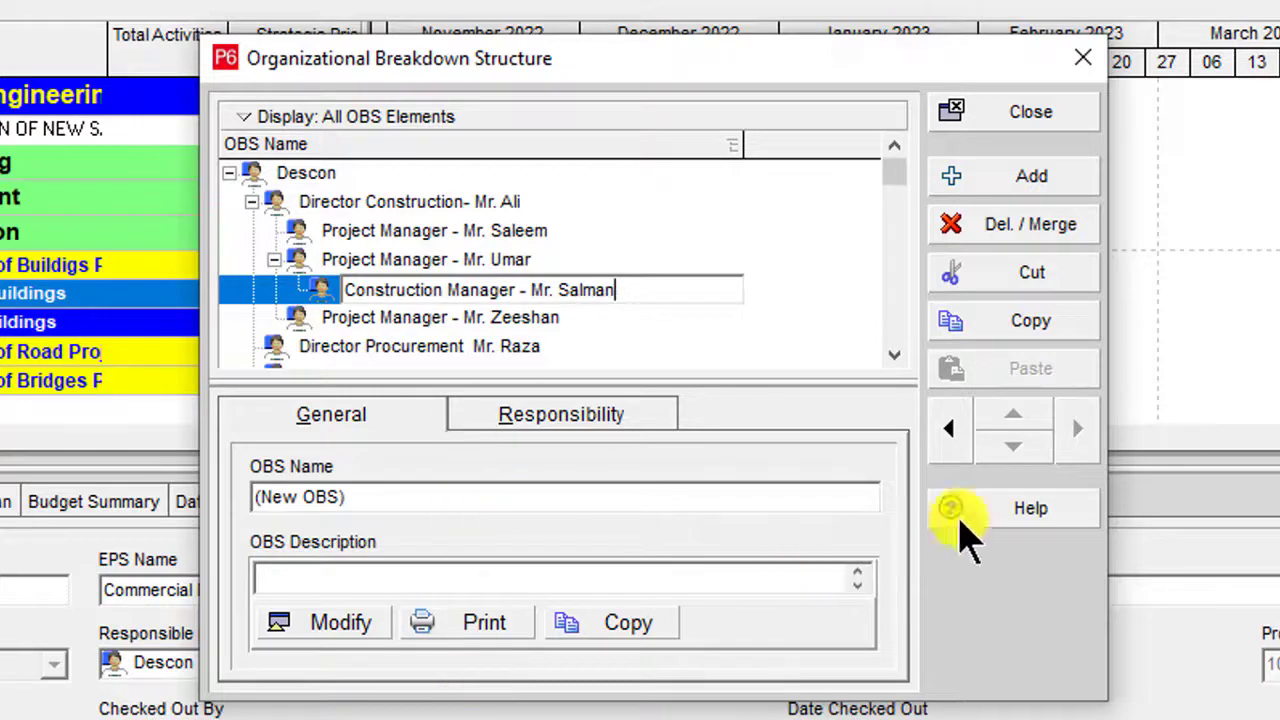
# Add a second construction manager at the same level, reusing the copied text "Construction Manager - Mr." and appending that manager's name.
pyautogui.click(1062, 179)
pyautogui.press('Return')
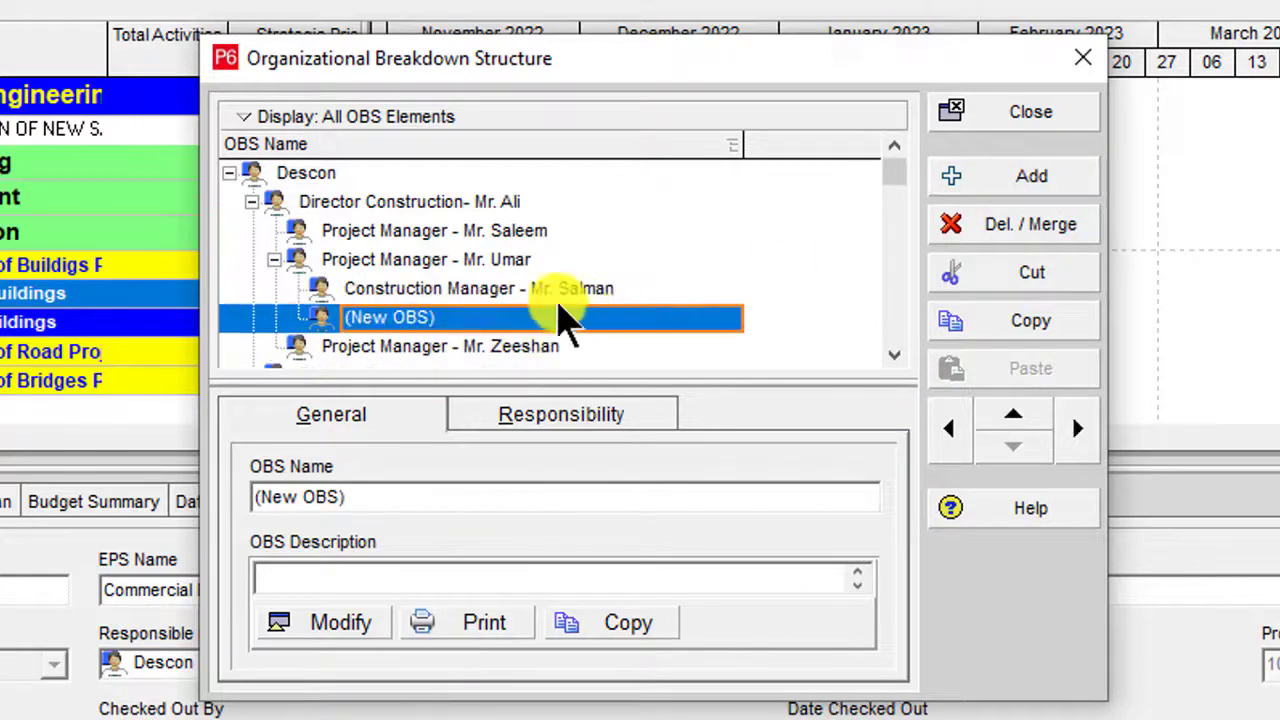
pyautogui.click(540, 290)
pyautogui.click(538, 290)
pyautogui.rightClick(554, 290)
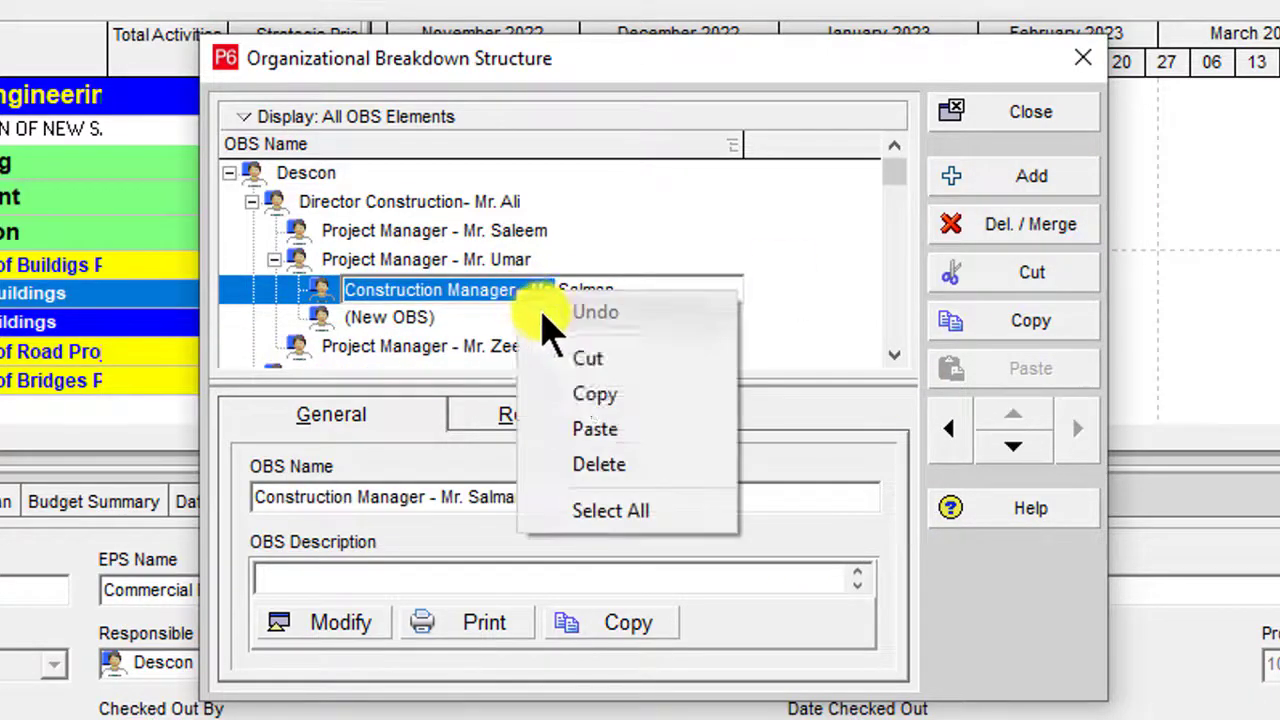
pyautogui.click(591, 394)
pyautogui.click(512, 322)
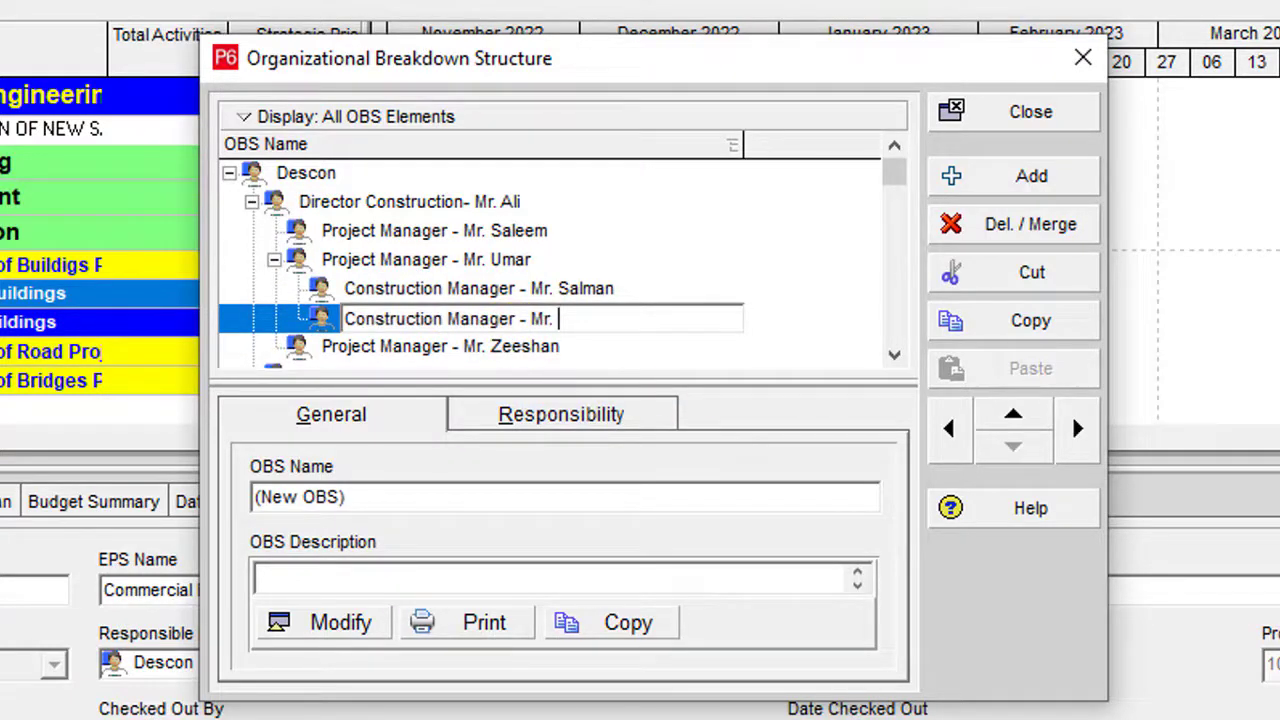
pyautogui.write('Amir')
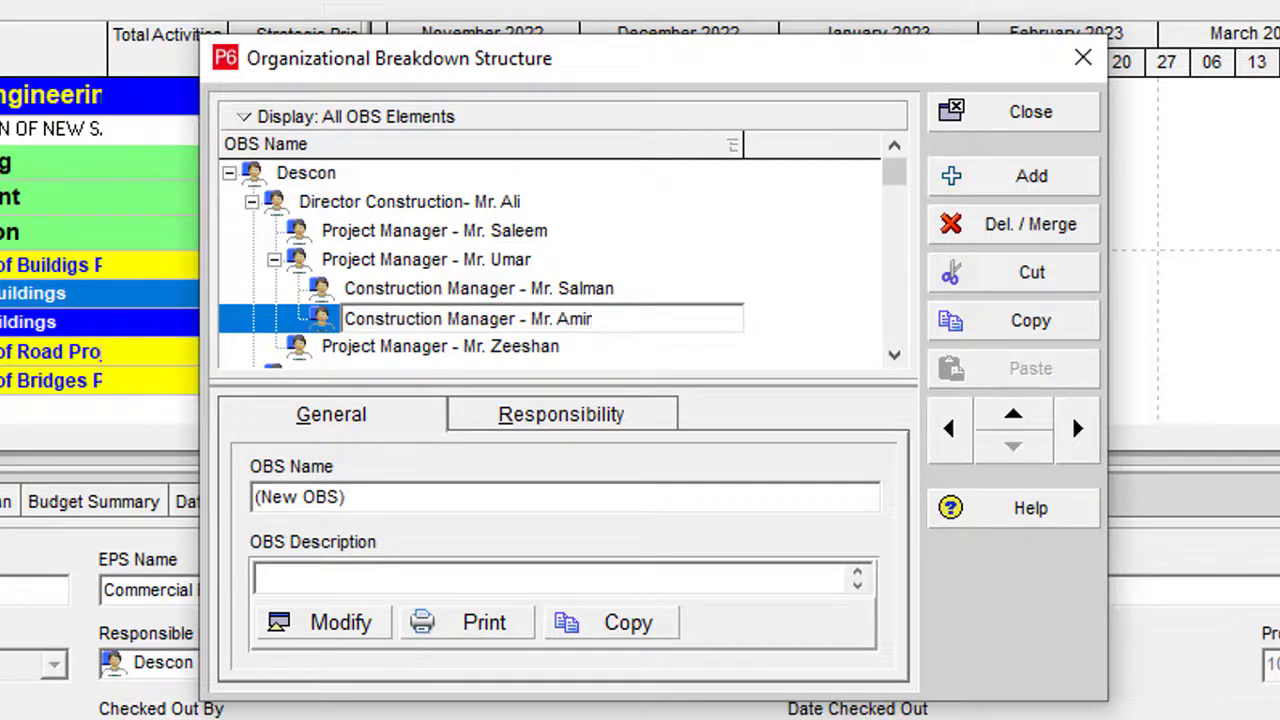
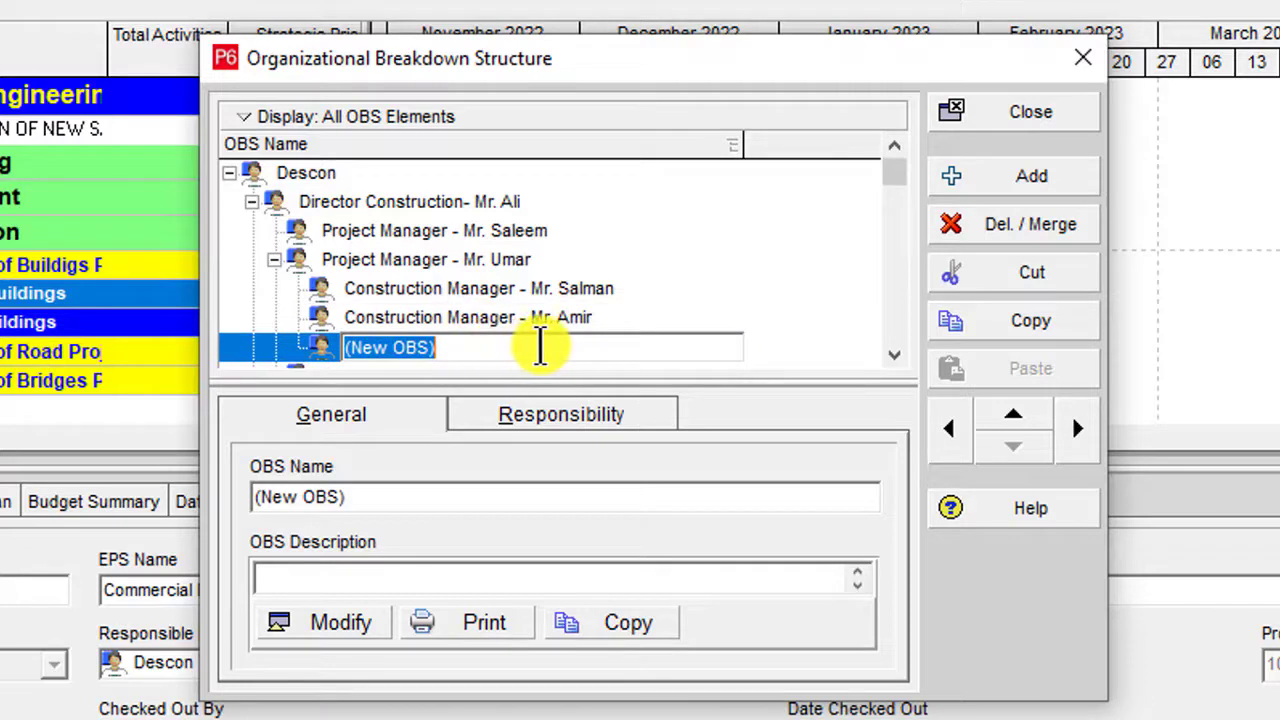
# Add a third element at the construction manager level, named "Construction Manager - Mr." plus the third manager's name.
pyautogui.write('Construction Manager - Mr.')
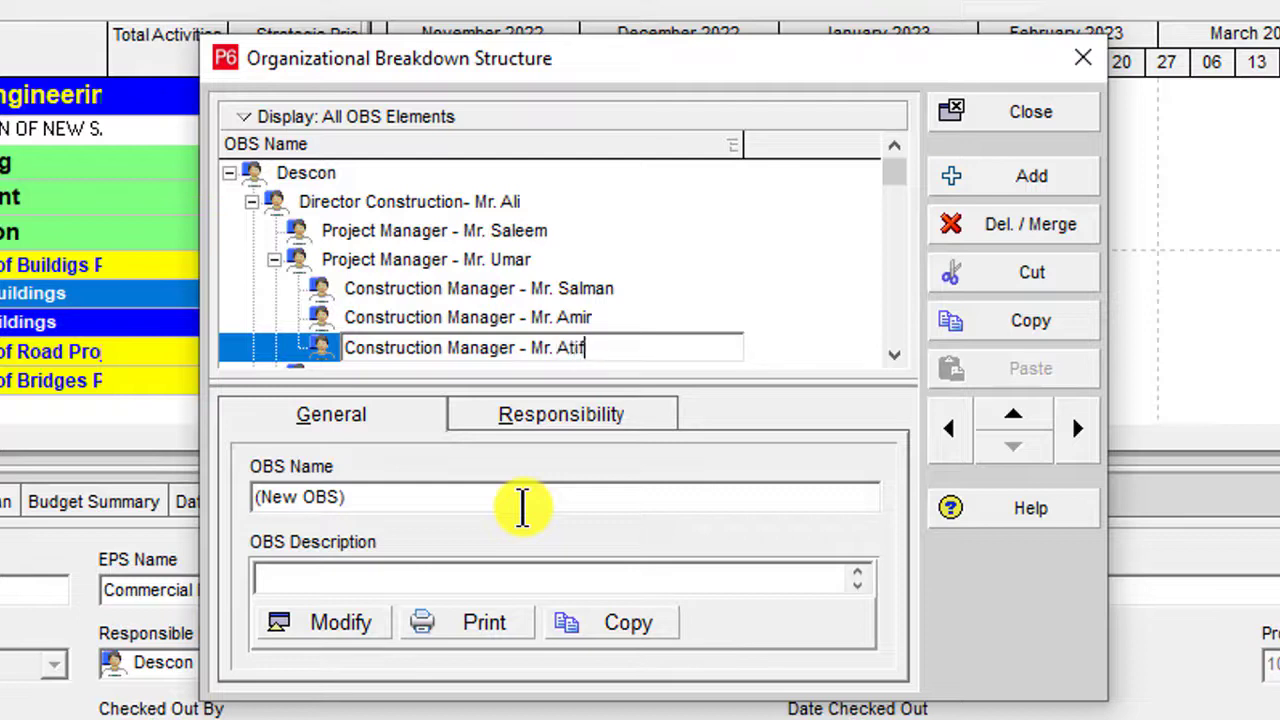
pyautogui.click(582, 320)
# Add an indented element beneath the first construction manager, named "Site Engineer - Mr." followed by the engineer's name.
pyautogui.click(420, 290)
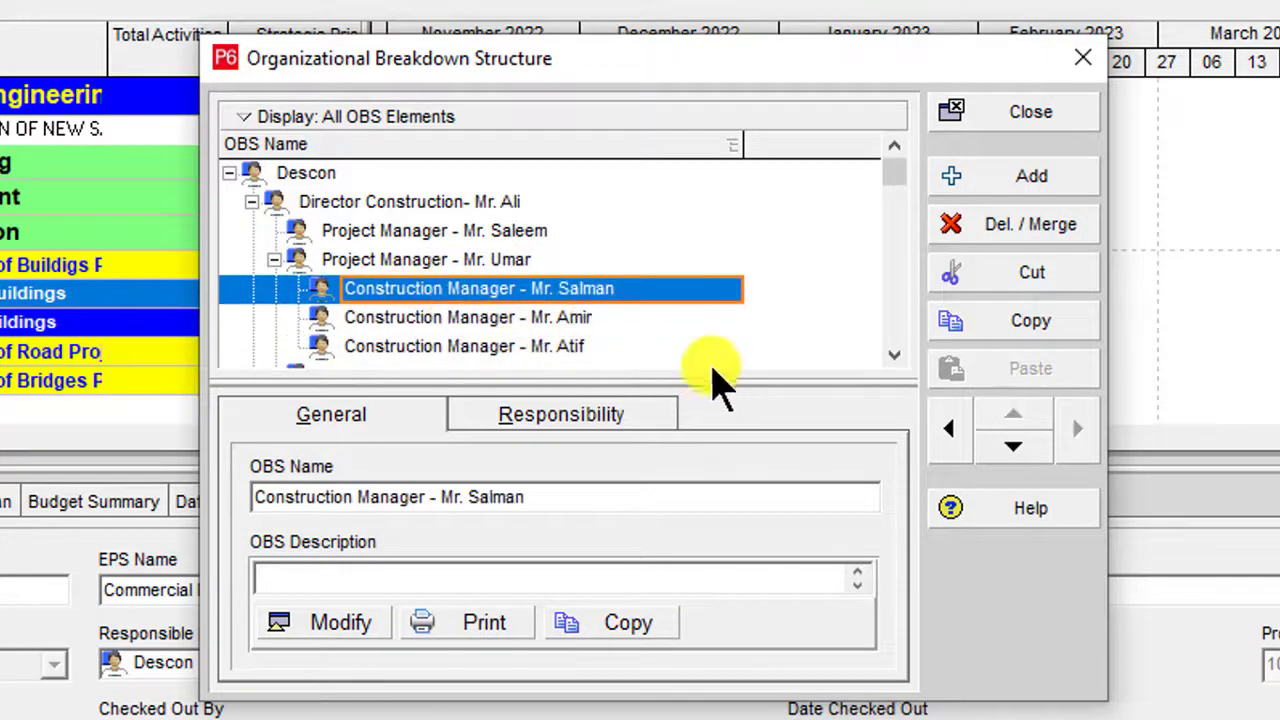
pyautogui.click(1017, 185)
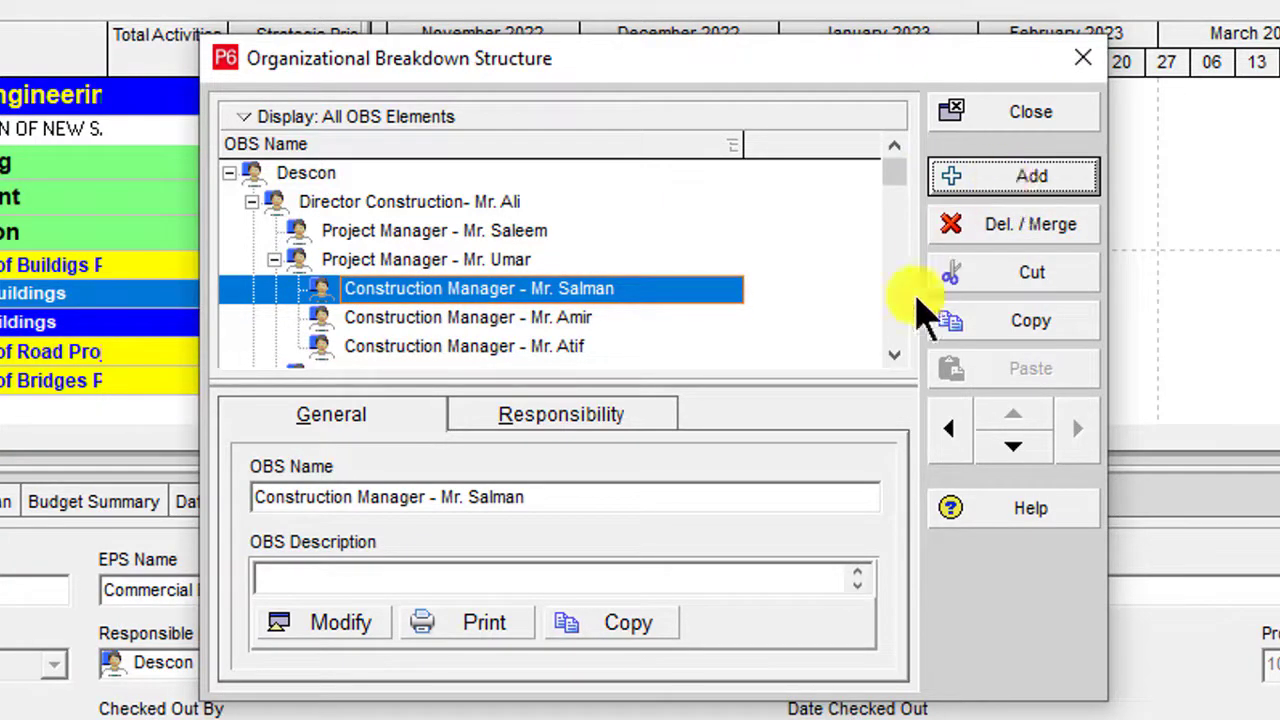
pyautogui.click(590, 318)
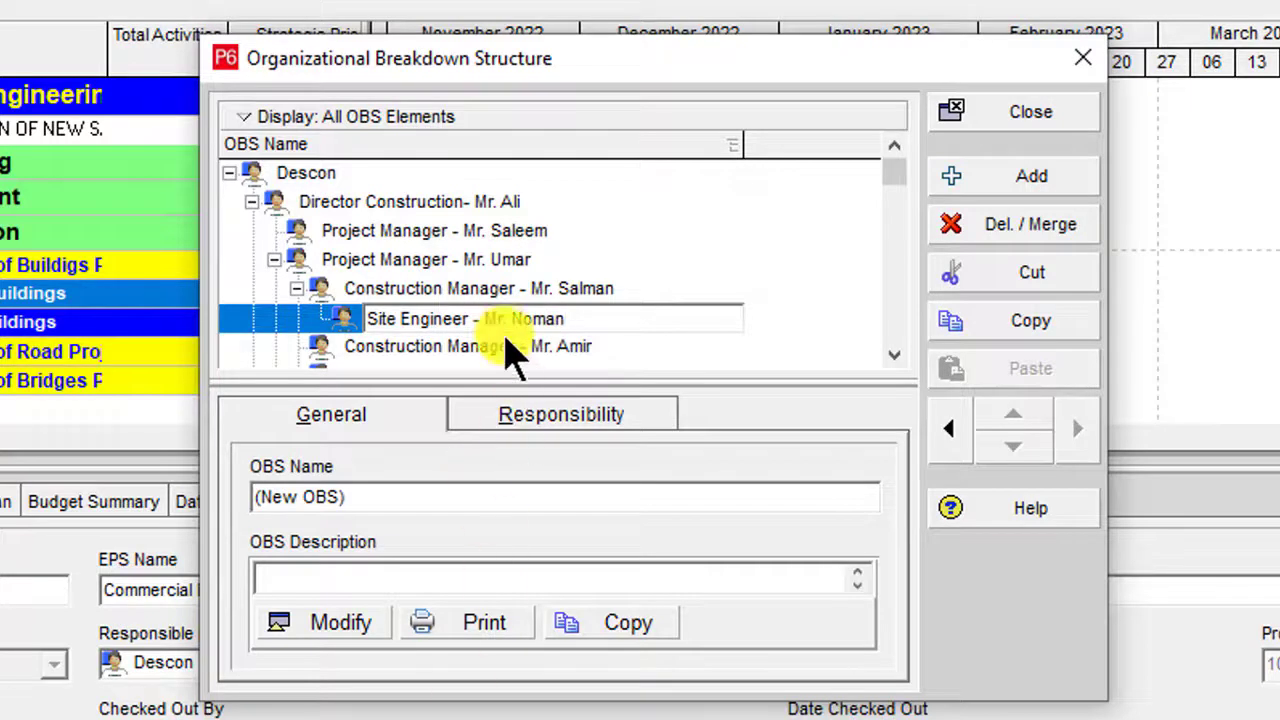
# Copy "Site Engineer - Mr." from the first engineer's entry and use it to name a second added element, appending that engineer's name.
pyautogui.moveTo(508, 318); pyautogui.dragTo(343, 318)
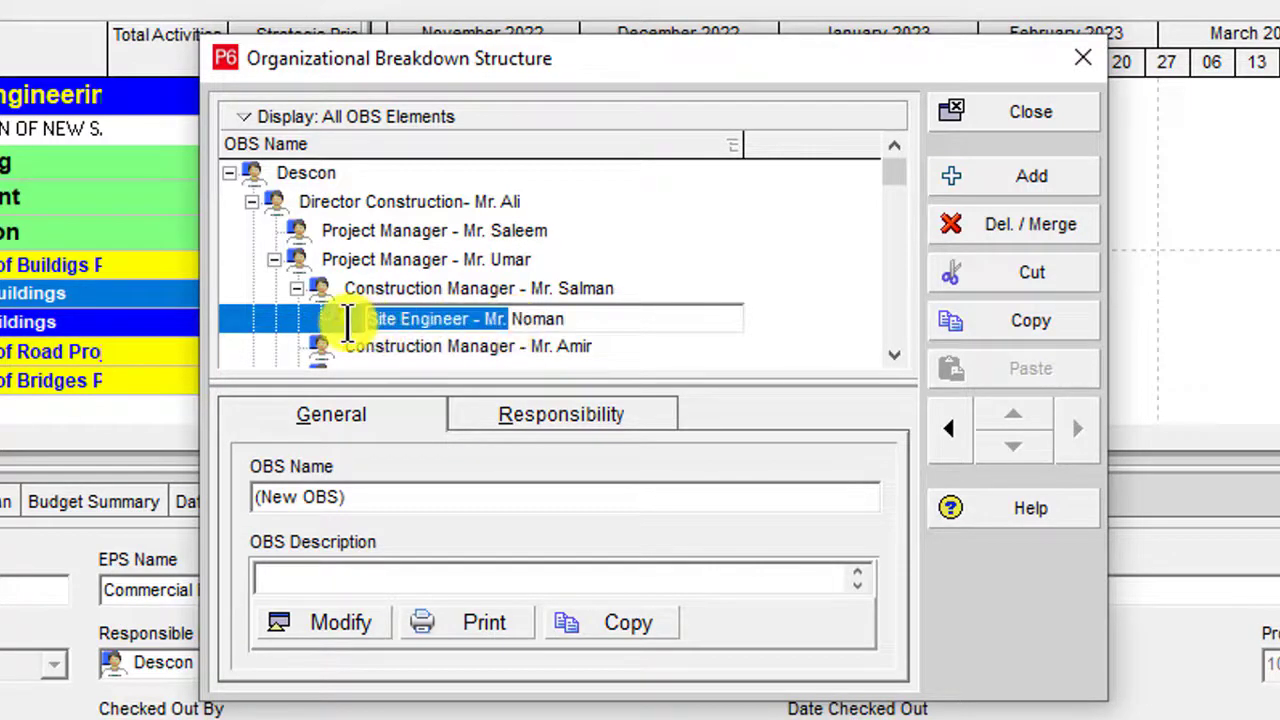
pyautogui.rightClick(460, 318)
pyautogui.click(545, 338)
pyautogui.click(1030, 176)
pyautogui.click(557, 347)
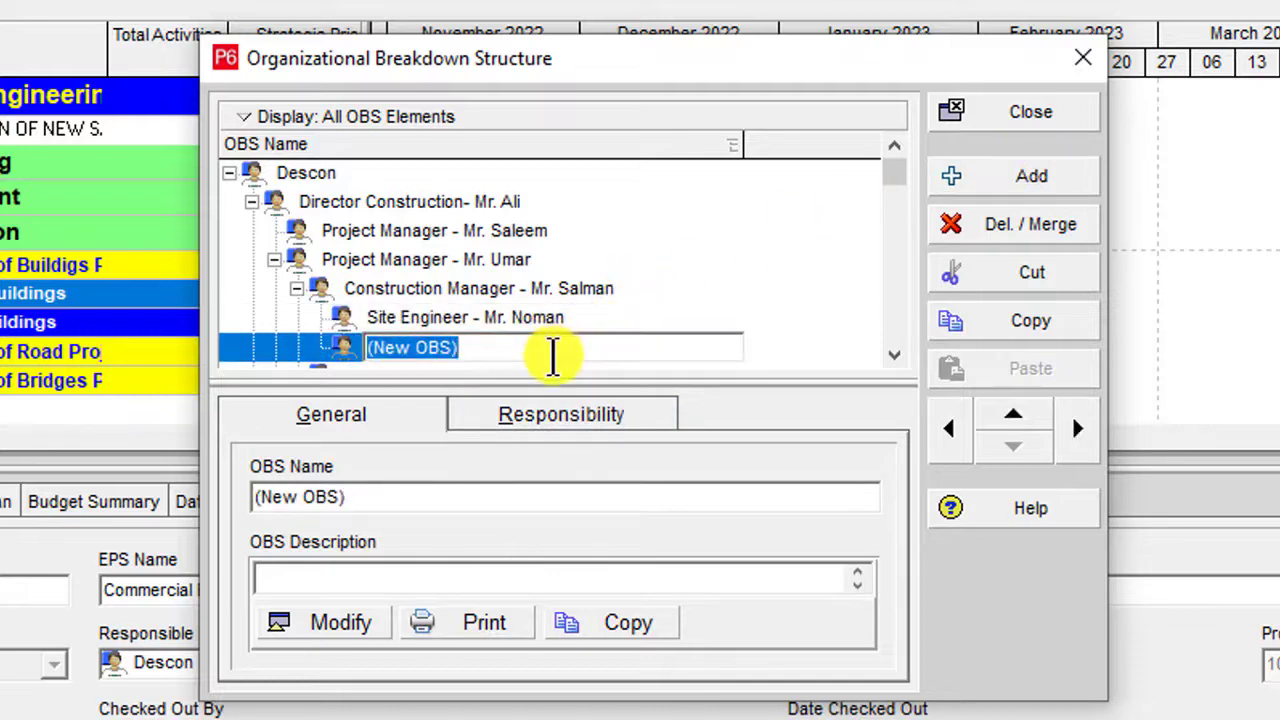
pyautogui.hotkey('ctrl', 'v')
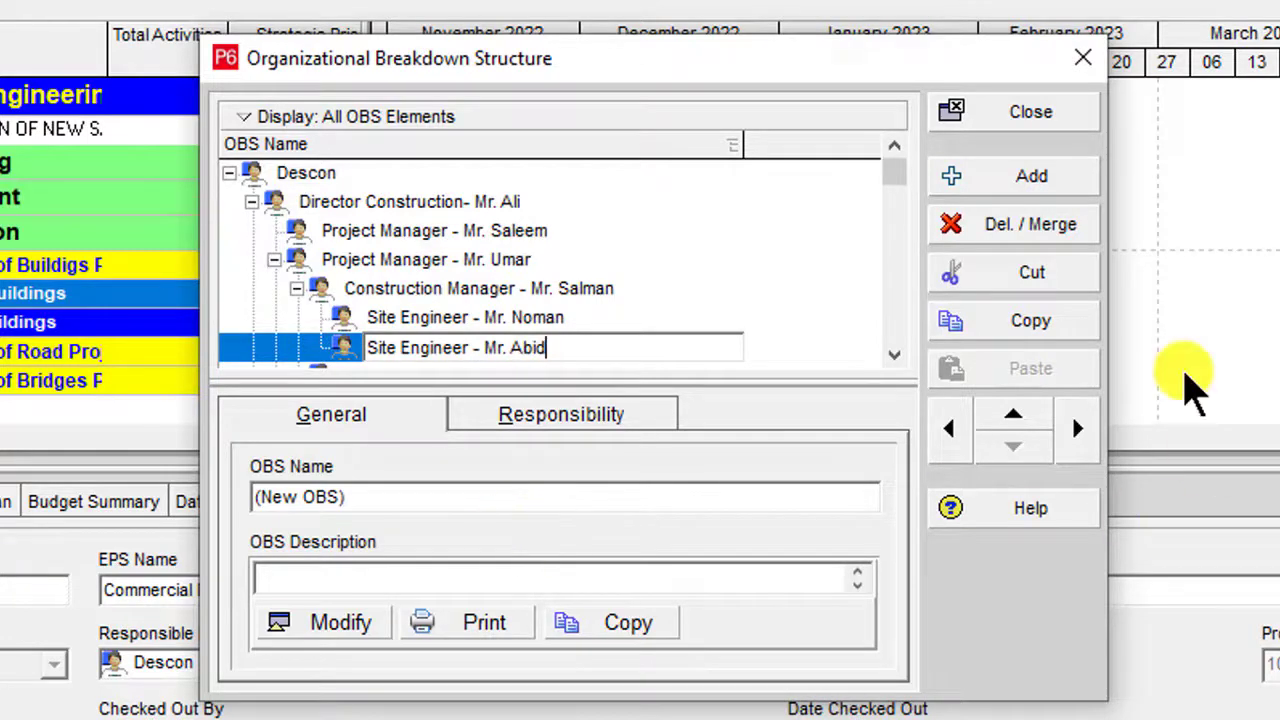
# Add a third site engineer under the first construction manager, named "Site Engineer - Mr." plus the engineer's name.
pyautogui.click(1070, 180)
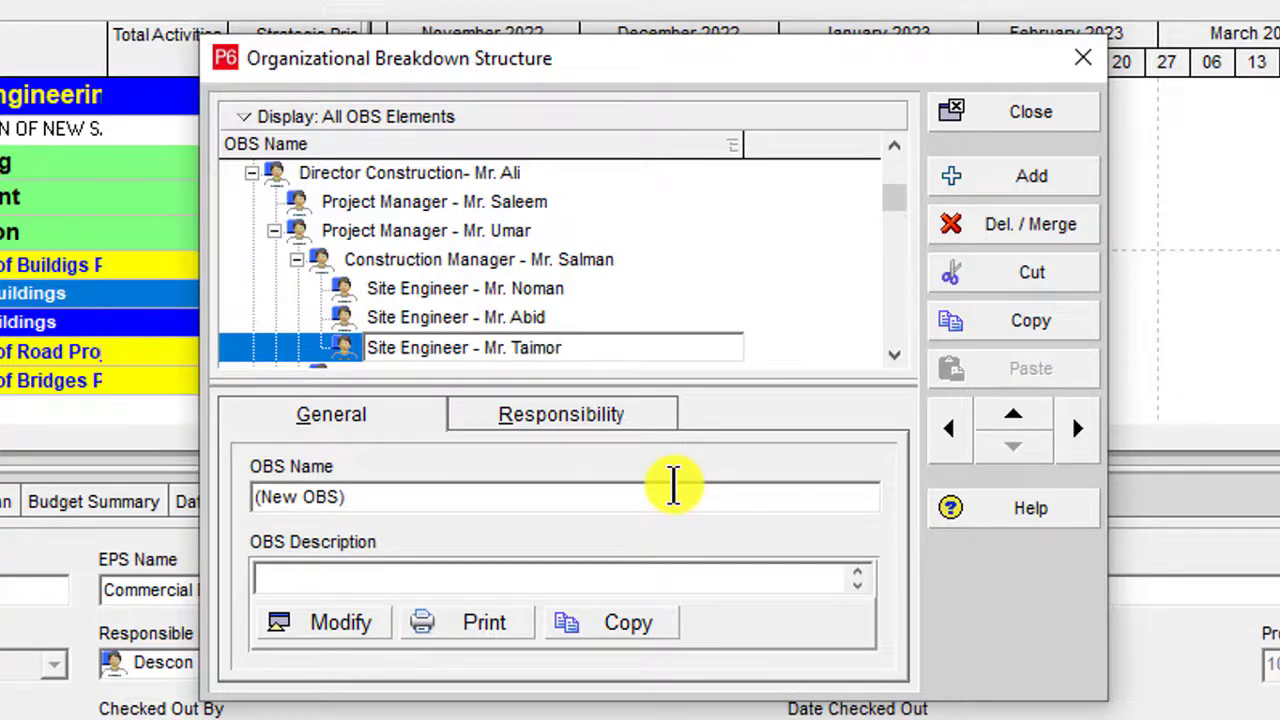
pyautogui.click(550, 317)
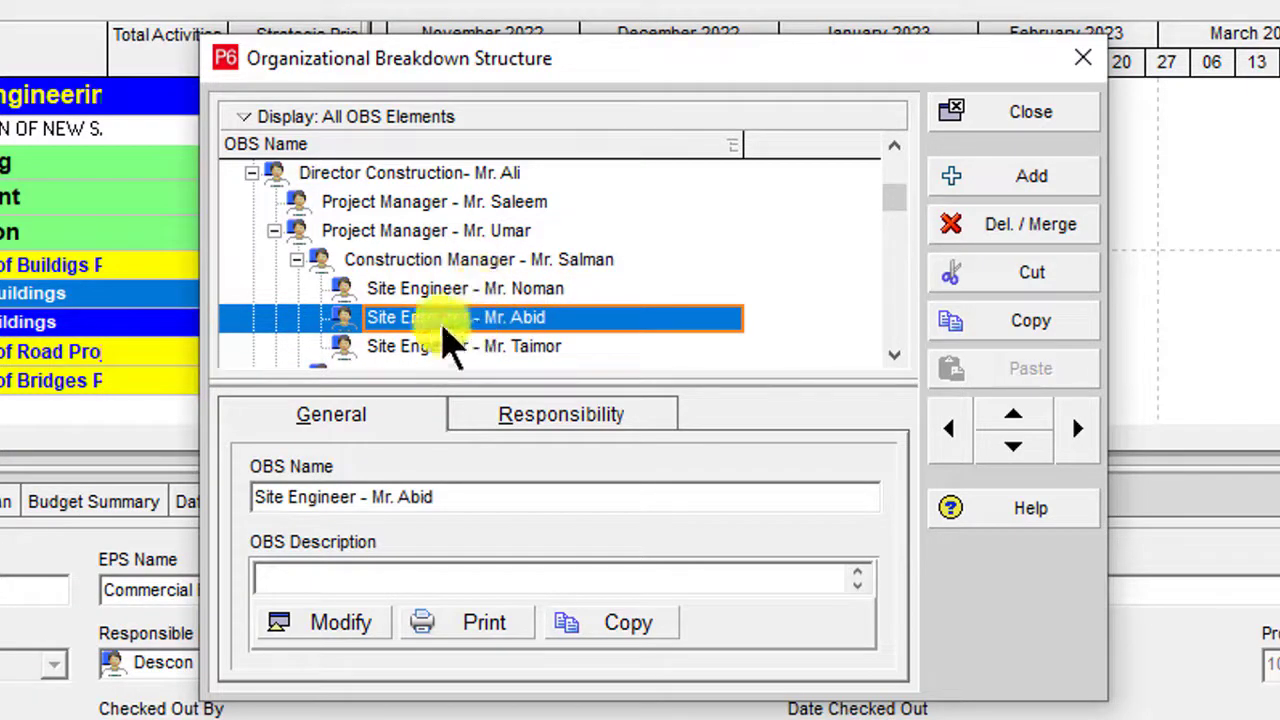
# Enlarge the Organizational Breakdown Structure window to fit the whole Descon hierarchy.
pyautogui.click(482, 262)
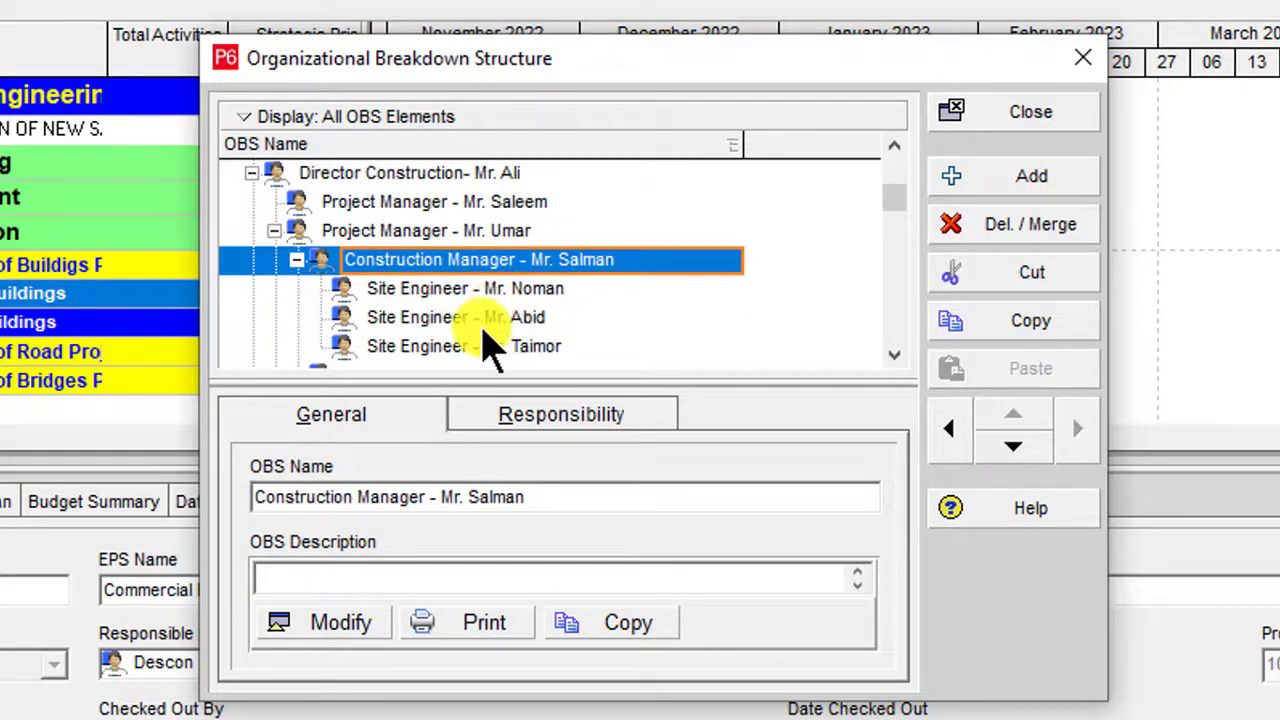
pyautogui.scroll(-1, 500, 335)
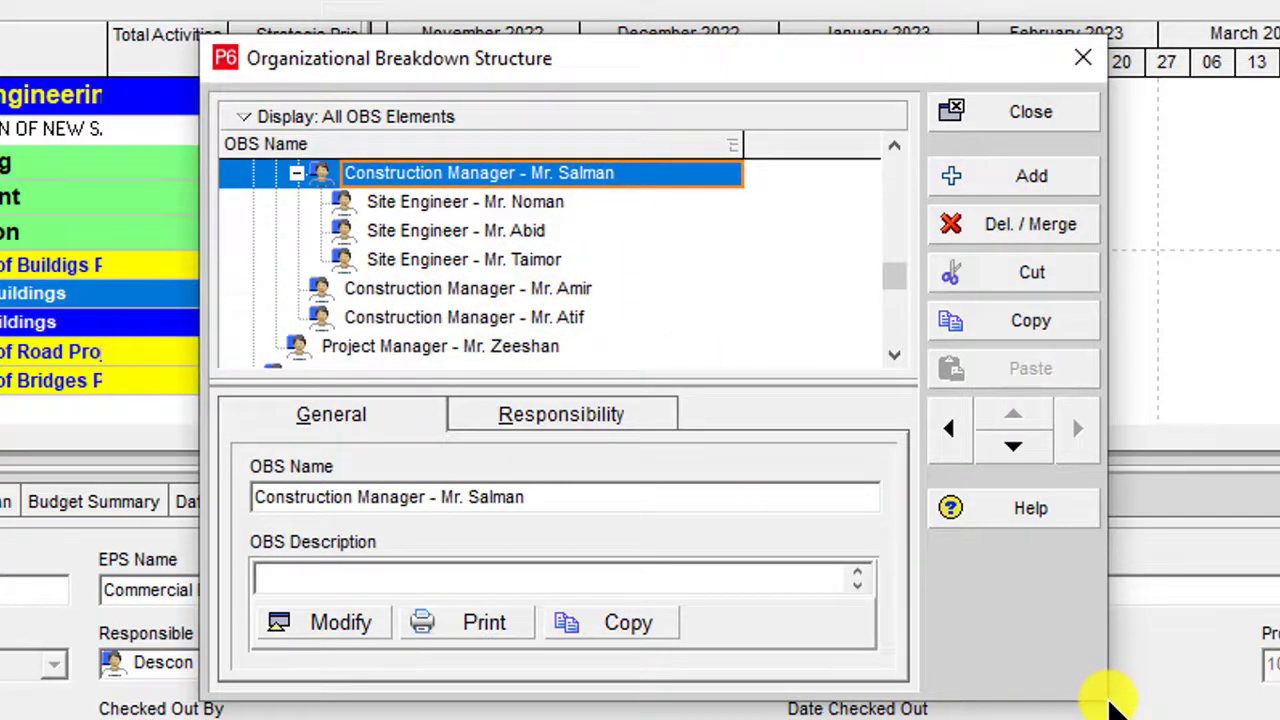
pyautogui.moveTo(1105, 698); pyautogui.dragTo(1275, 719)
pyautogui.click(420, 377)
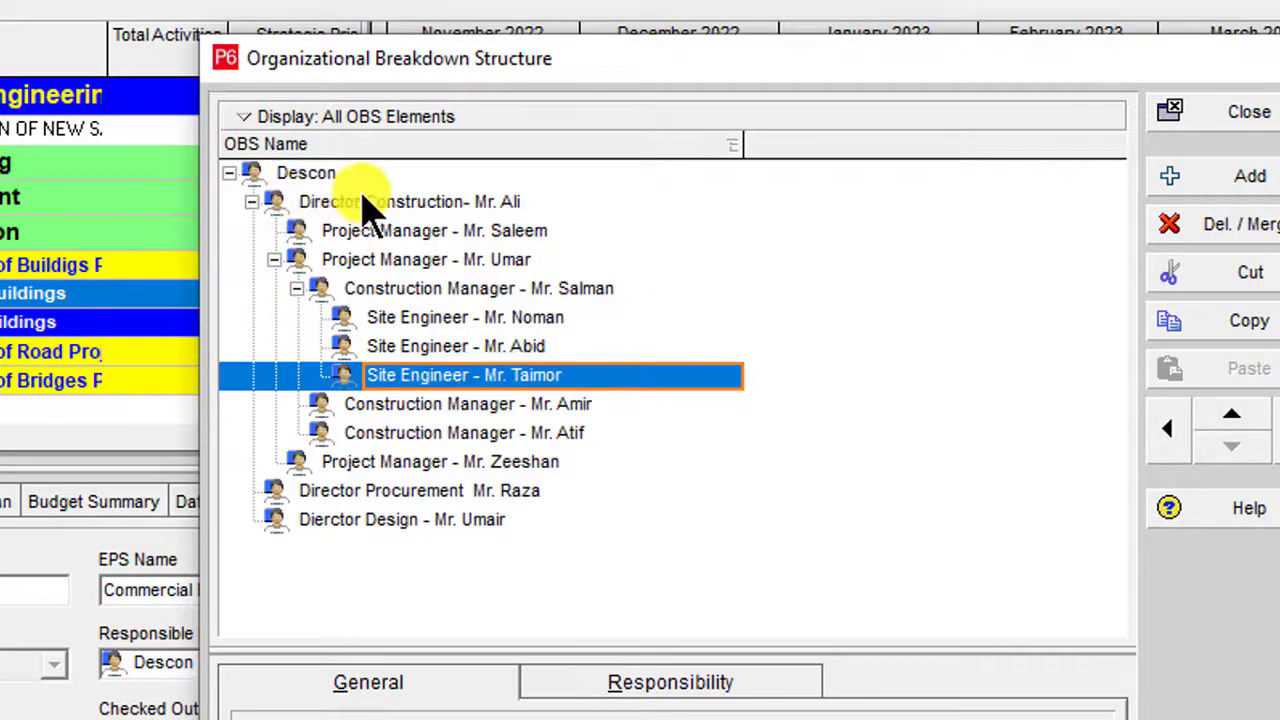
# Collapse the Director Construction and Descon branches, reopen Descon and review its three director elements.
pyautogui.click(251, 202)
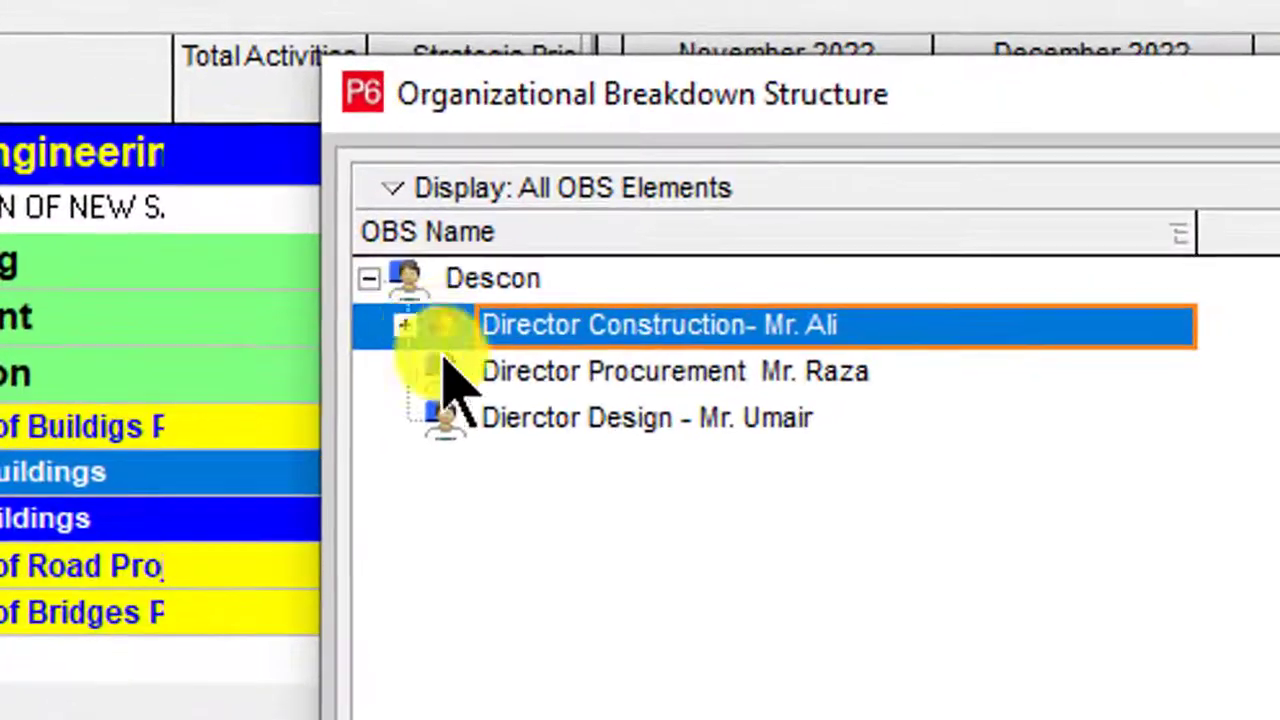
pyautogui.click(369, 279)
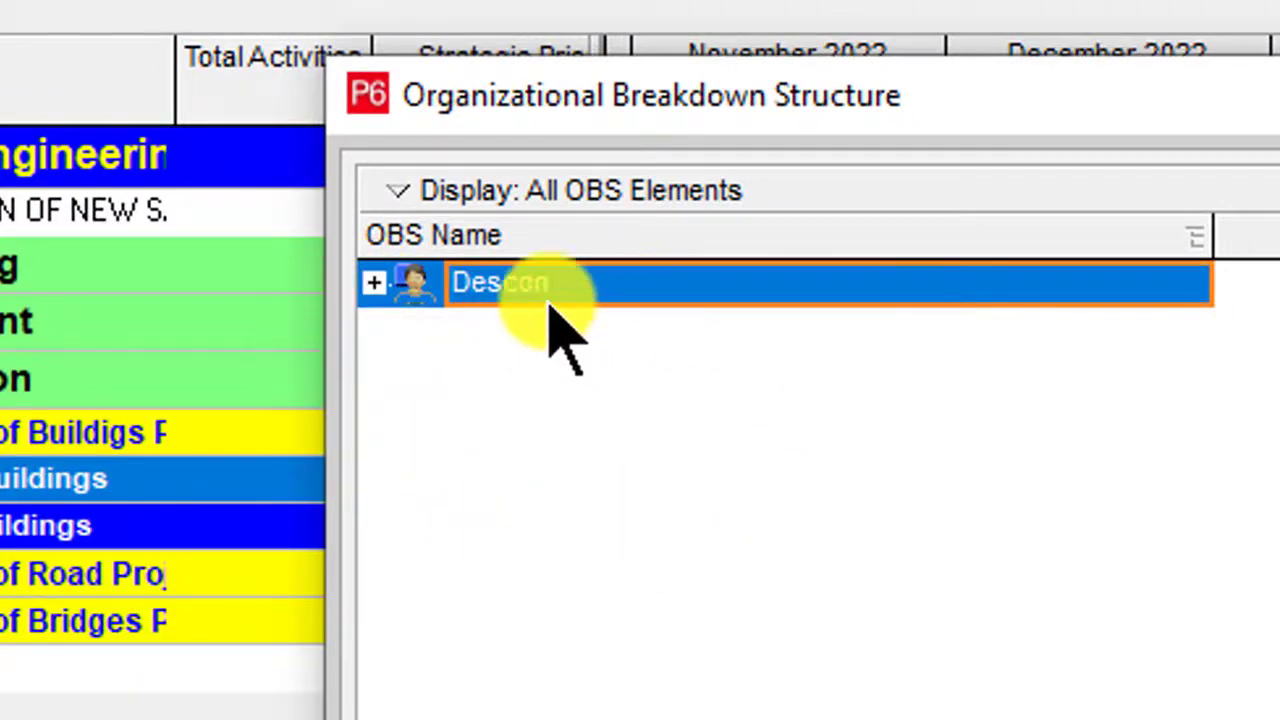
pyautogui.click(373, 284)
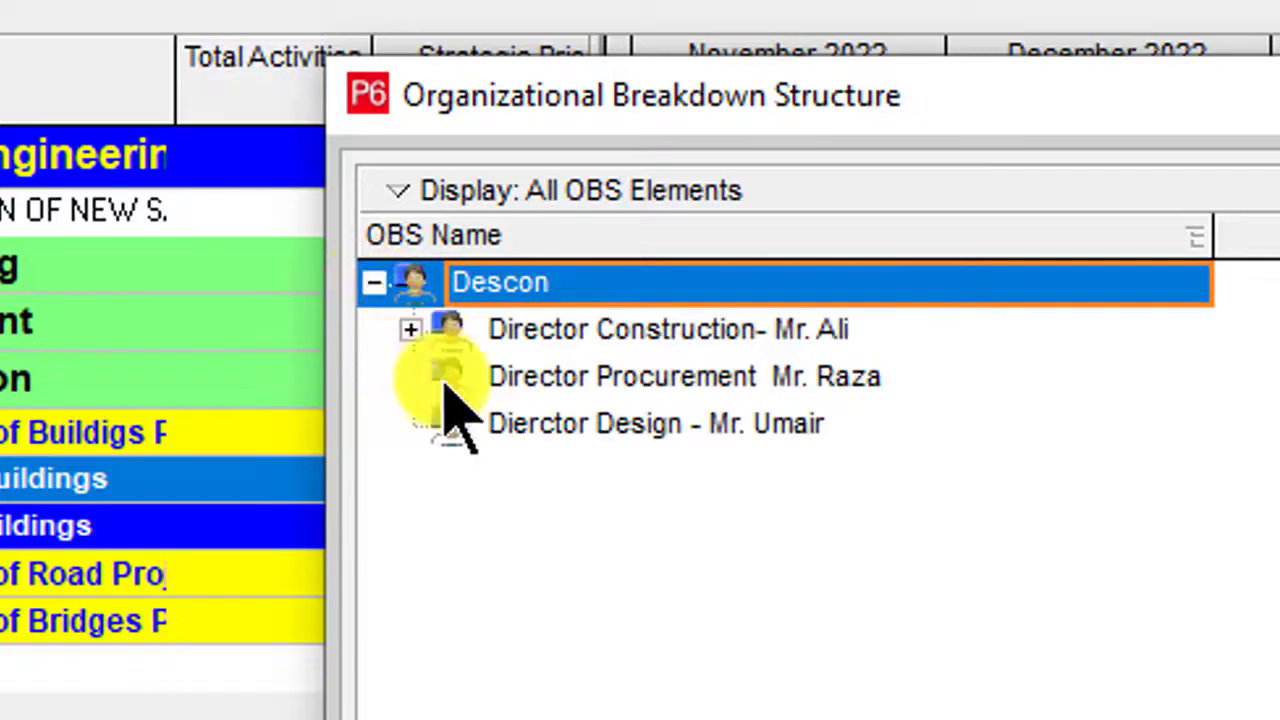
pyautogui.click(573, 338)
pyautogui.click(576, 380)
pyautogui.click(583, 426)
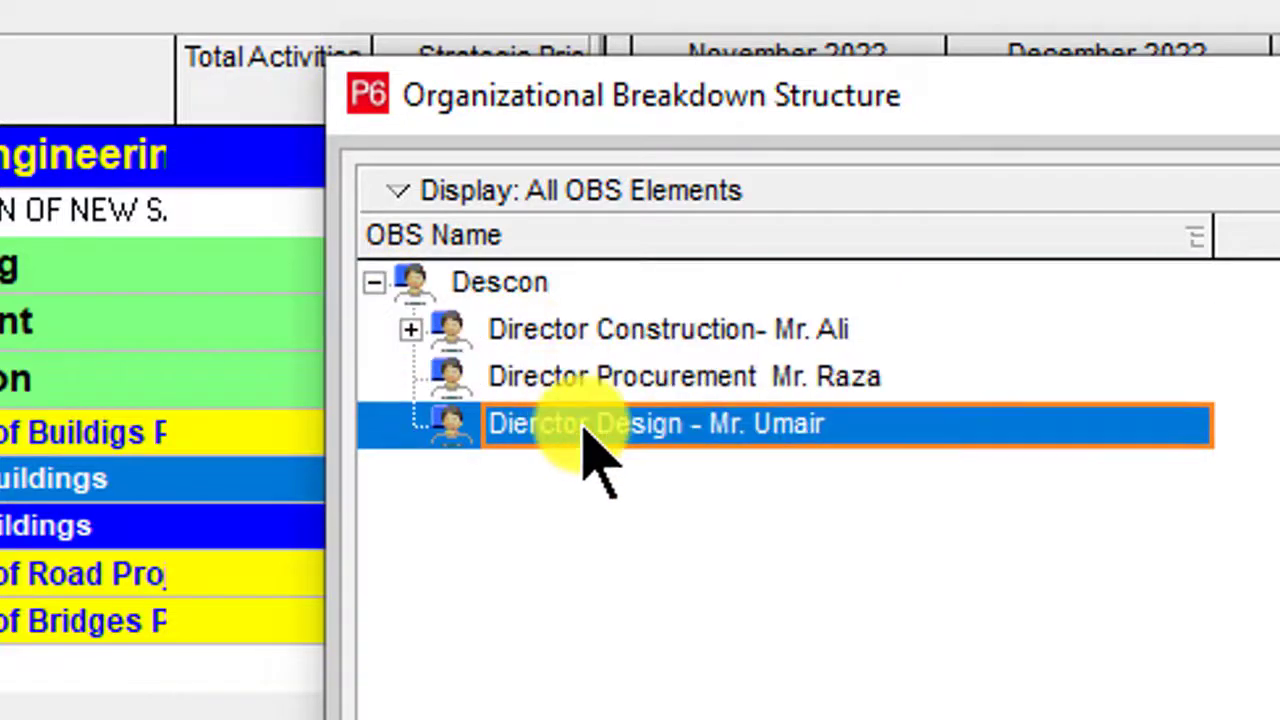
pyautogui.click(585, 335)
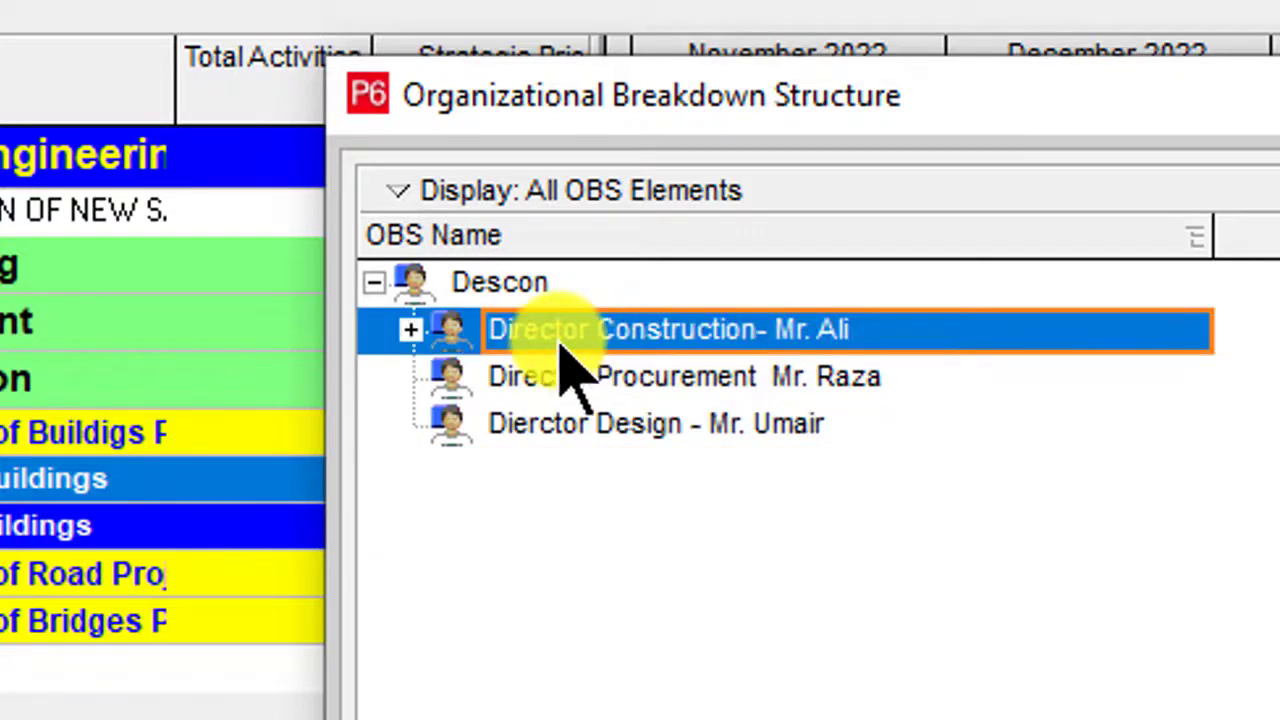
# Expand Director Construction, collapse the second project manager's branch, and examine the project managers and the procurement and design directors.
pyautogui.click(412, 331)
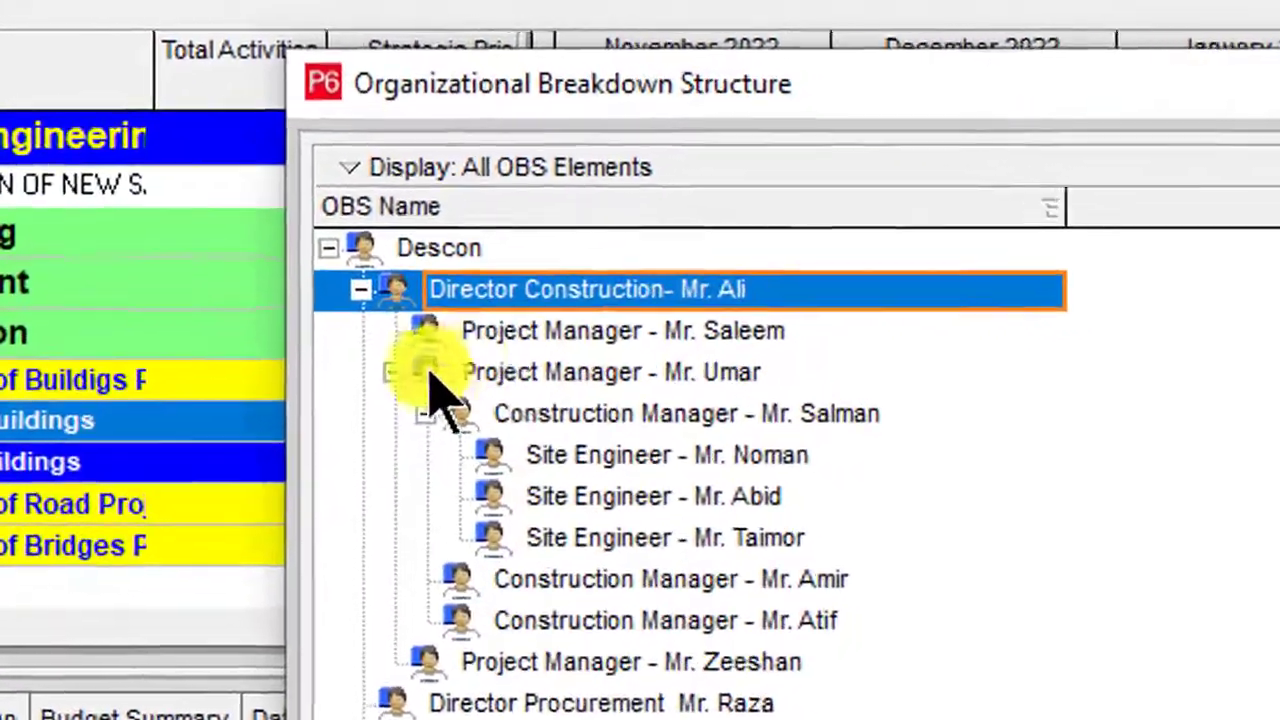
pyautogui.click(338, 320)
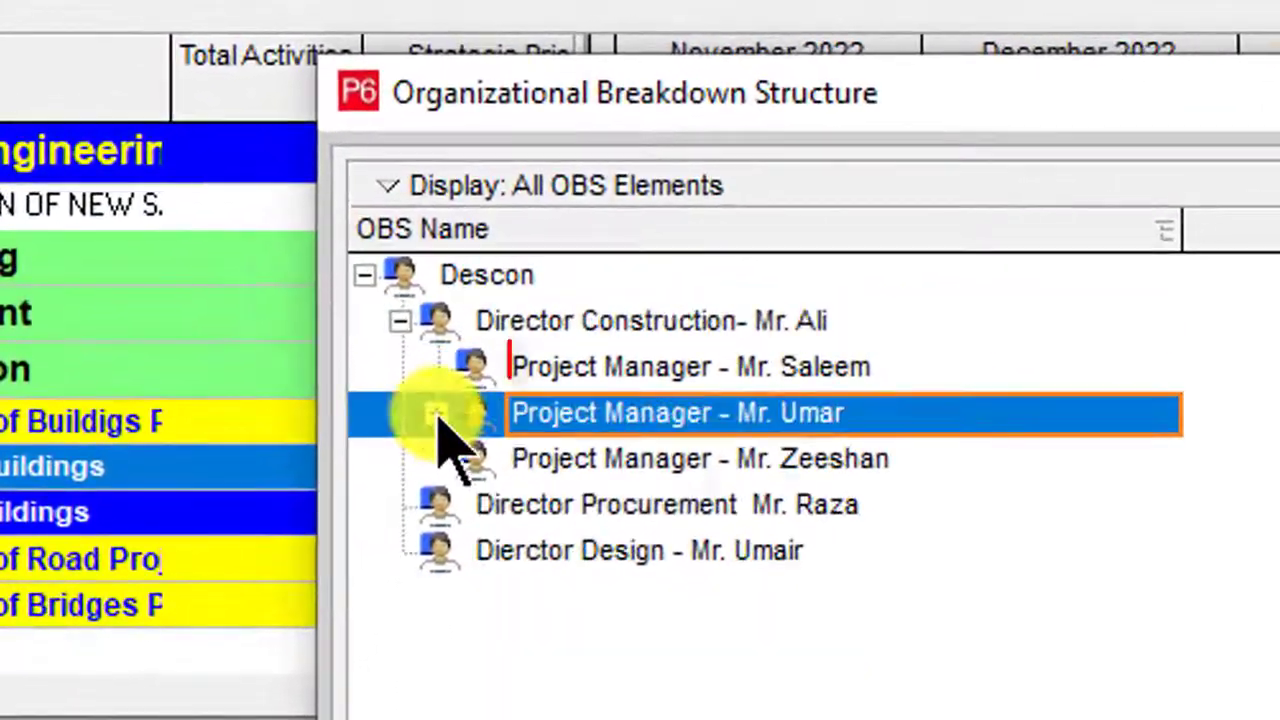
pyautogui.click(610, 383)
pyautogui.click(617, 425)
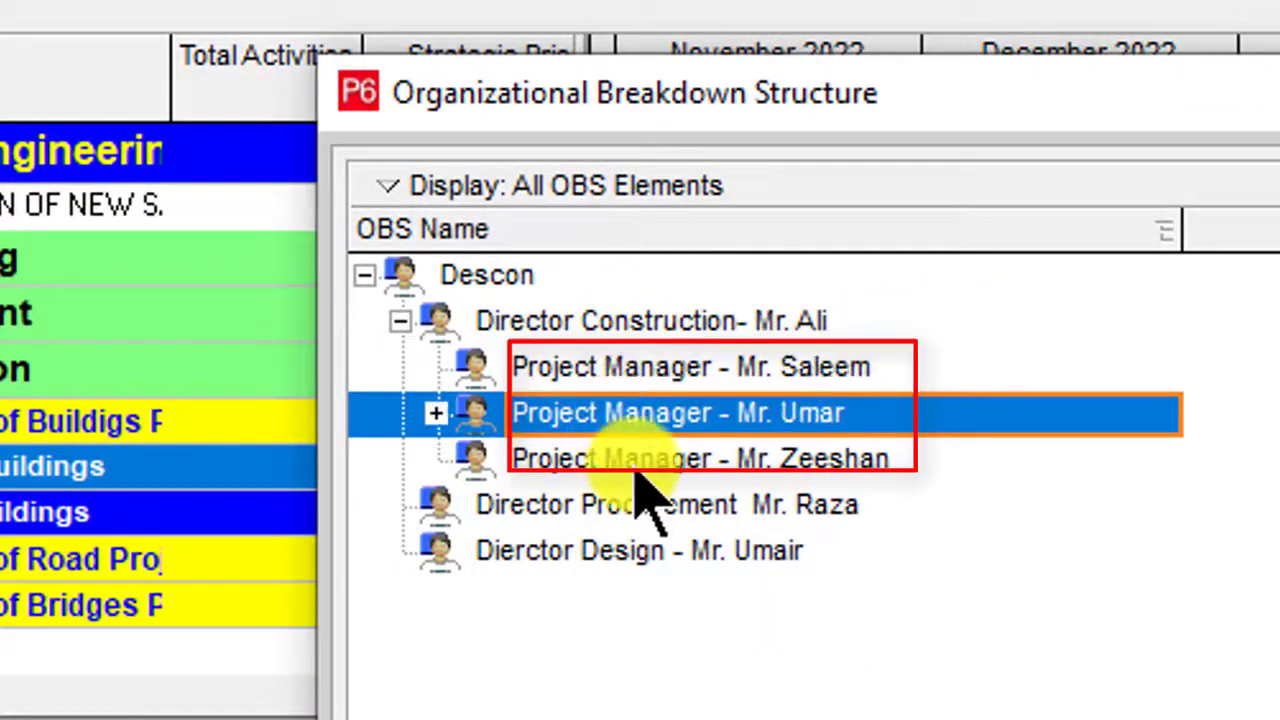
pyautogui.click(632, 458)
pyautogui.click(648, 378)
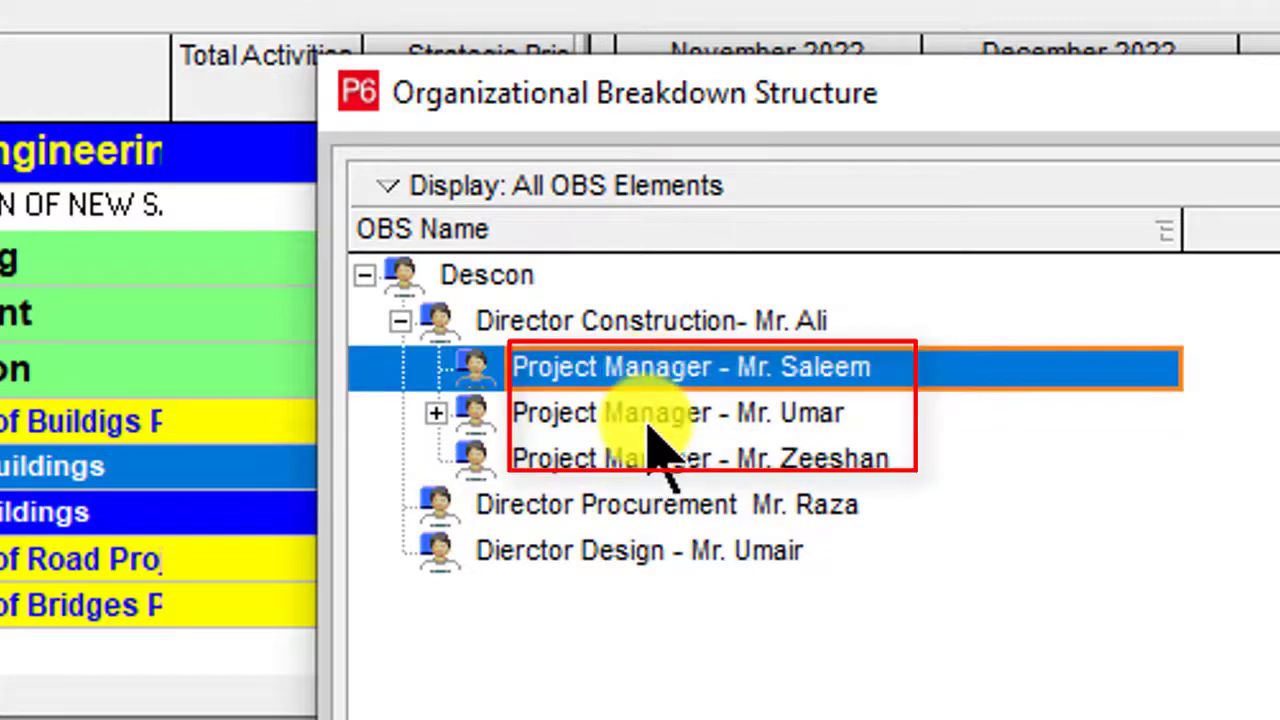
pyautogui.click(650, 463)
pyautogui.click(510, 504)
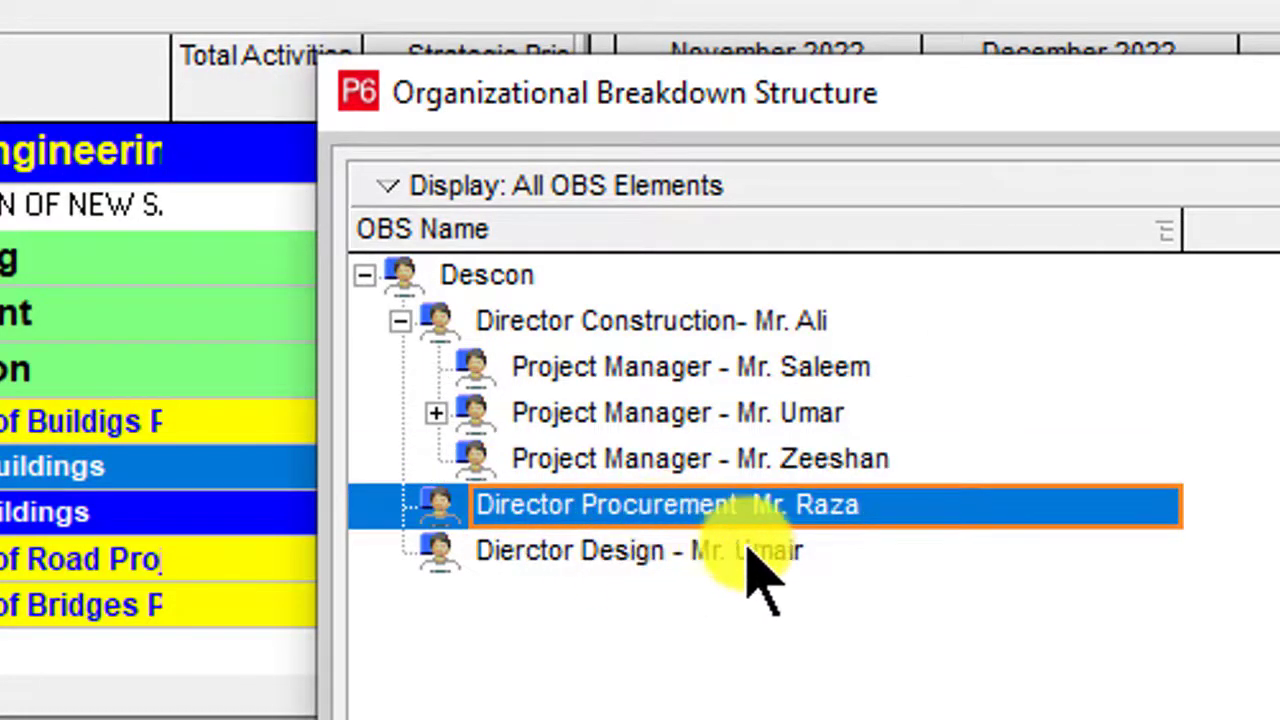
pyautogui.click(582, 552)
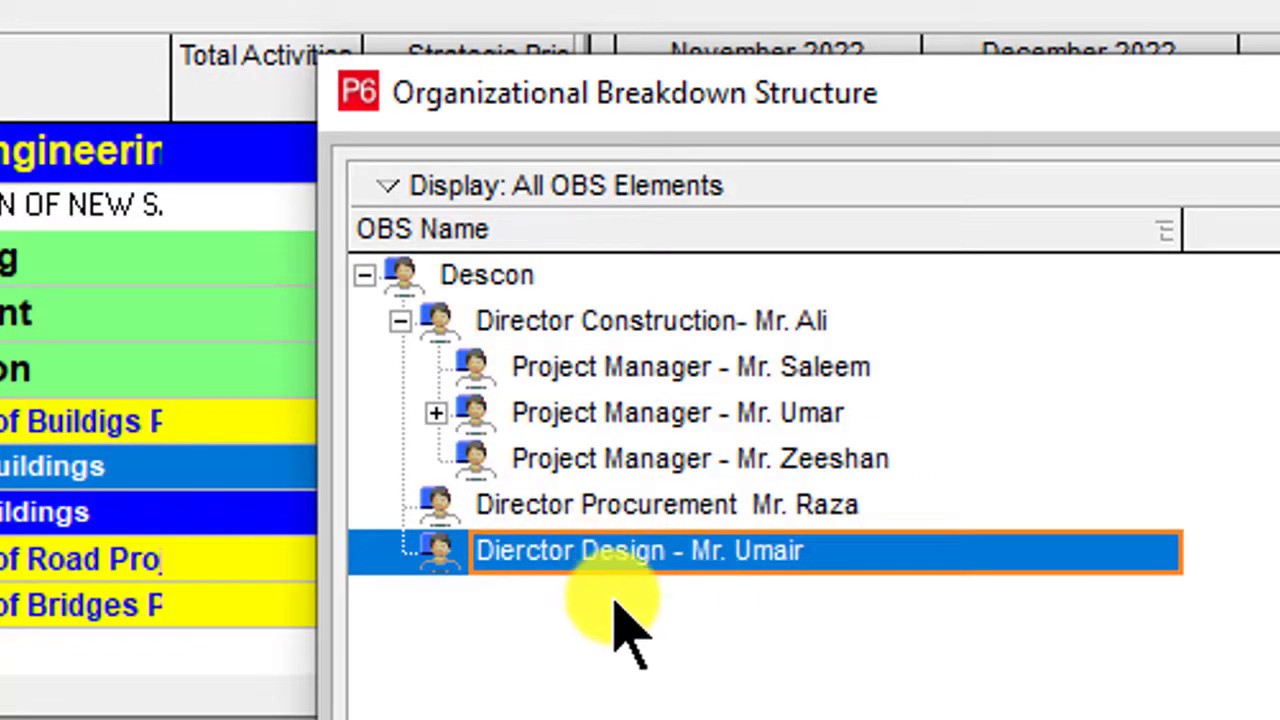
# Remove the first "e" from the design director's OBS name so the title reads "Dirctor Design".
pyautogui.doubleClick(510, 562)
pyautogui.click(516, 555)
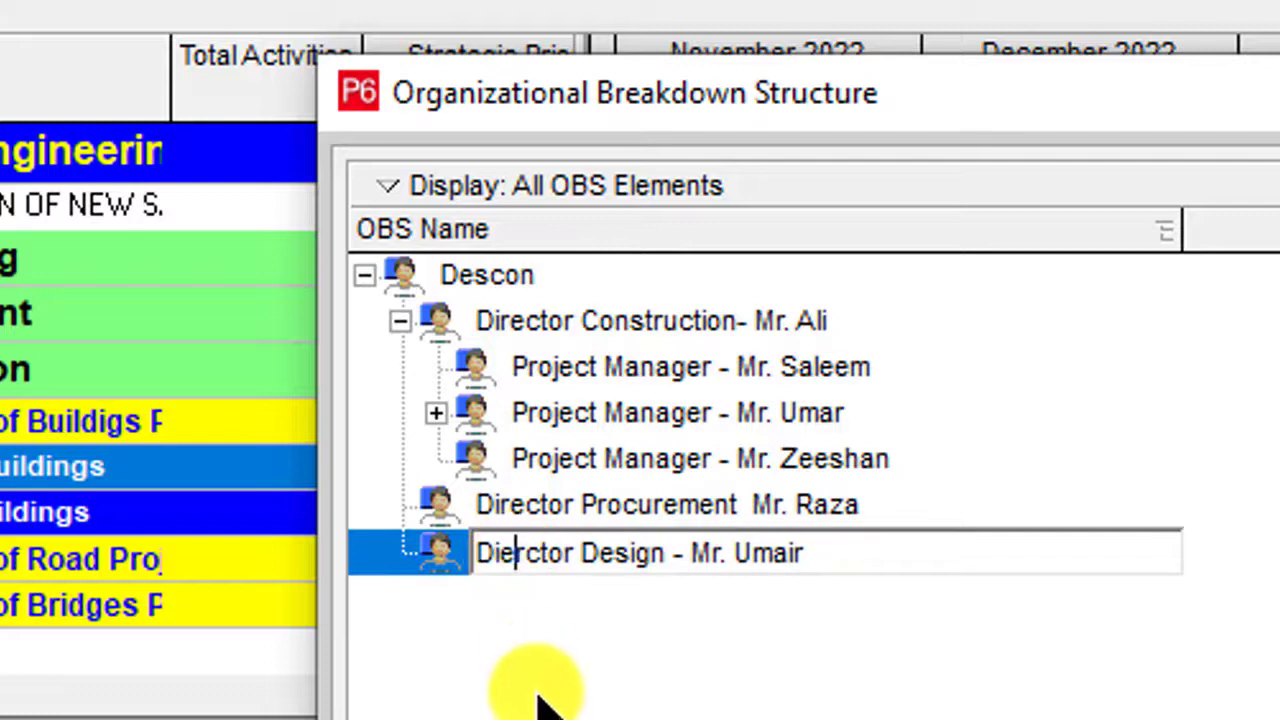
pyautogui.press('BackSpace')
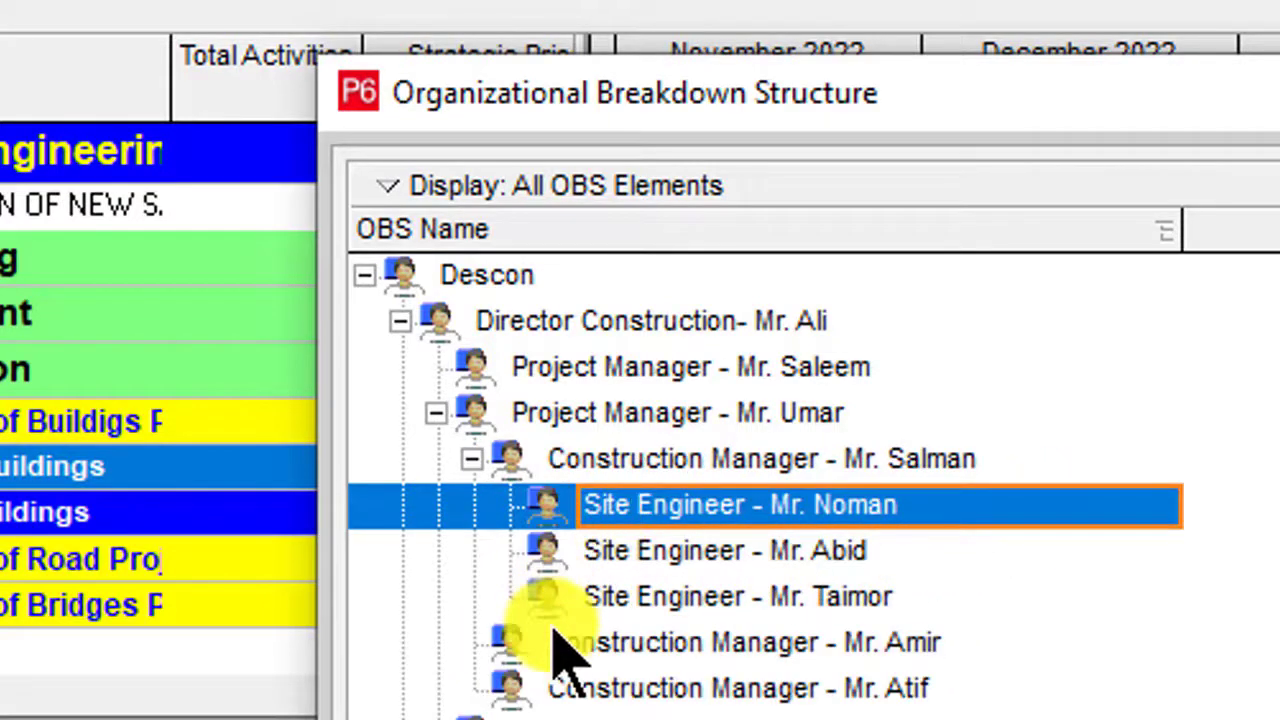
# Switch the OBS display from the table to Chart View.
pyautogui.click(550, 692)
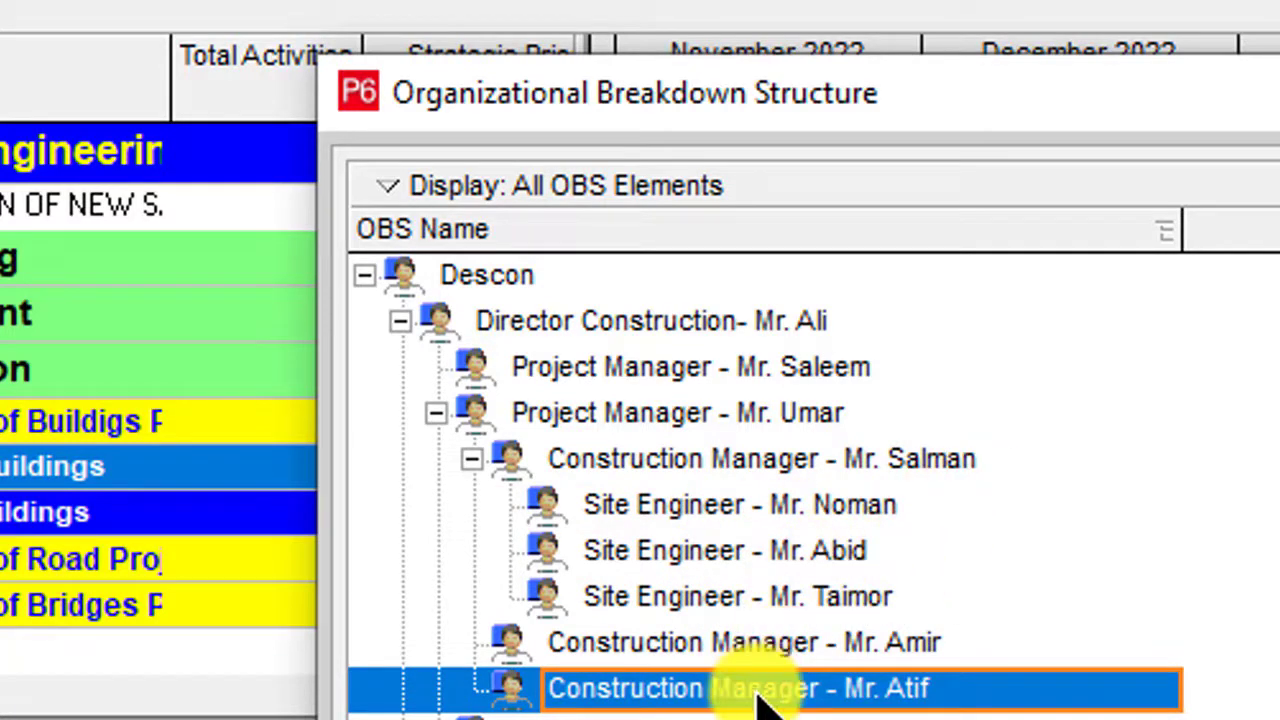
pyautogui.click(397, 184)
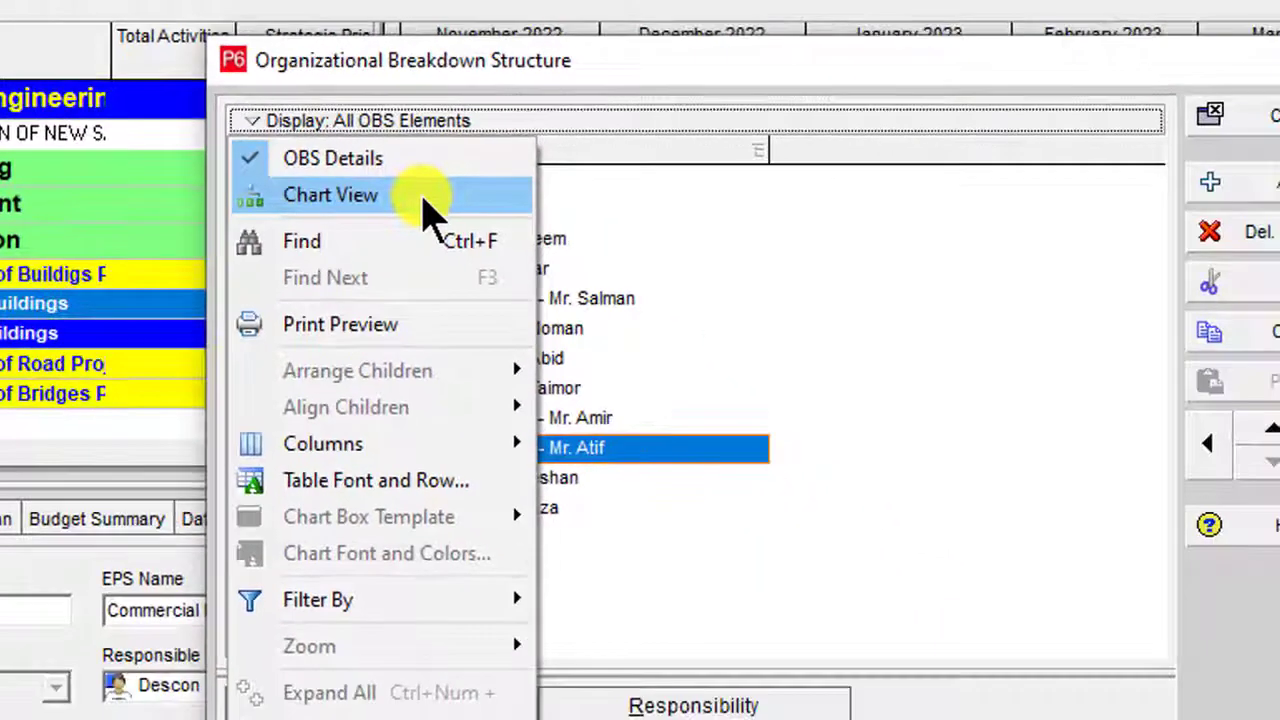
pyautogui.click(620, 299)
pyautogui.click(656, 330)
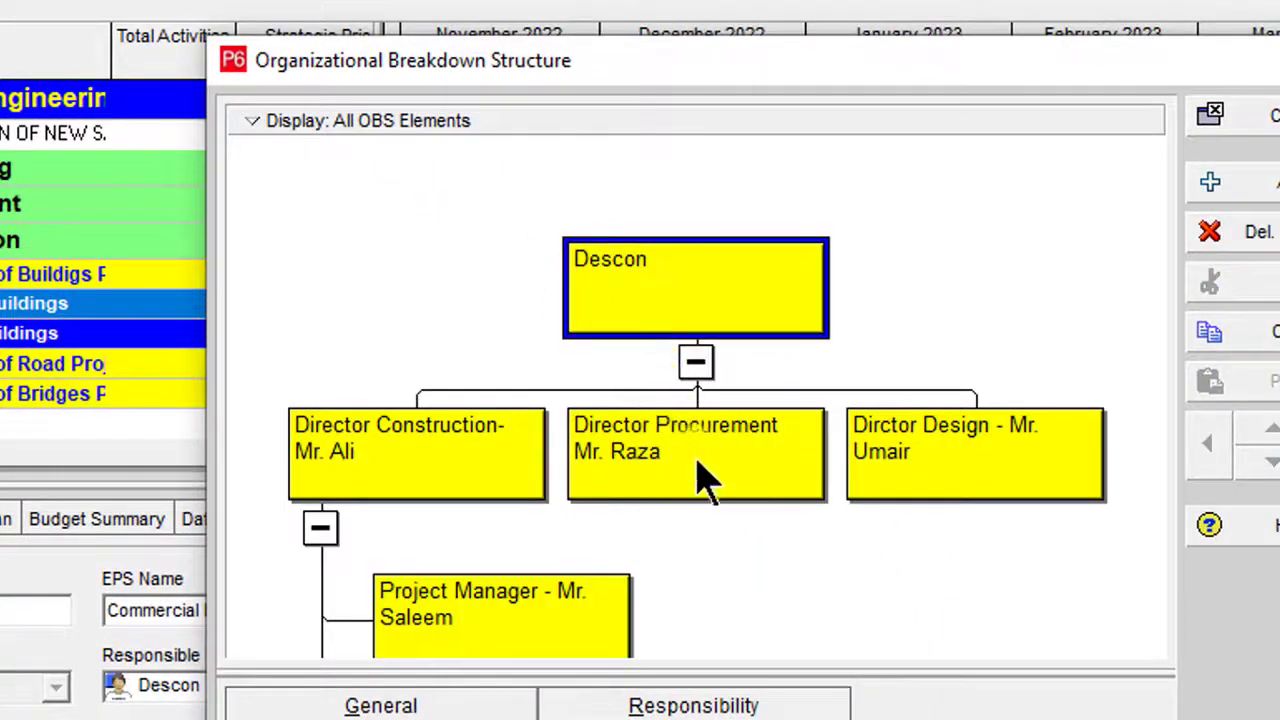
# Examine the chart boxes from Descon down to the last project manager and back up to the directors.
pyautogui.scroll(-3, 700, 478)
pyautogui.scroll(-8, 701, 468)
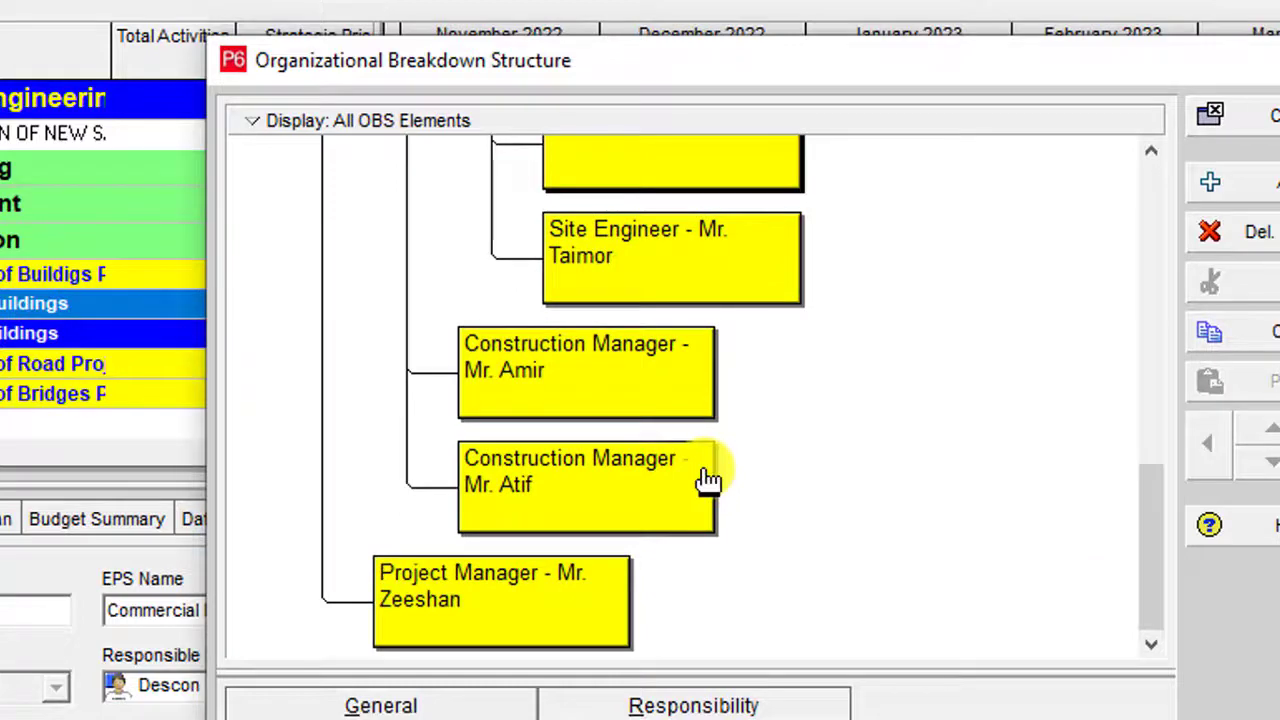
pyautogui.scroll(10, 708, 480)
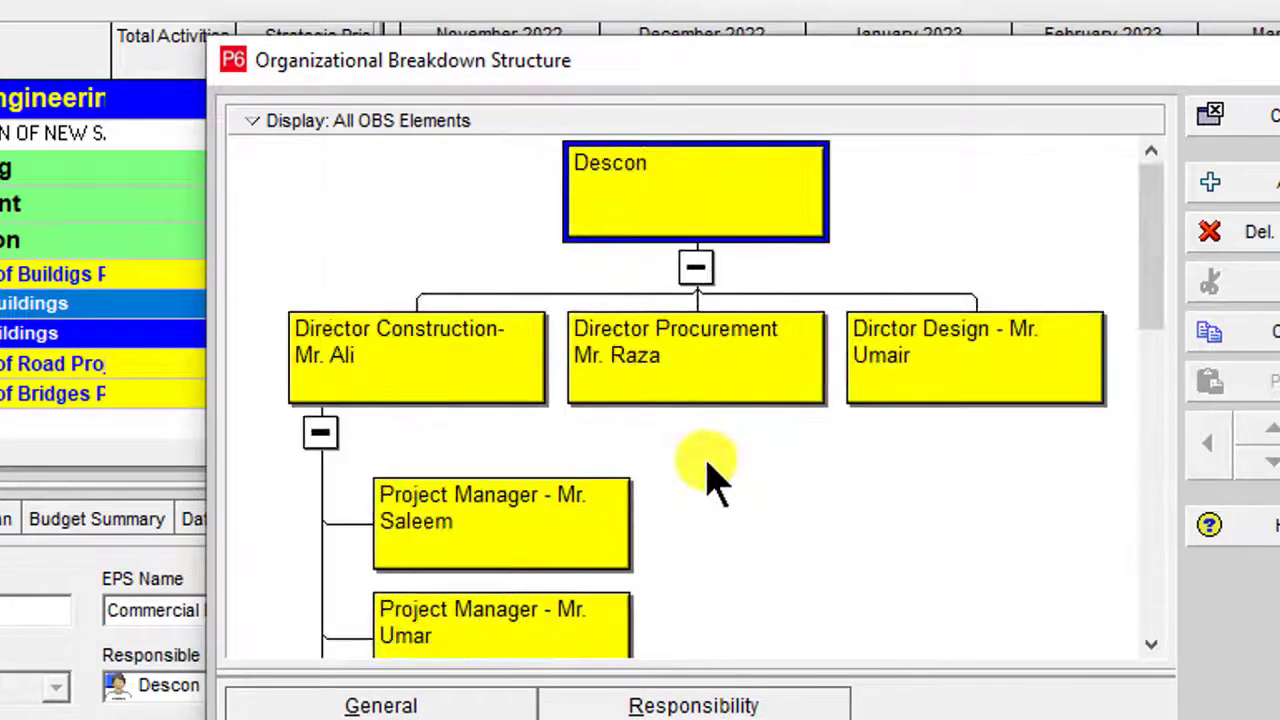
pyautogui.scroll(-7, 714, 480)
pyautogui.scroll(-6, 550, 400)
pyautogui.scroll(9, 560, 430)
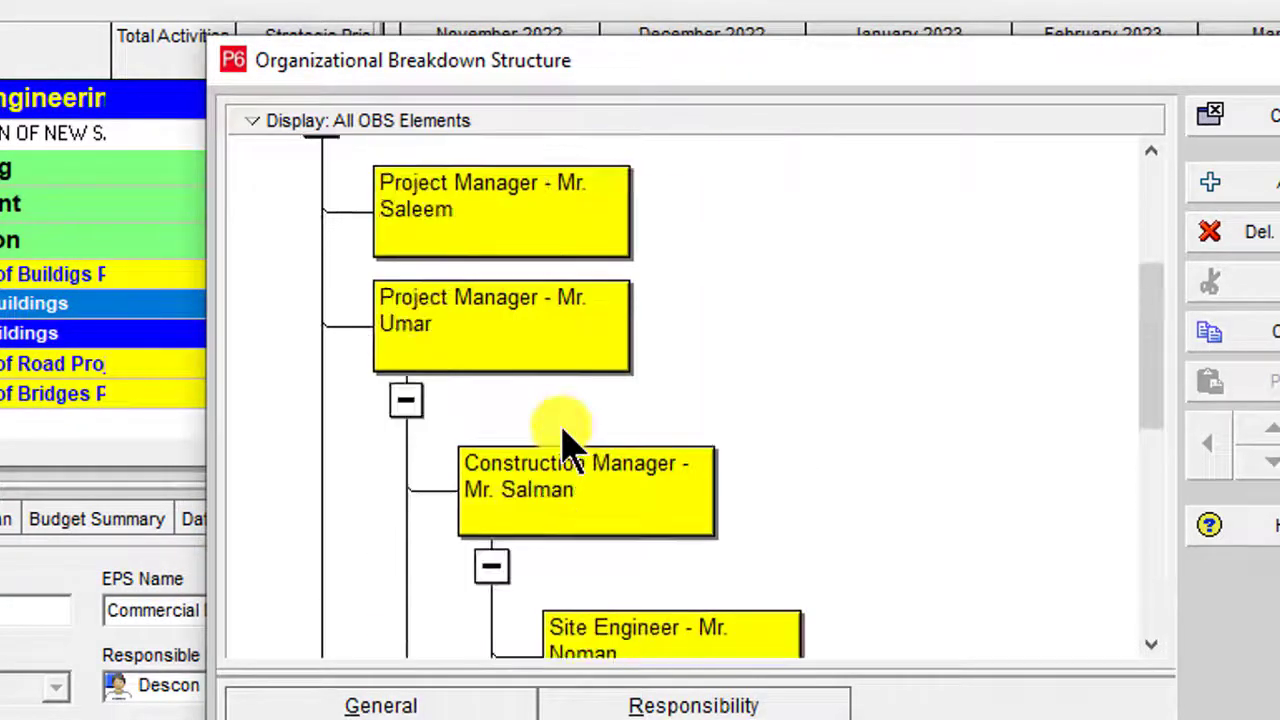
pyautogui.scroll(3, 560, 430)
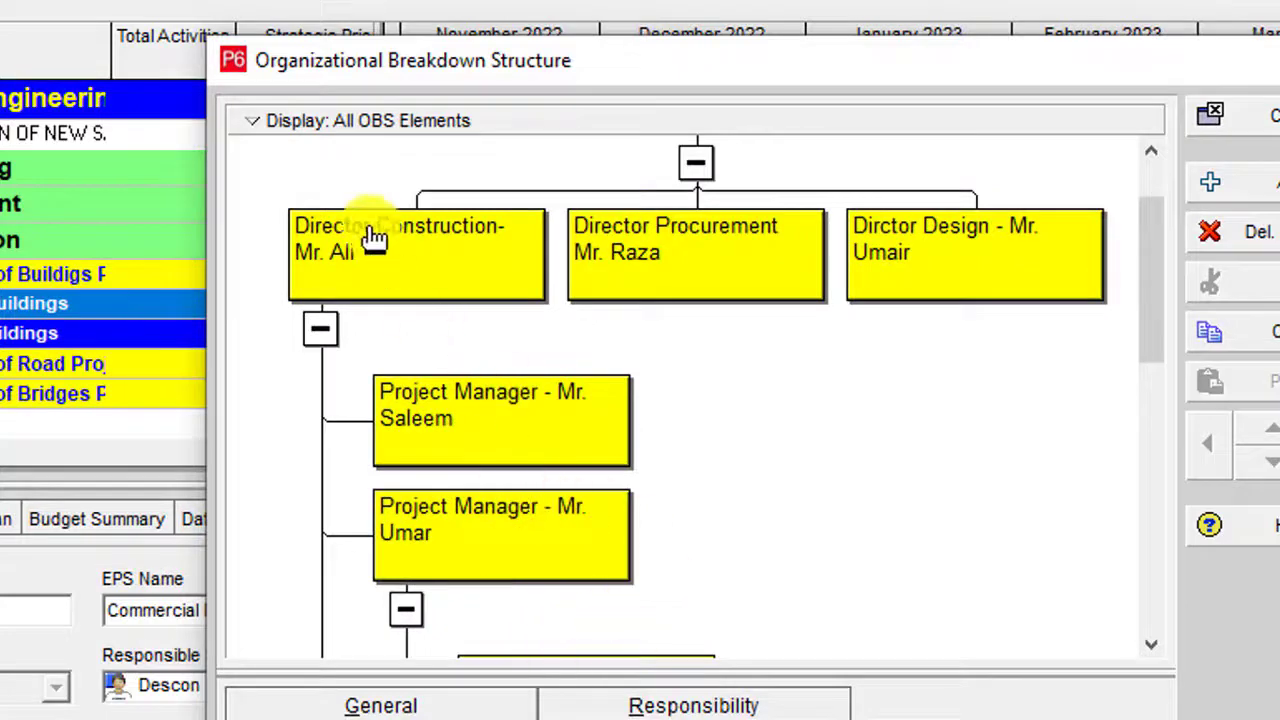
# Arrange the children of the Director Construction box horizontally.
pyautogui.click(357, 264)
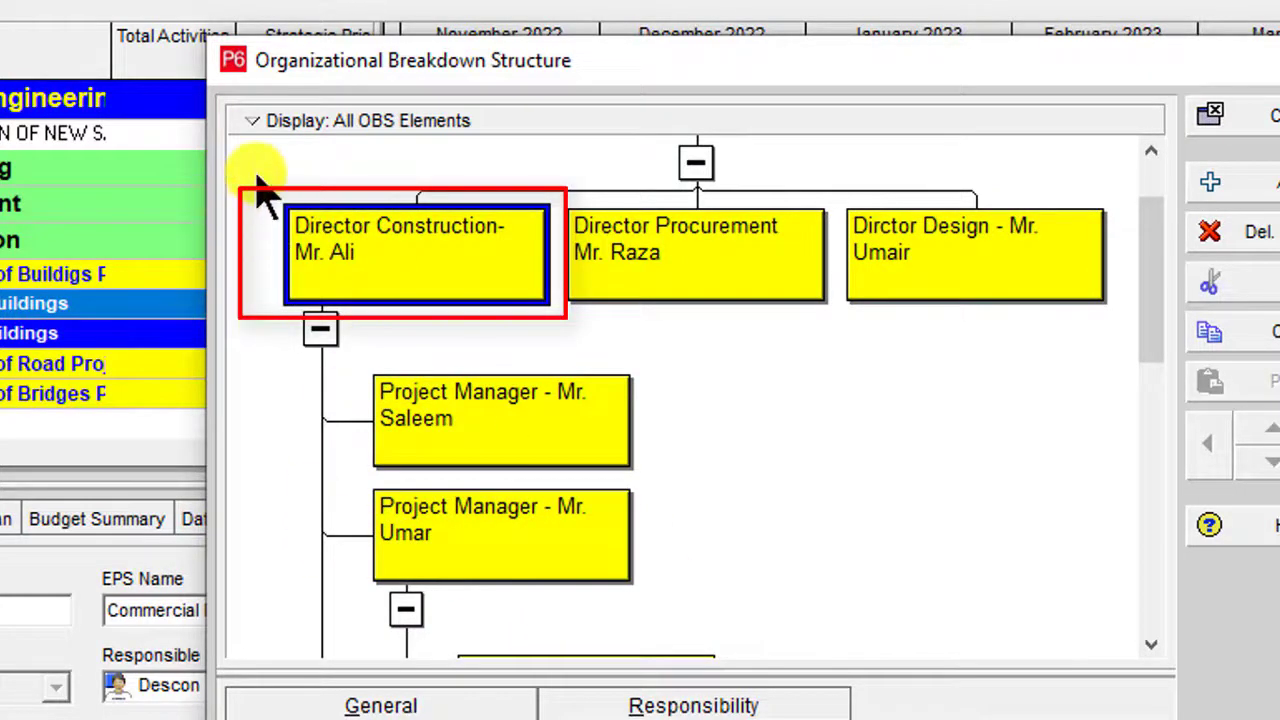
pyautogui.rightClick(252, 127)
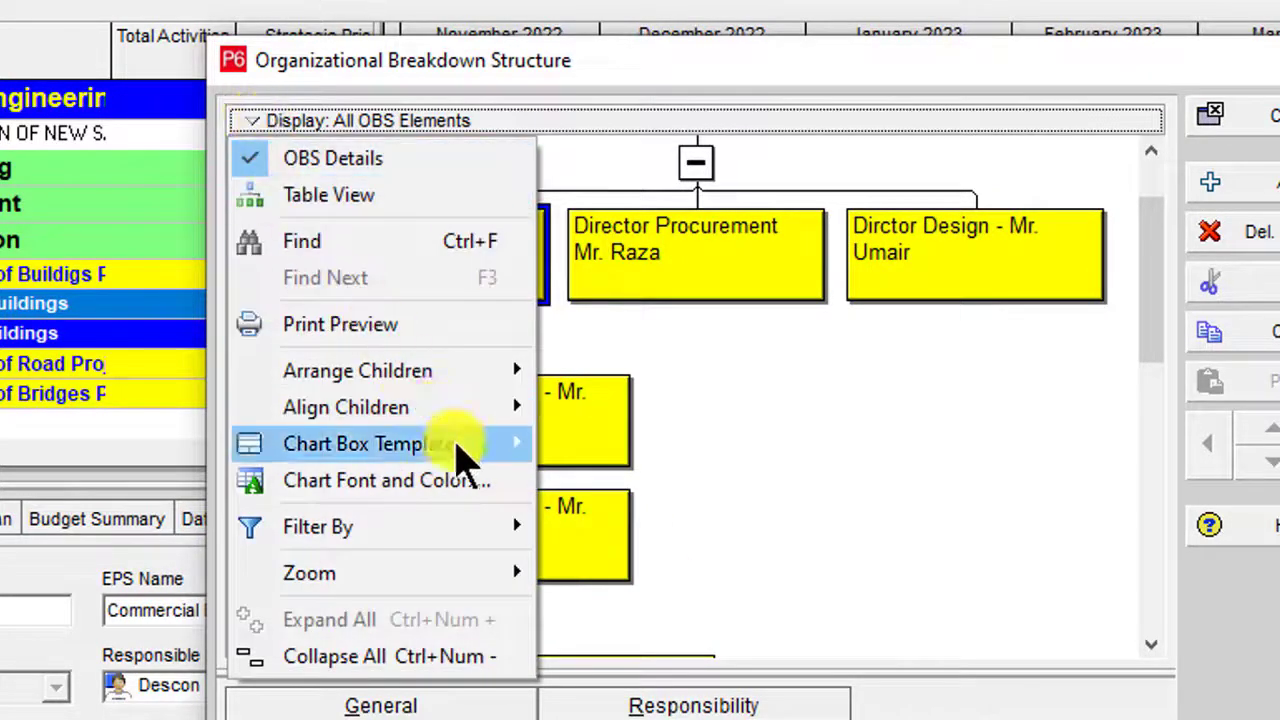
pyautogui.moveTo(443, 378)
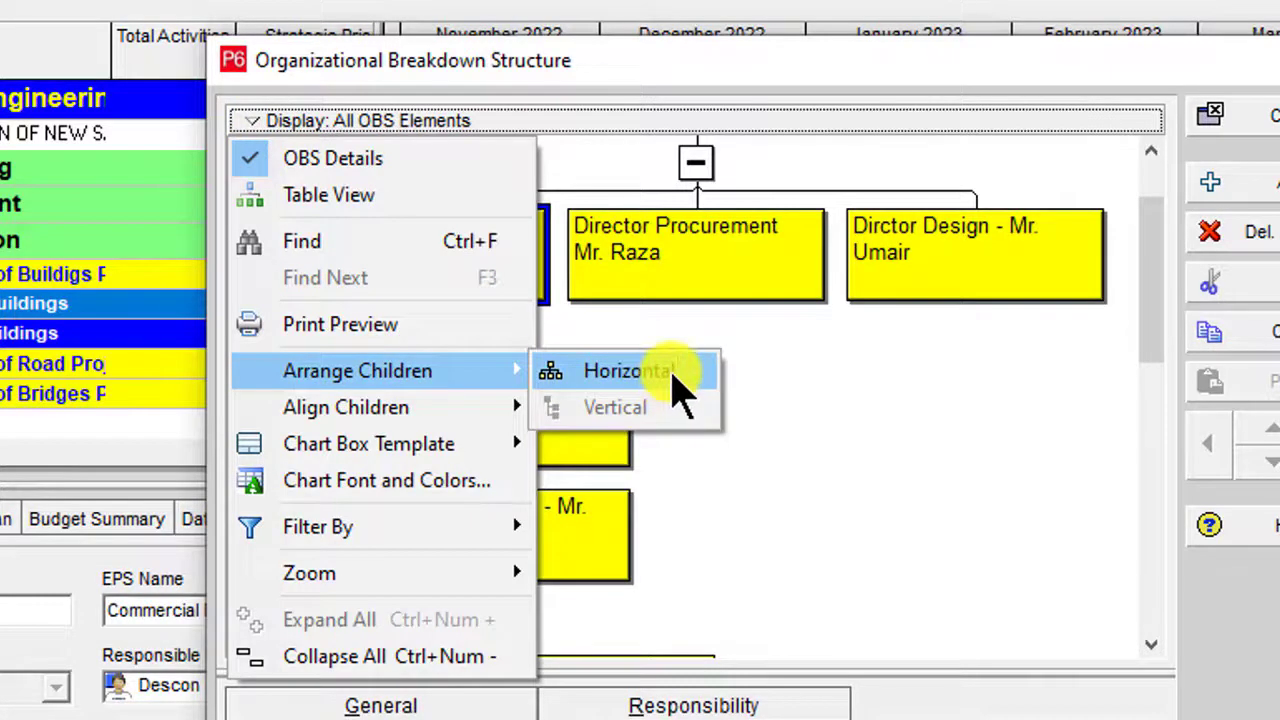
pyautogui.click(680, 390)
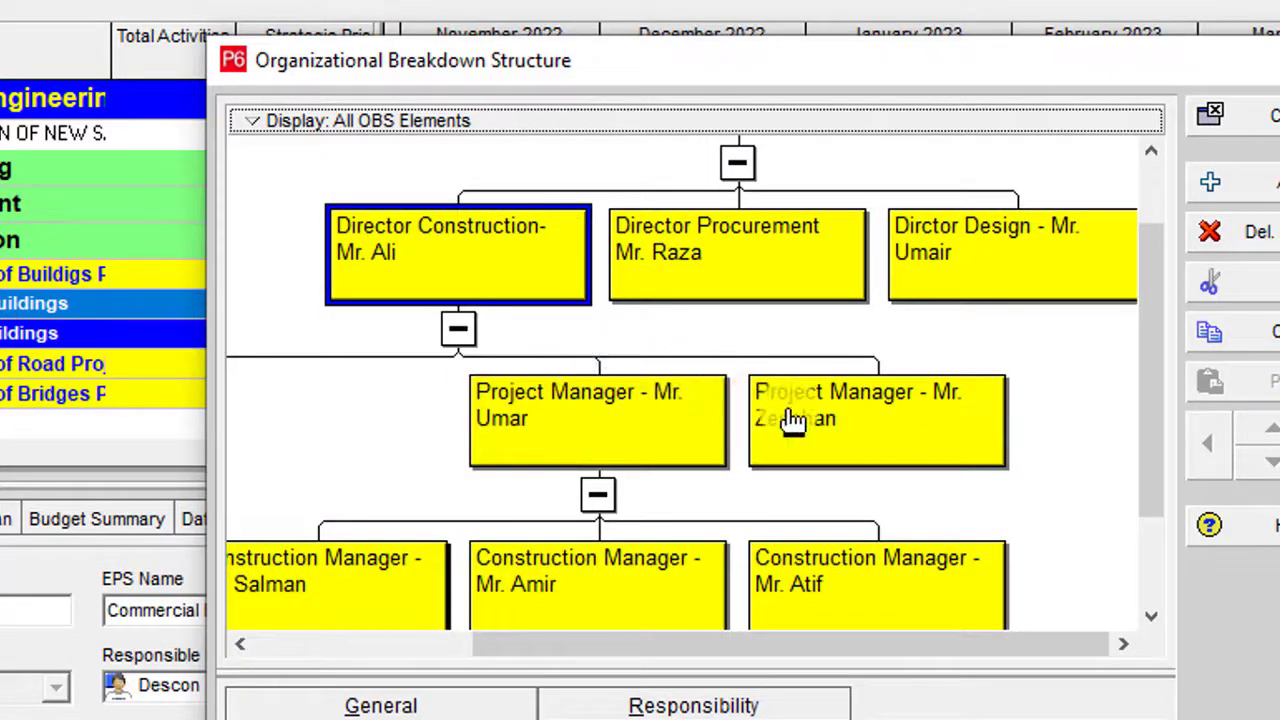
# Examine the horizontally arranged chart from Descon and its directors down to the construction managers and site engineers.
pyautogui.click(655, 440)
pyautogui.scroll(-3, 646, 437)
pyautogui.scroll(5, 630, 400)
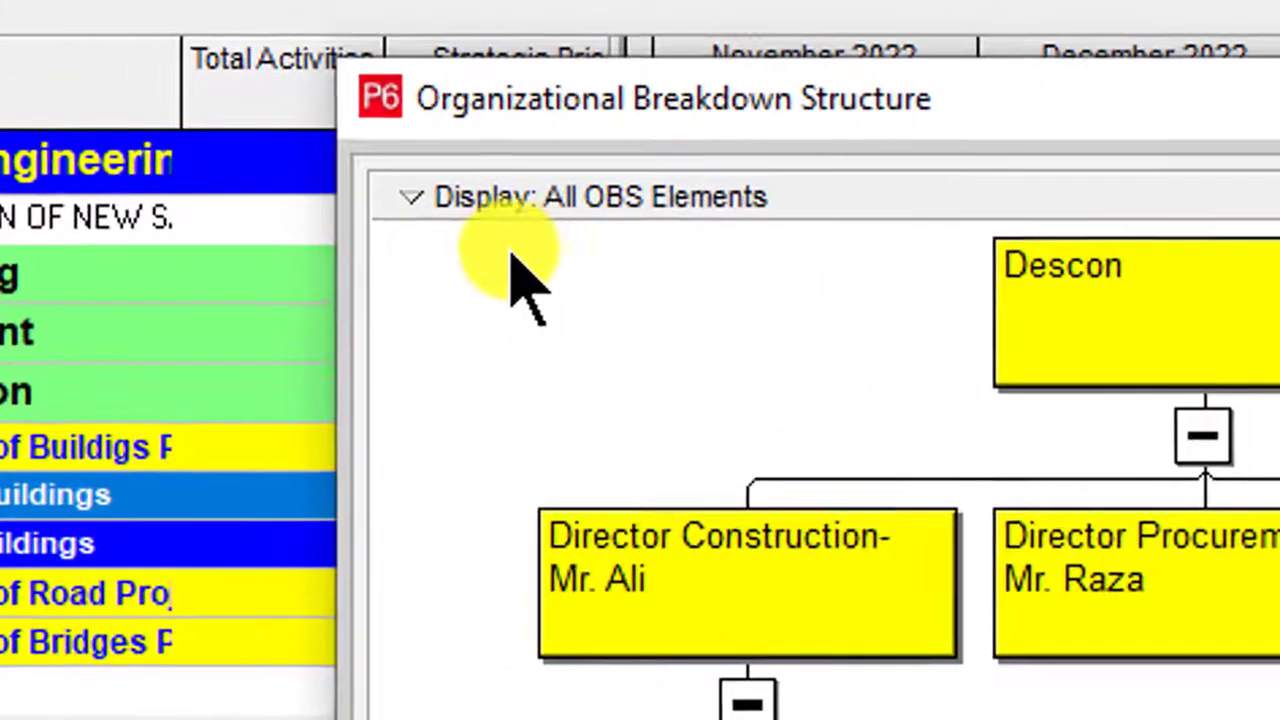
pyautogui.click(443, 200)
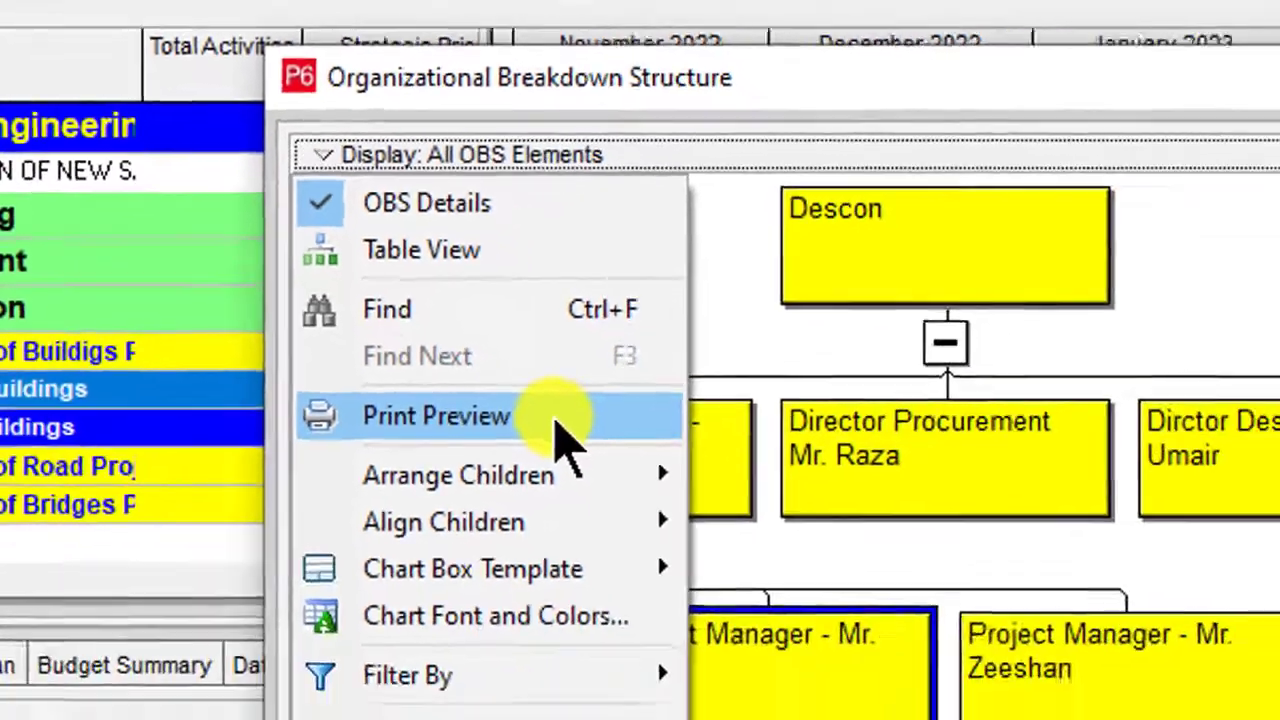
pyautogui.press('Escape')
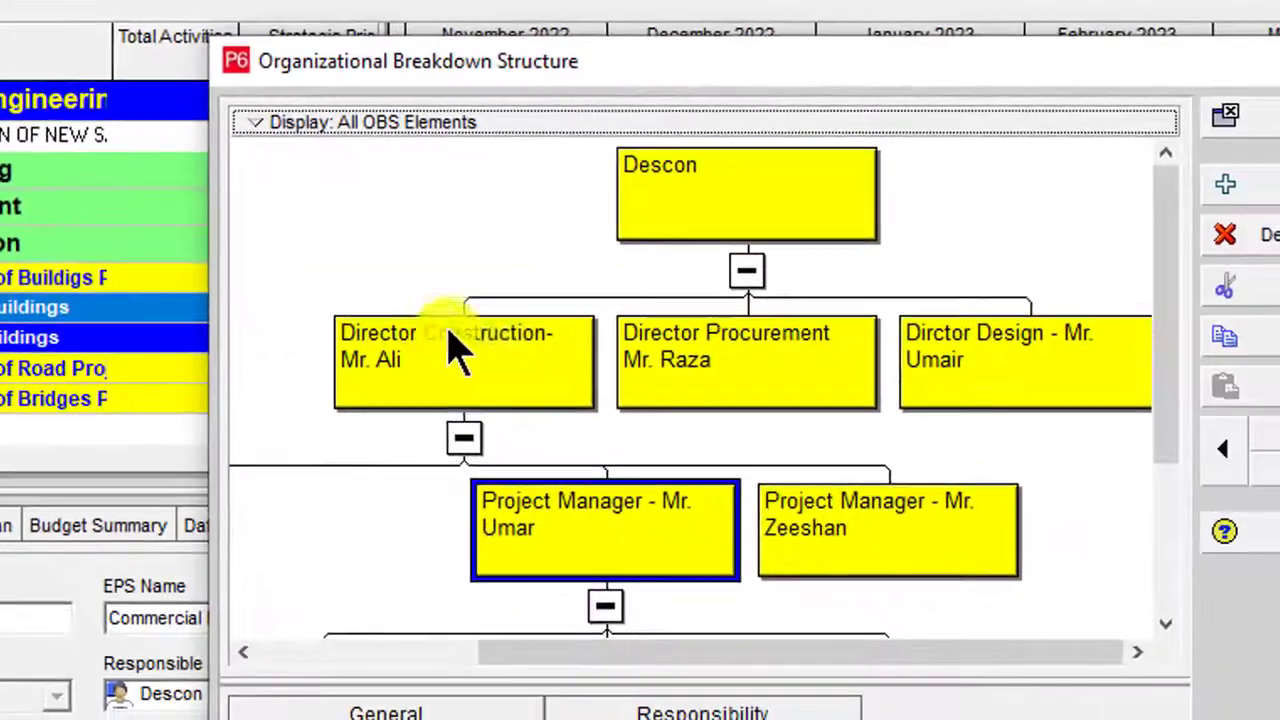
pyautogui.click(497, 380)
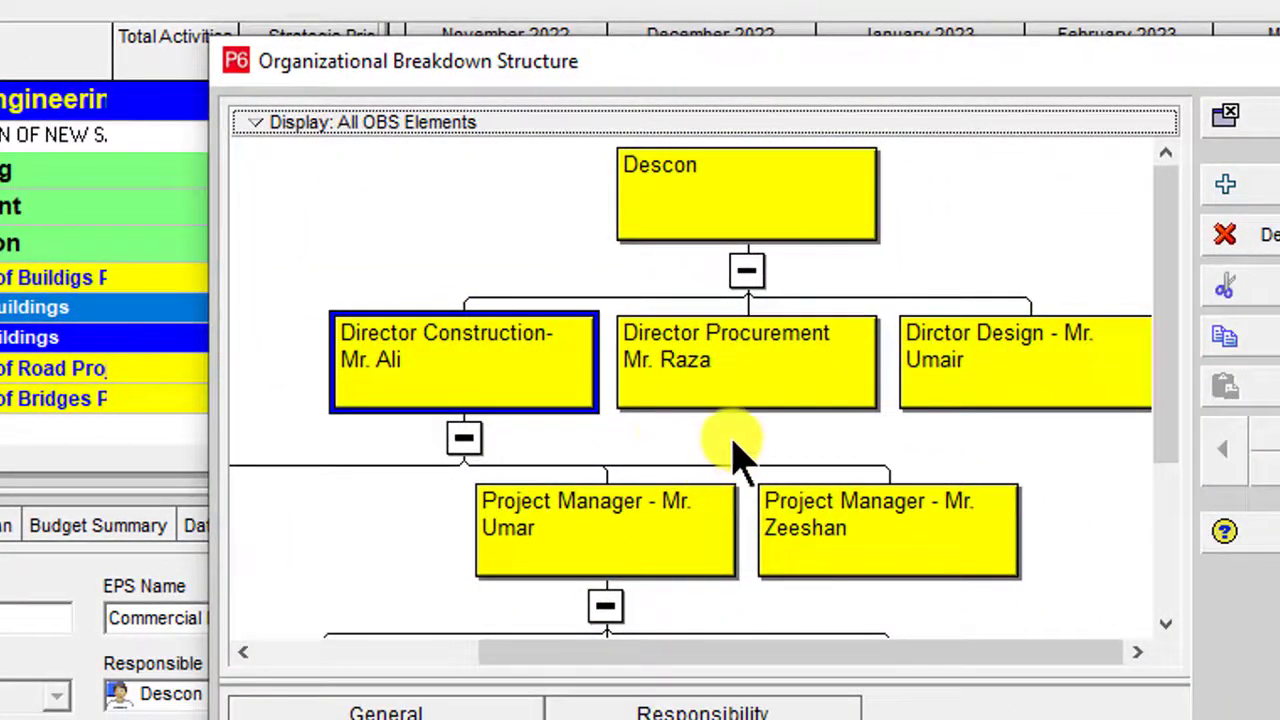
pyautogui.click(735, 450)
pyautogui.scroll(-3, 598, 437)
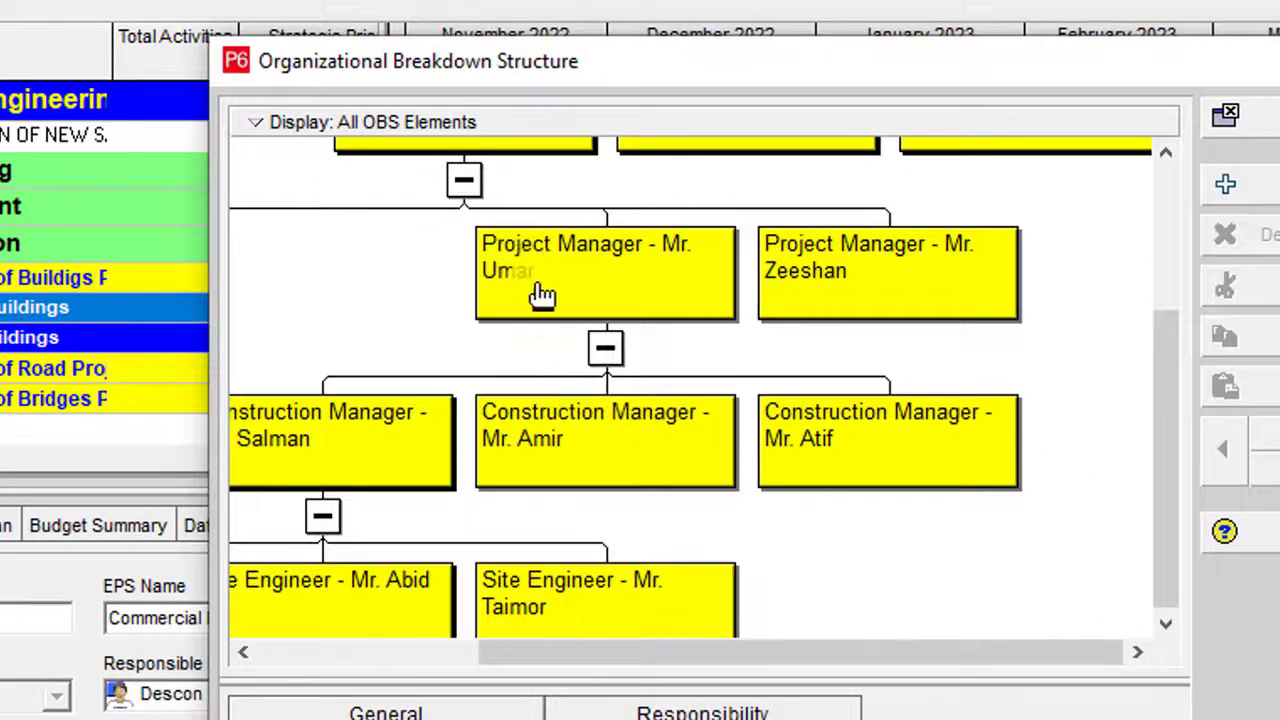
# Open a print preview of the OBS chart, enlarge it to inspect the header and hierarchy, and close it.
pyautogui.click(284, 124)
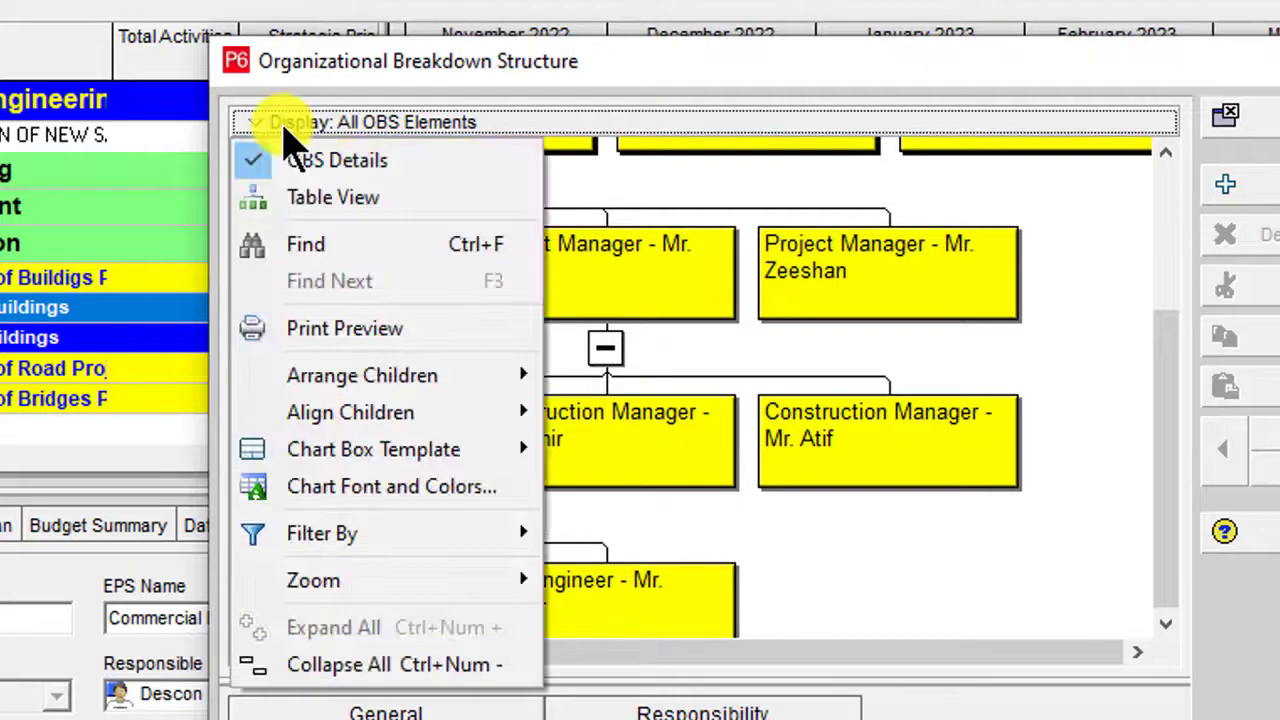
pyautogui.click(445, 345)
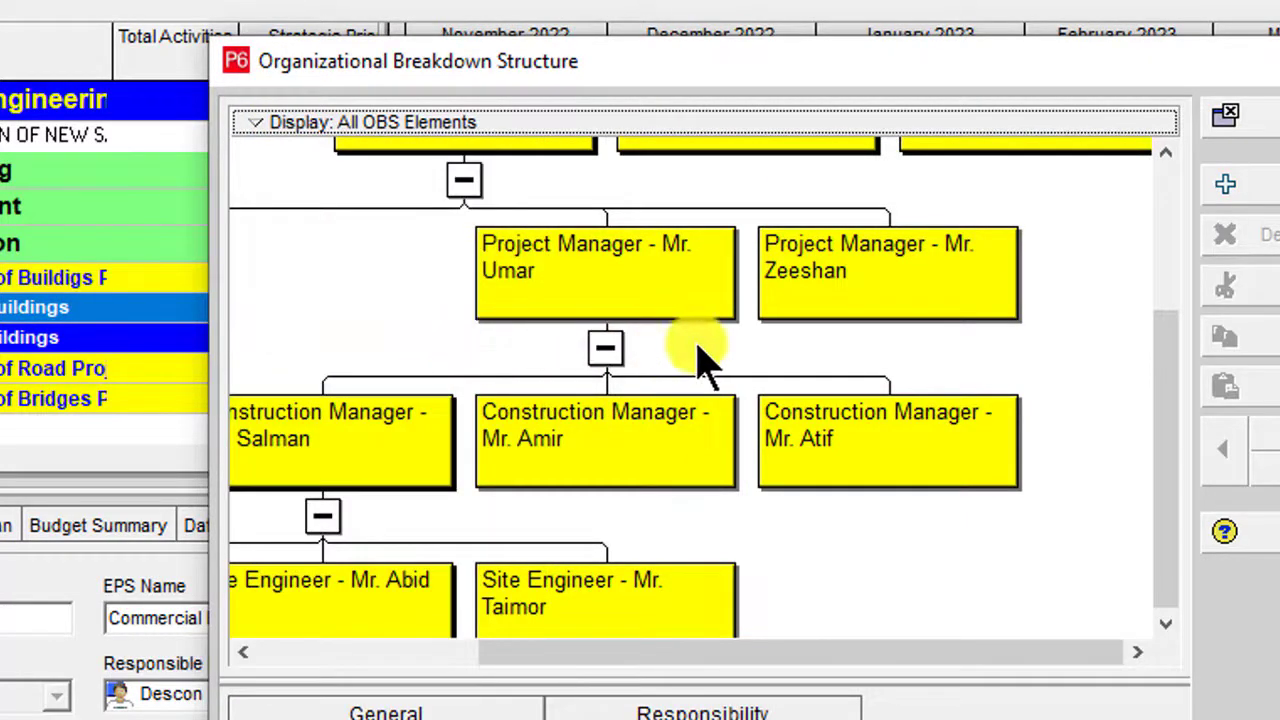
pyautogui.click(586, 352)
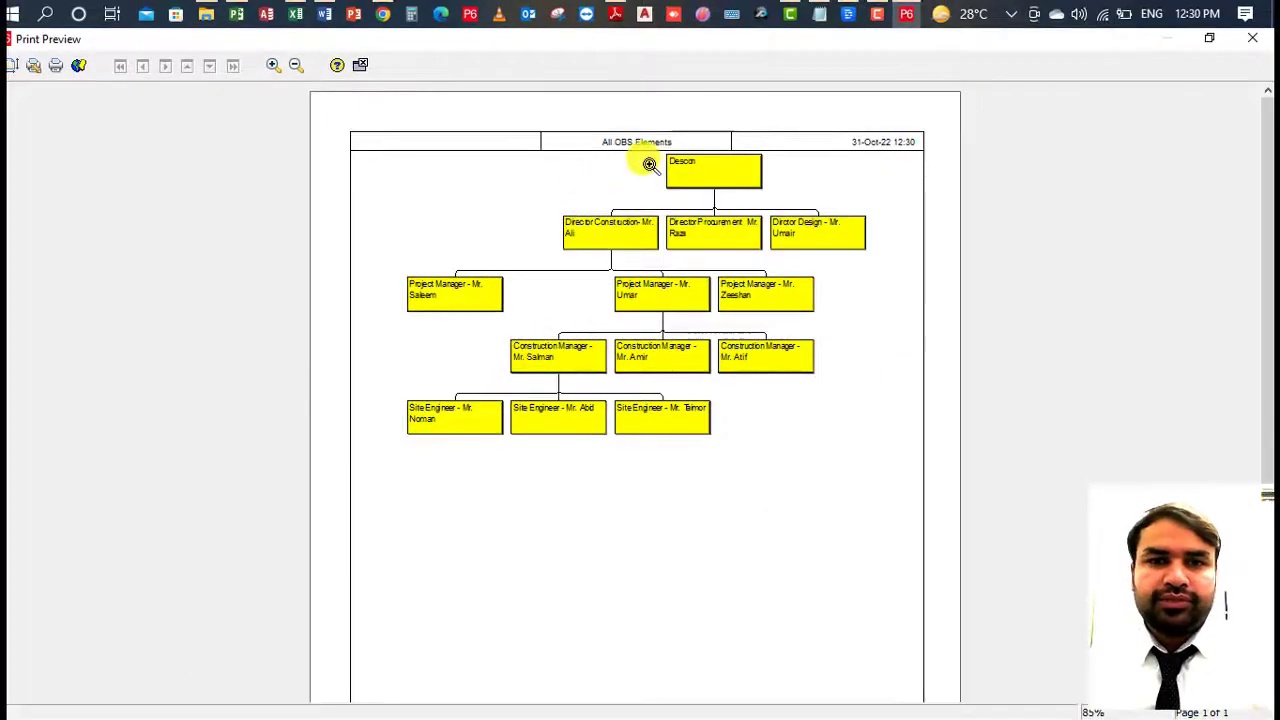
pyautogui.click(650, 164)
pyautogui.click(650, 164)
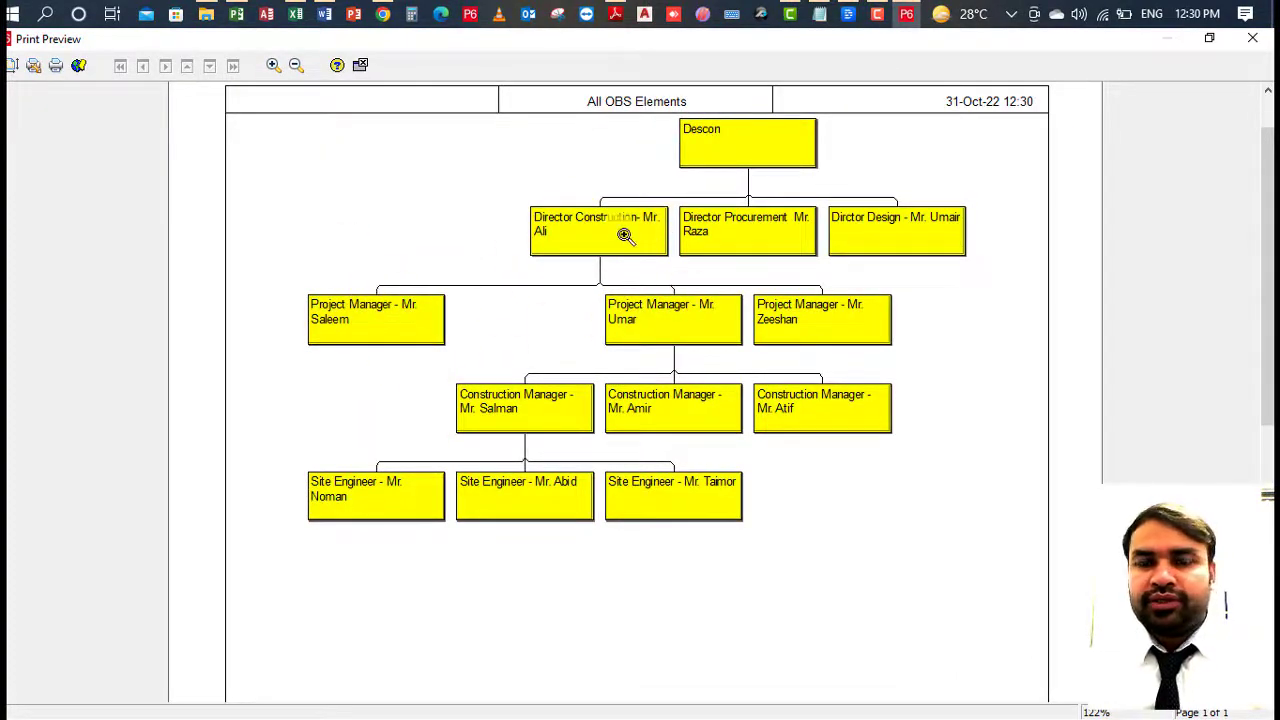
pyautogui.click(616, 142)
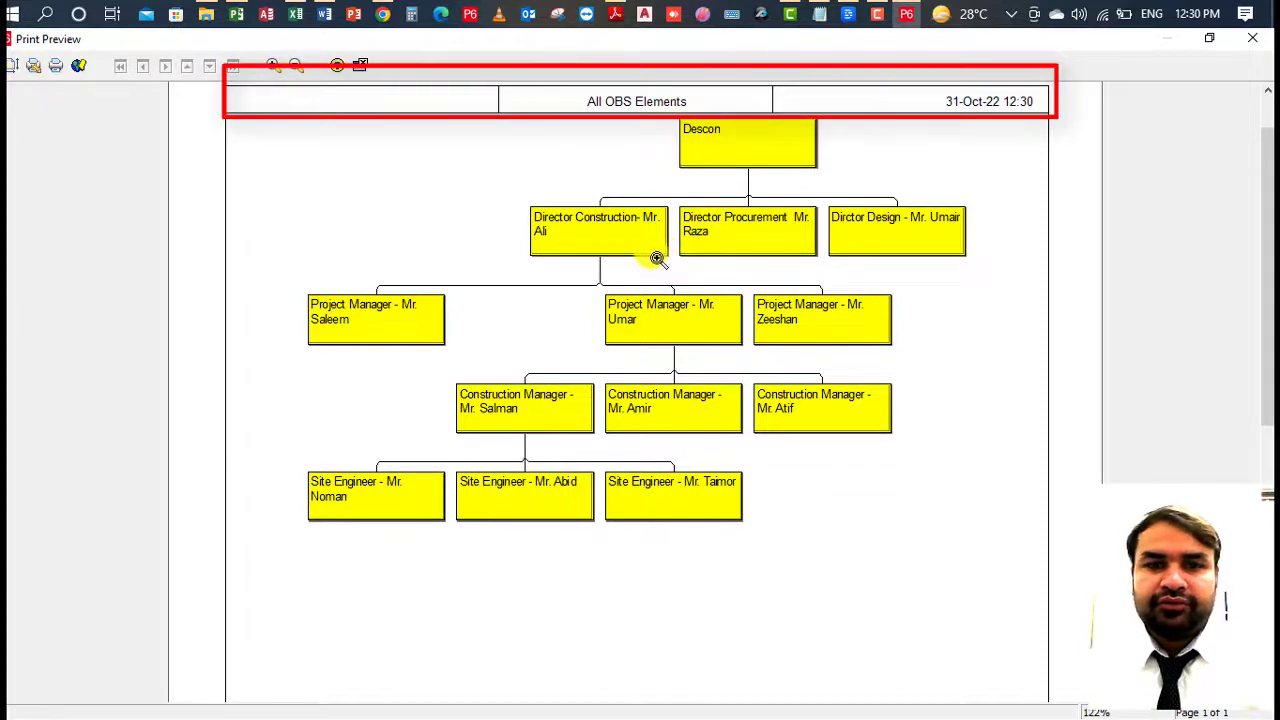
pyautogui.click(356, 64)
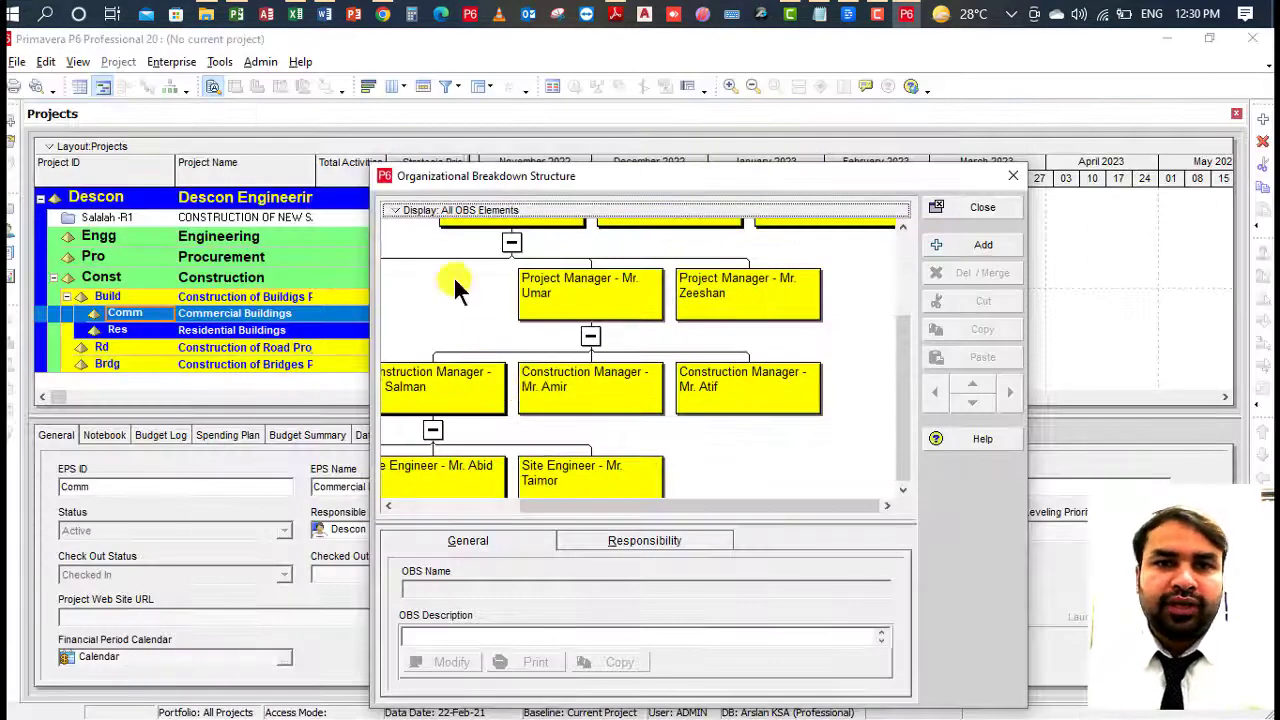
# Set the chart's Box Color to bright green and apply it to the OBS boxes.
pyautogui.click(553, 316)
pyautogui.scroll(3, 615, 360)
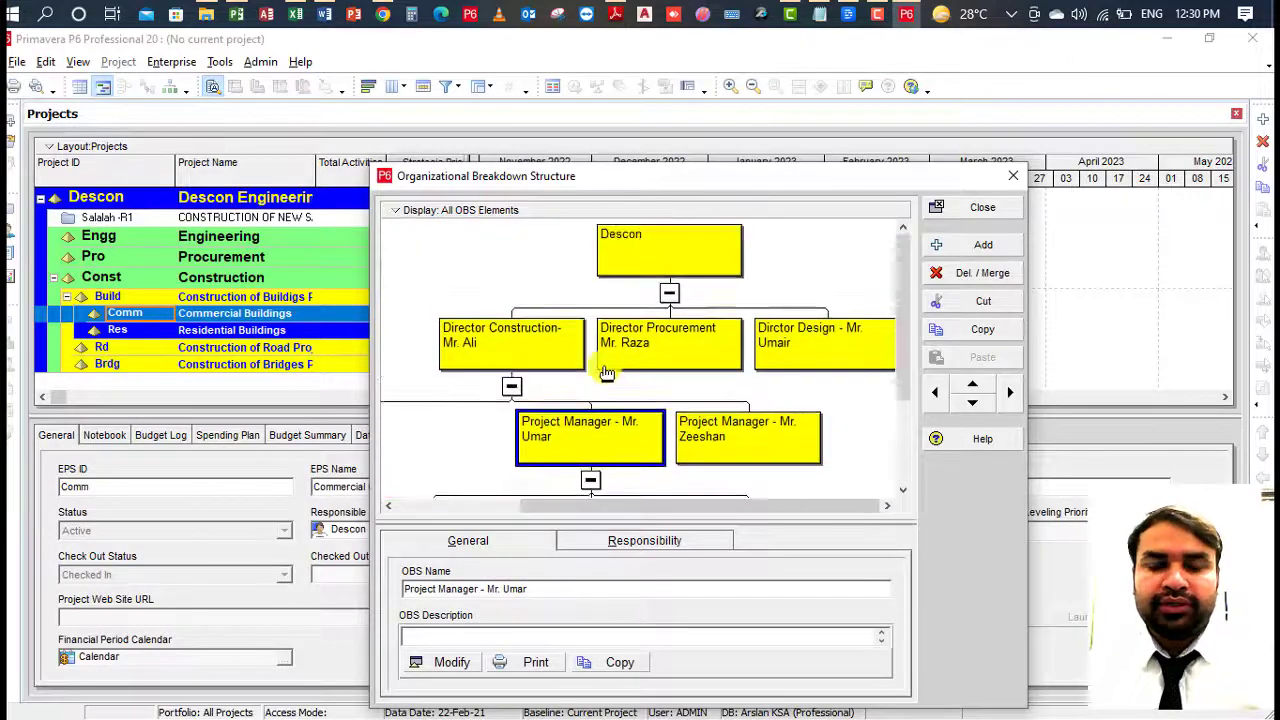
pyautogui.click(533, 353)
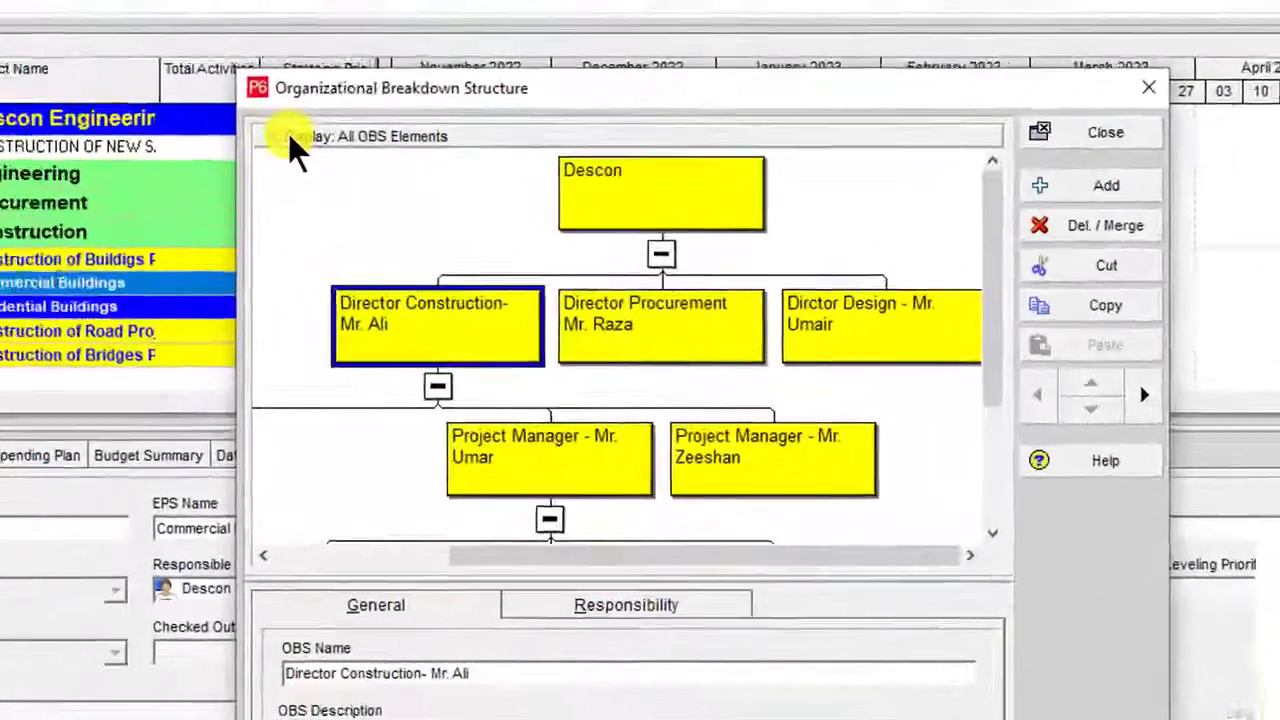
pyautogui.click(410, 210)
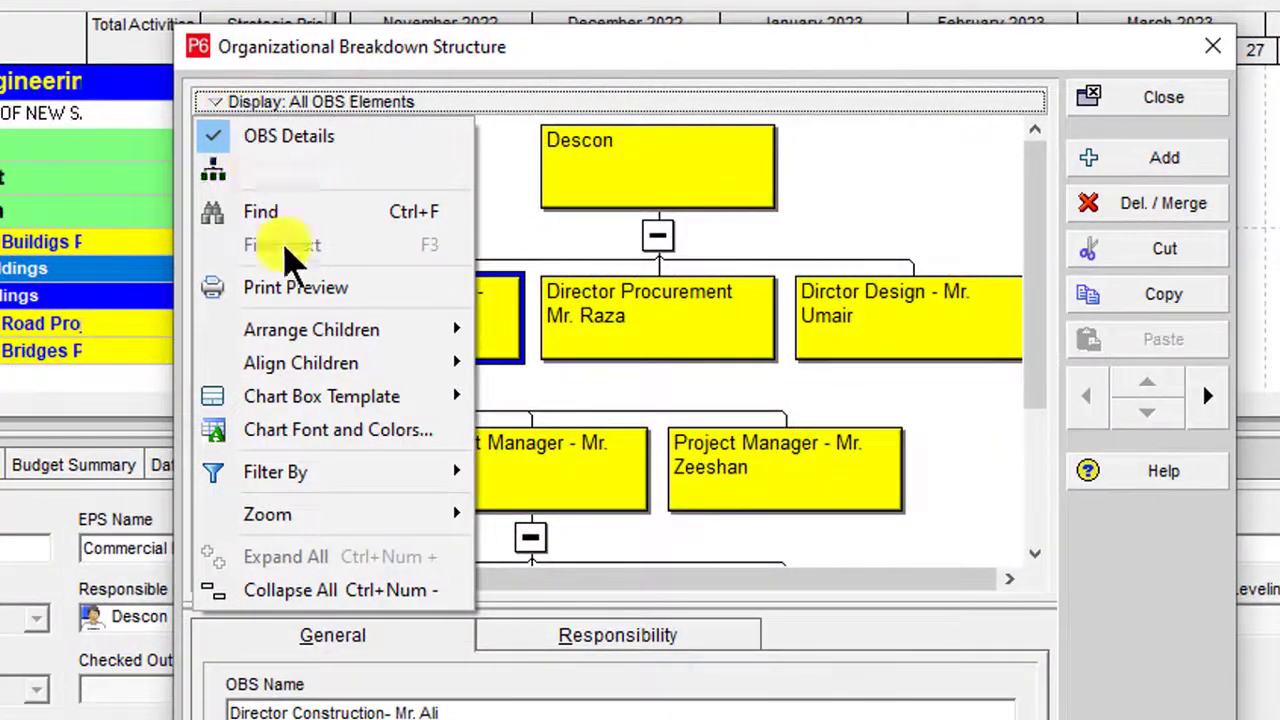
pyautogui.click(425, 430)
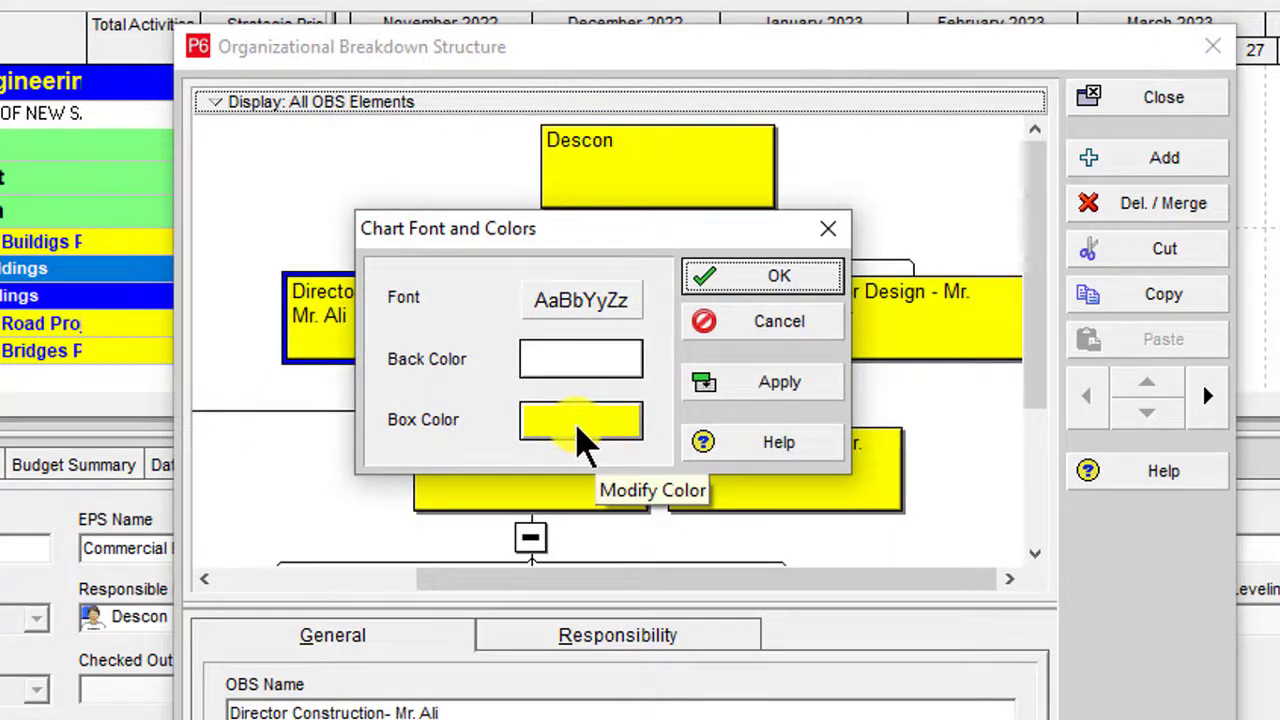
pyautogui.click(583, 425)
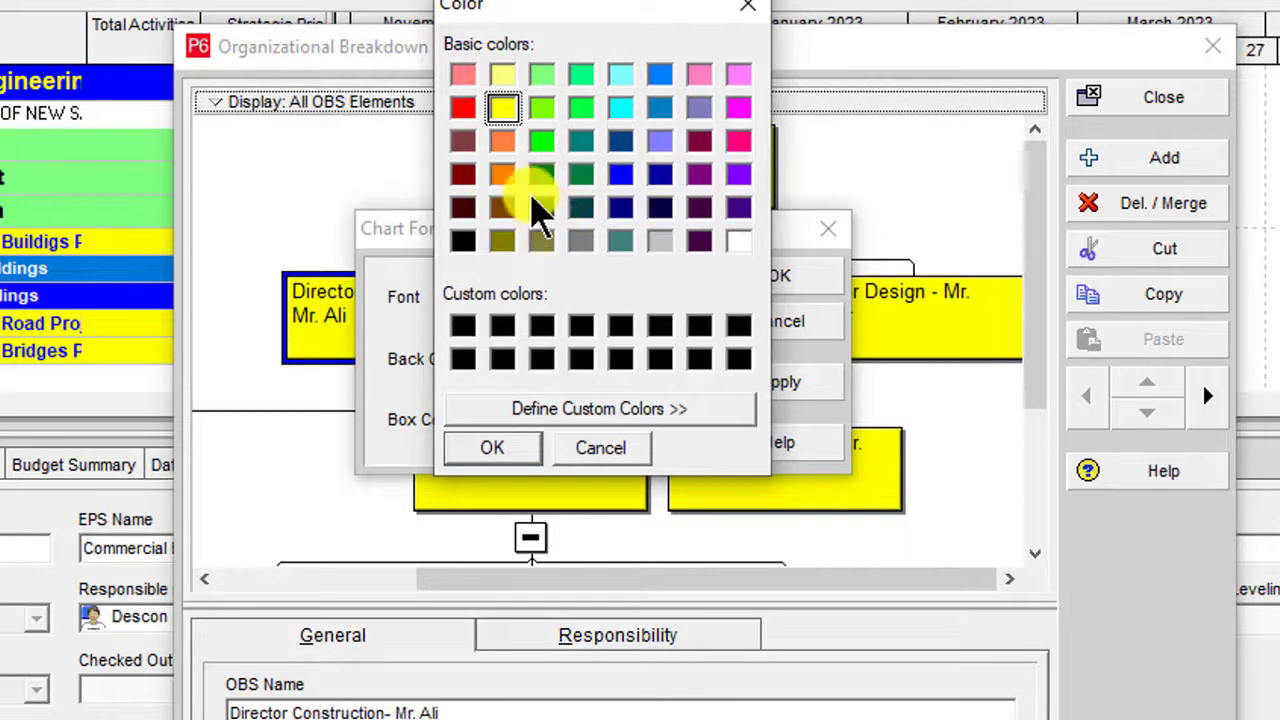
pyautogui.click(581, 108)
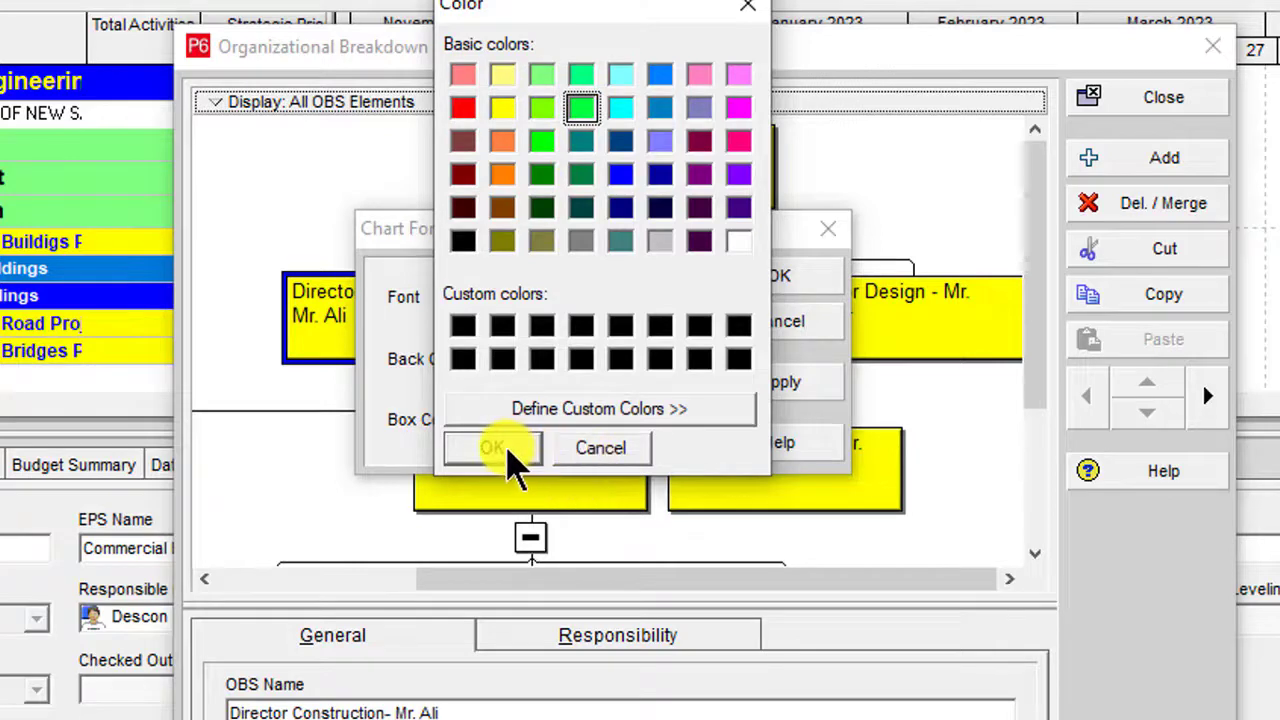
pyautogui.click(515, 450)
pyautogui.click(806, 390)
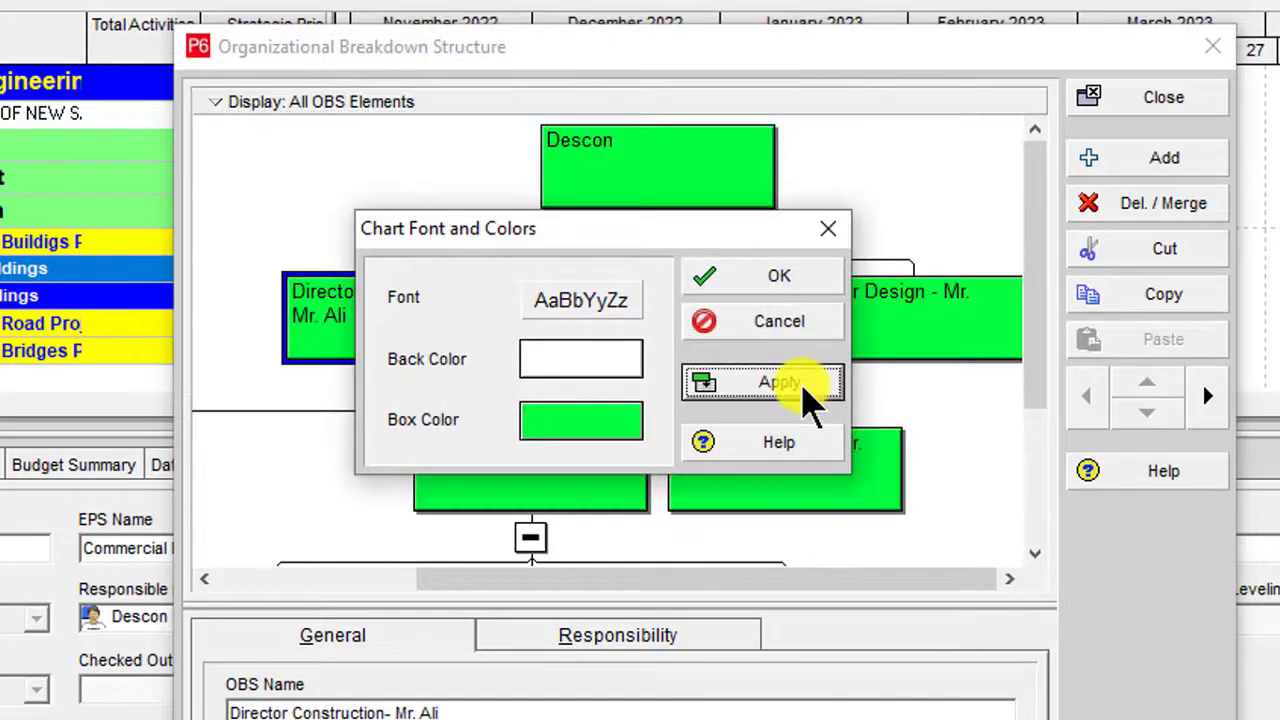
# Set the chart's Back Color to light magenta and apply it behind the OBS boxes.
pyautogui.moveTo(685, 243); pyautogui.dragTo(703, 281)
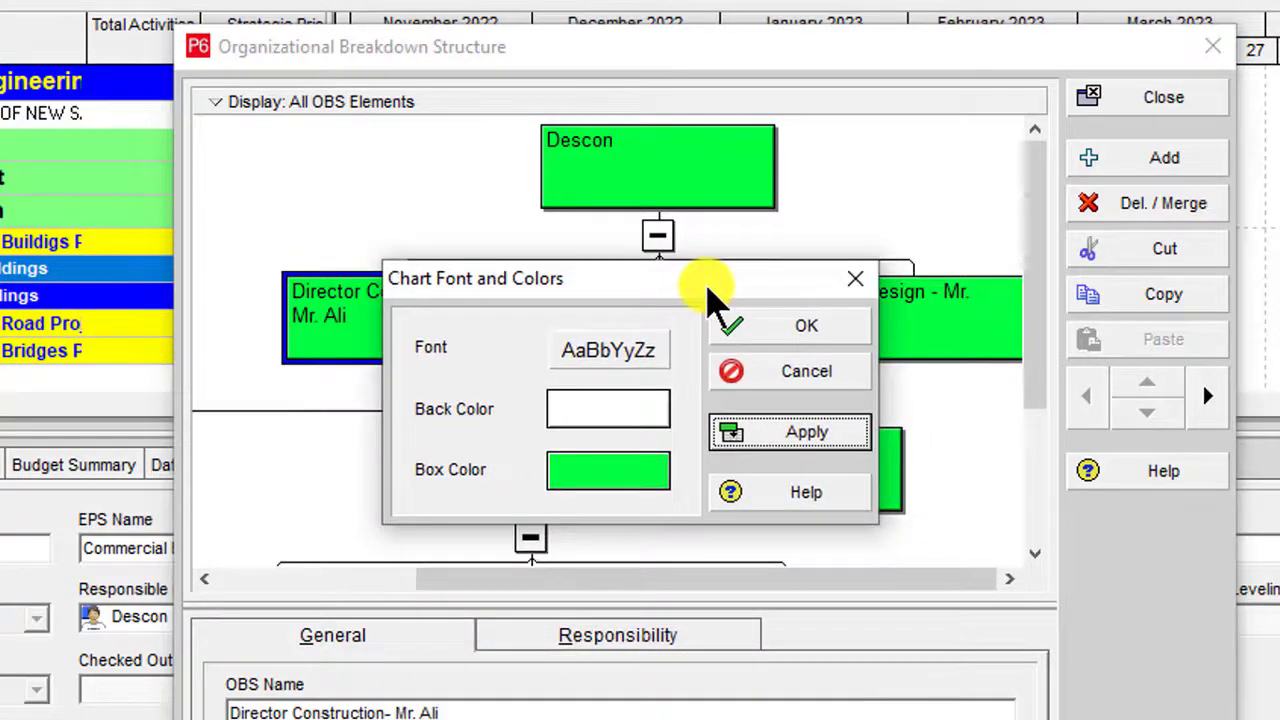
pyautogui.moveTo(590, 277); pyautogui.dragTo(551, 357)
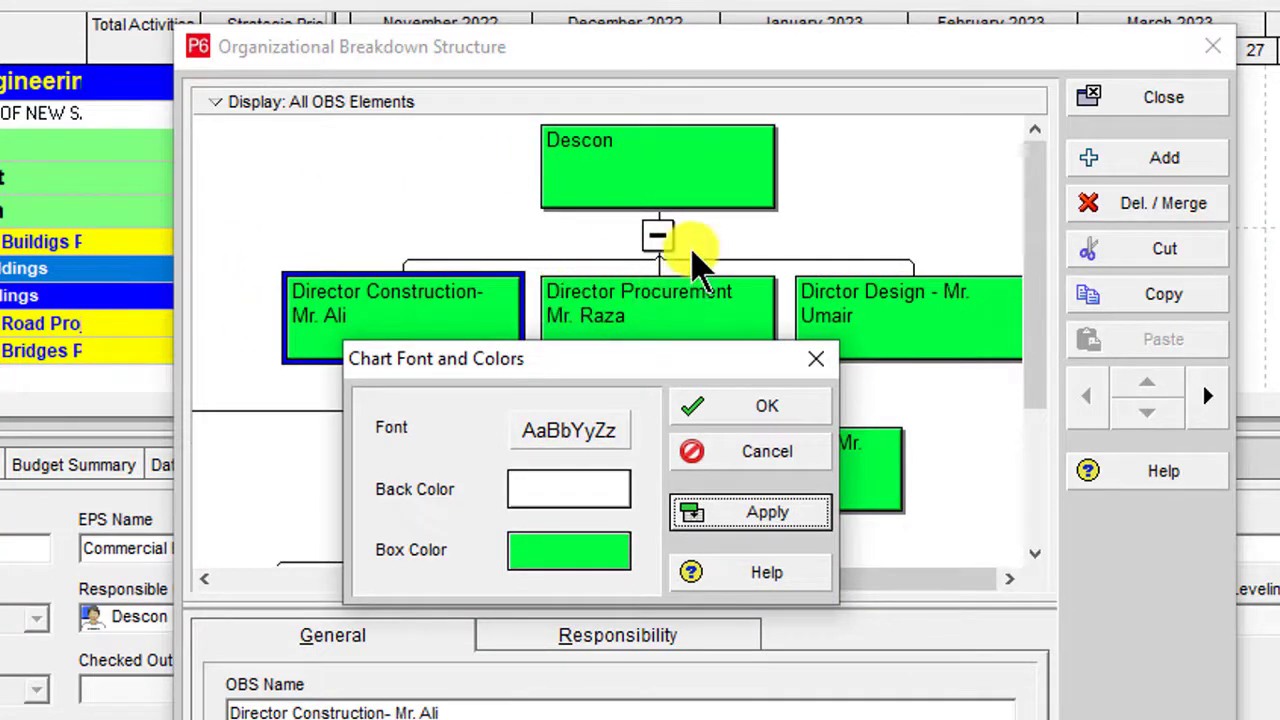
pyautogui.click(580, 510)
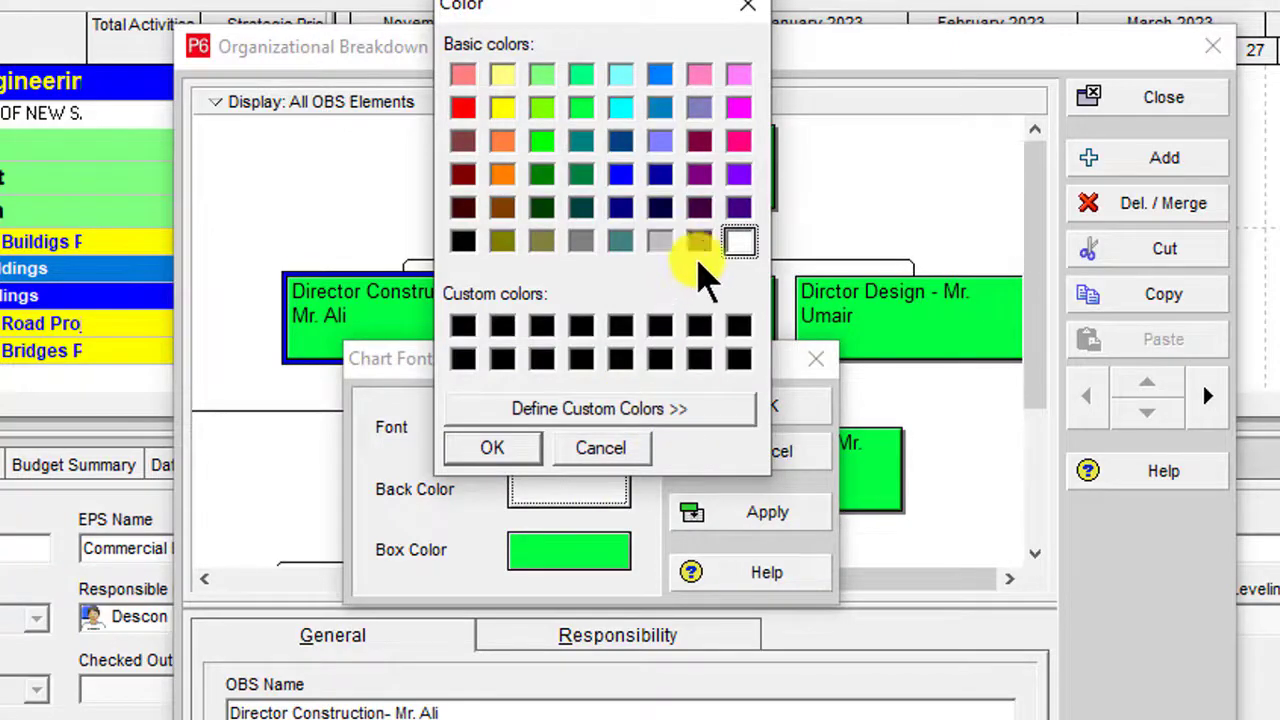
pyautogui.click(739, 76)
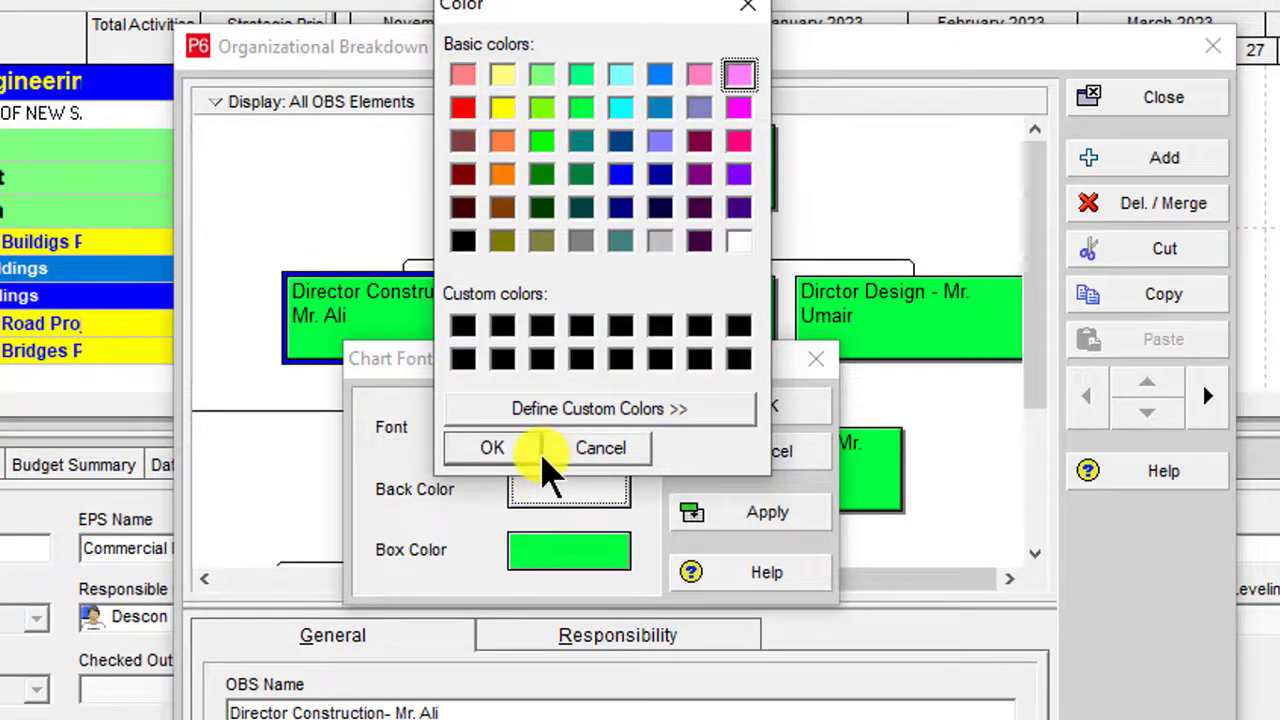
pyautogui.click(505, 450)
pyautogui.click(765, 515)
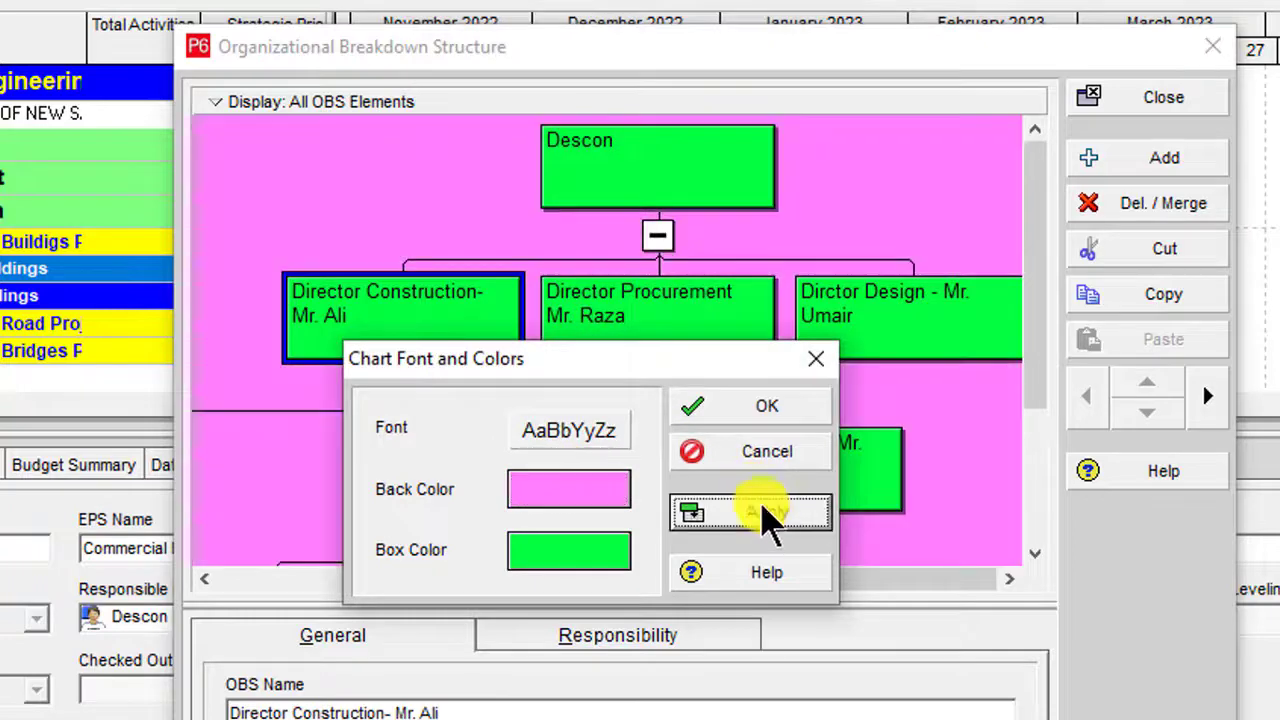
# Set the chart font to Arial with the Bold style and apply it.
pyautogui.moveTo(622, 364)
pyautogui.mouseDown()
pyautogui.moveTo(672, 700)
pyautogui.moveTo(580, 294)
pyautogui.moveTo(612, 375)
pyautogui.mouseUp()
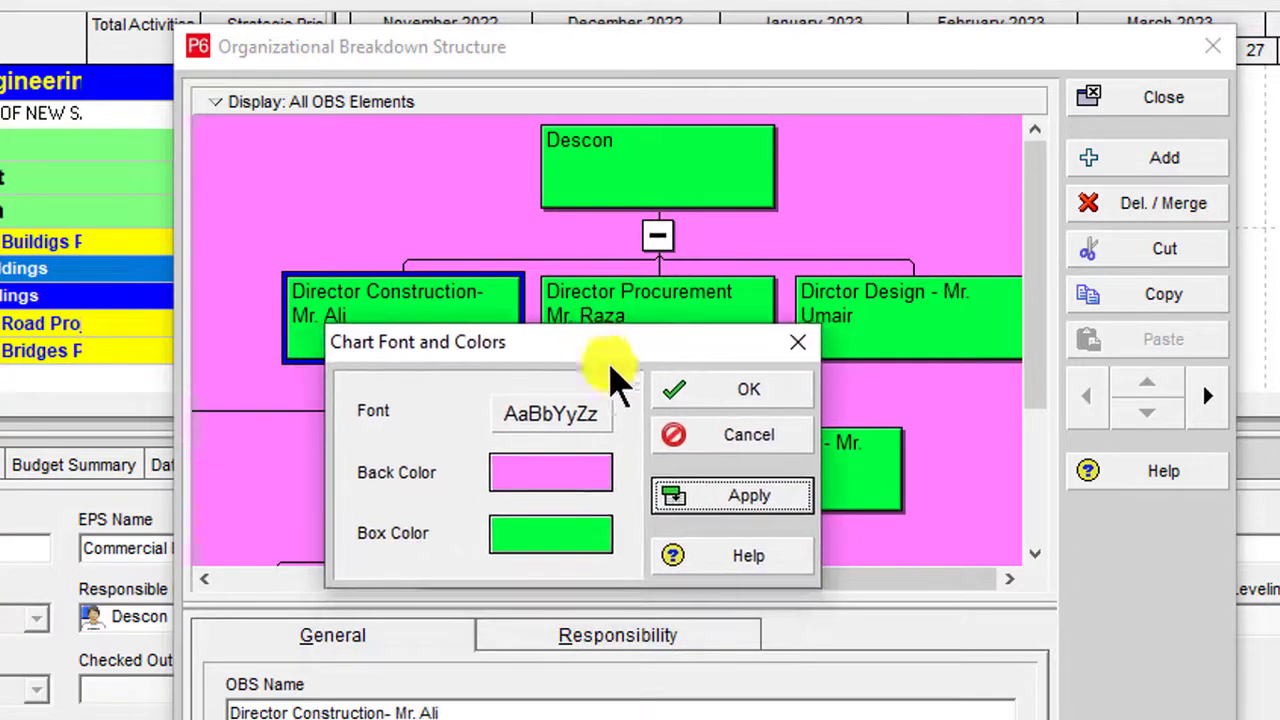
pyautogui.click(569, 412)
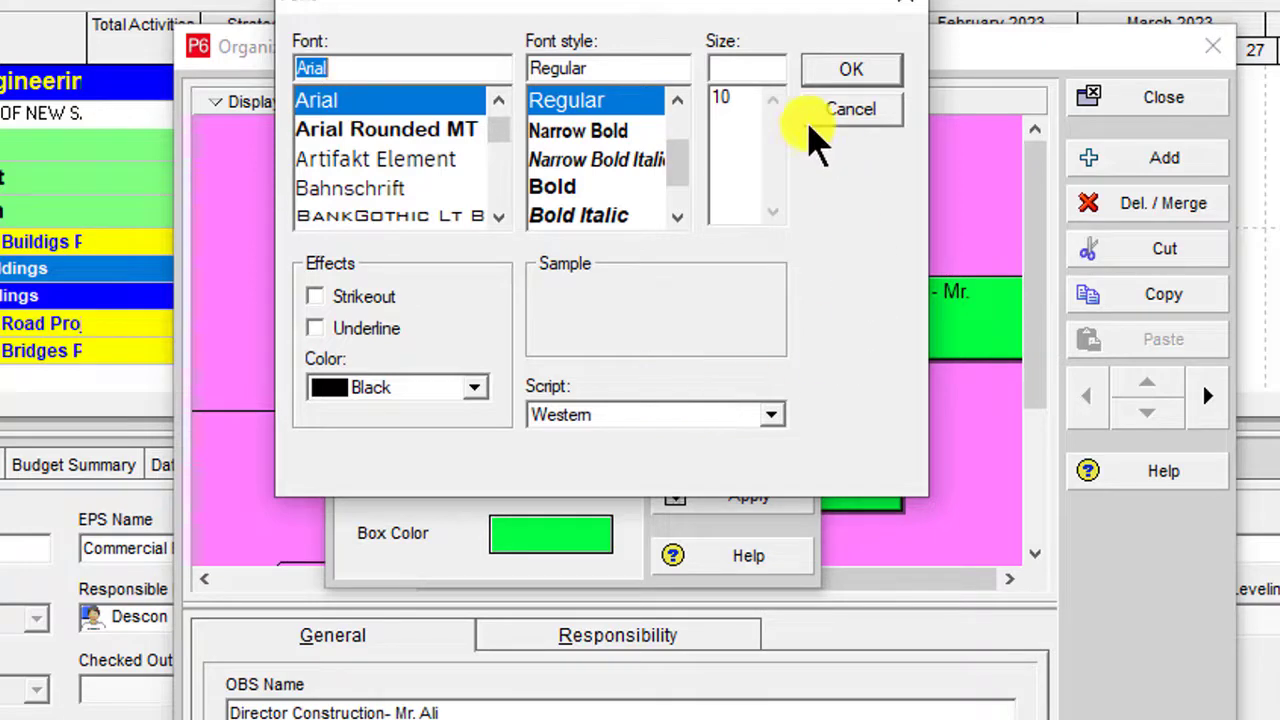
pyautogui.click(578, 190)
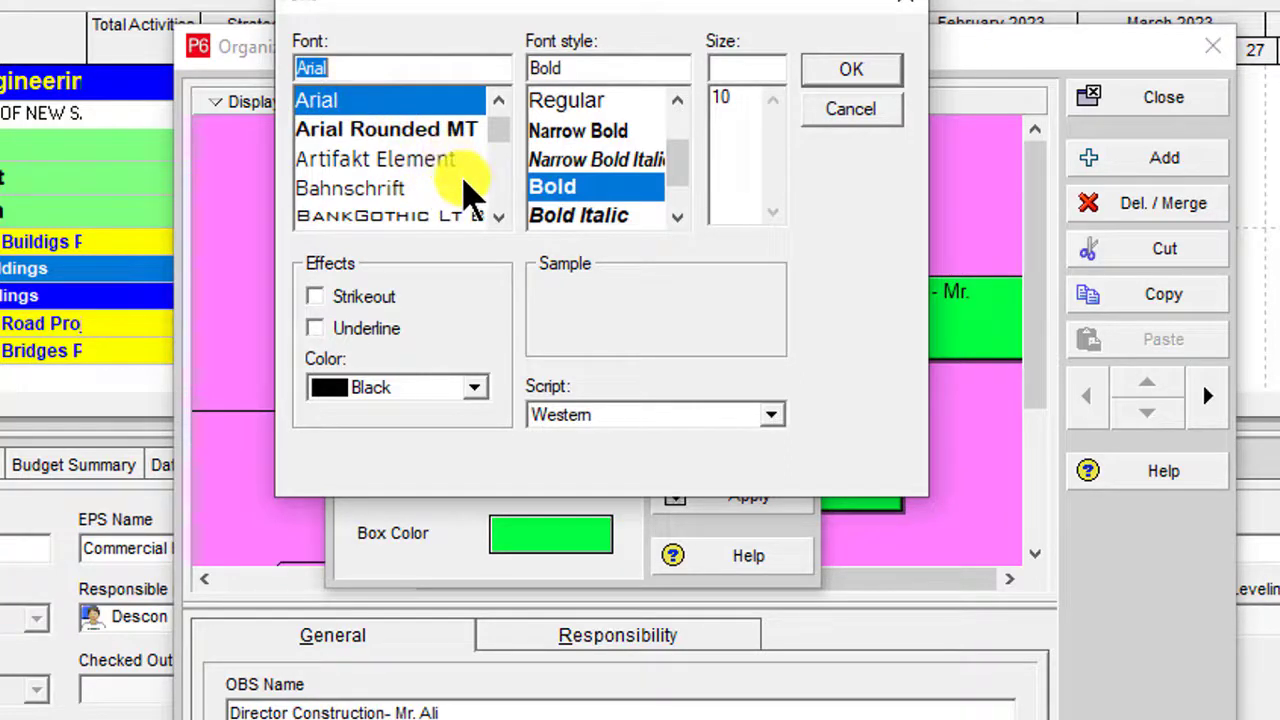
pyautogui.click(409, 71)
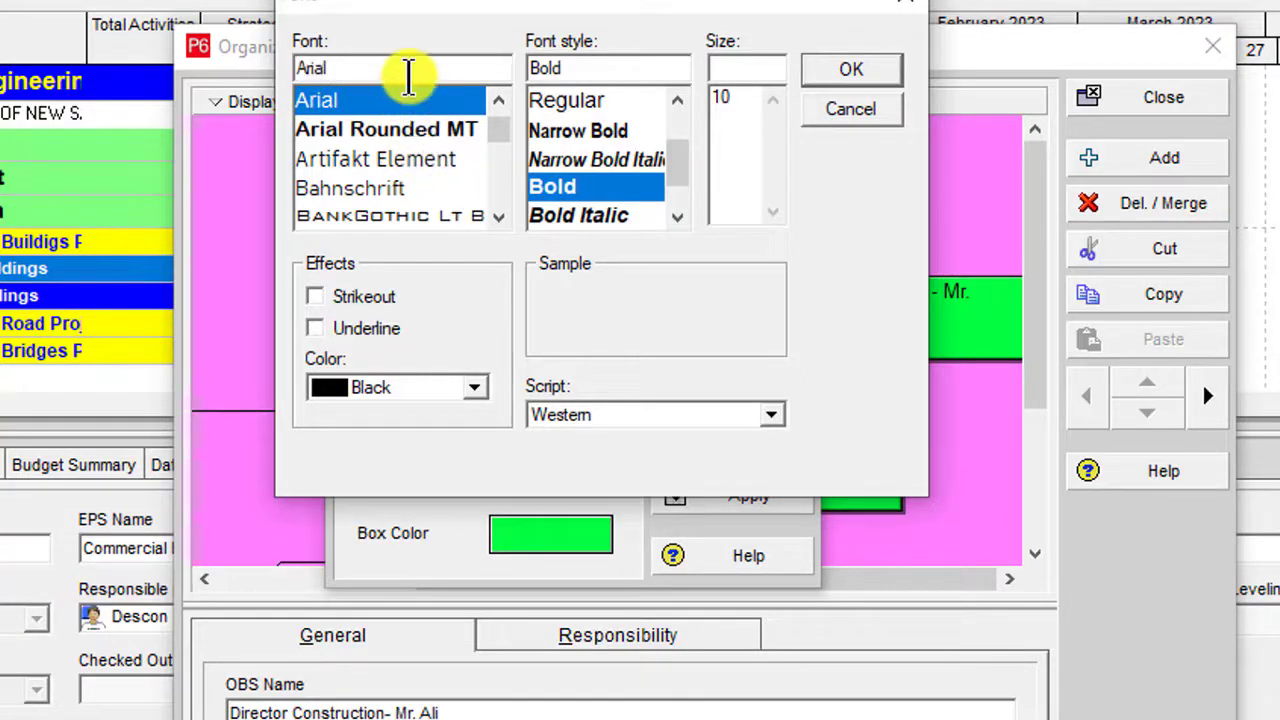
pyautogui.click(740, 70)
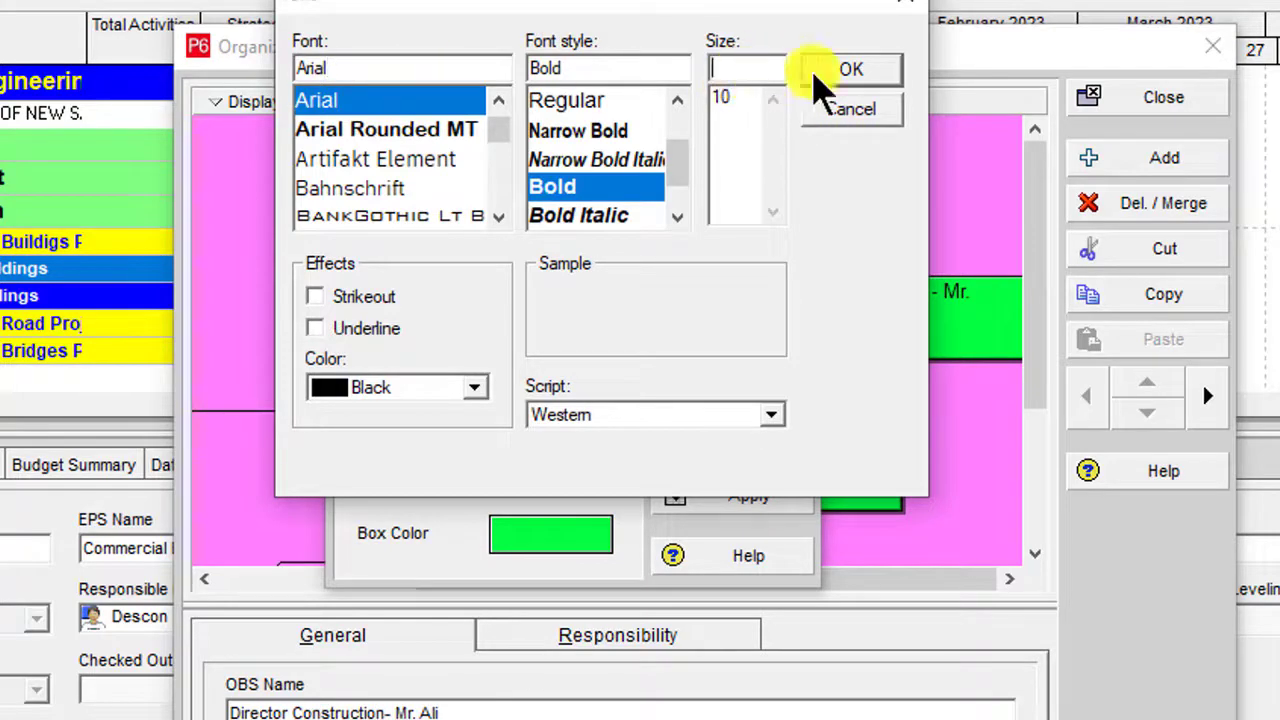
pyautogui.click(850, 68)
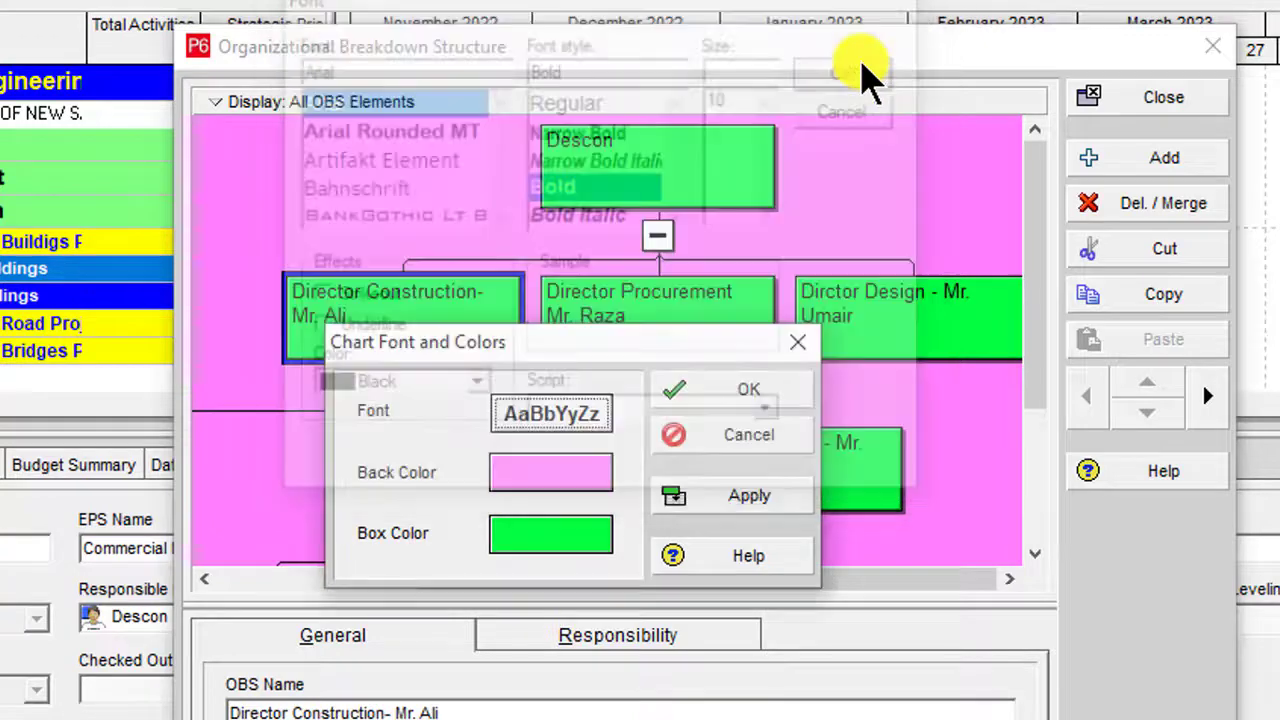
pyautogui.click(745, 496)
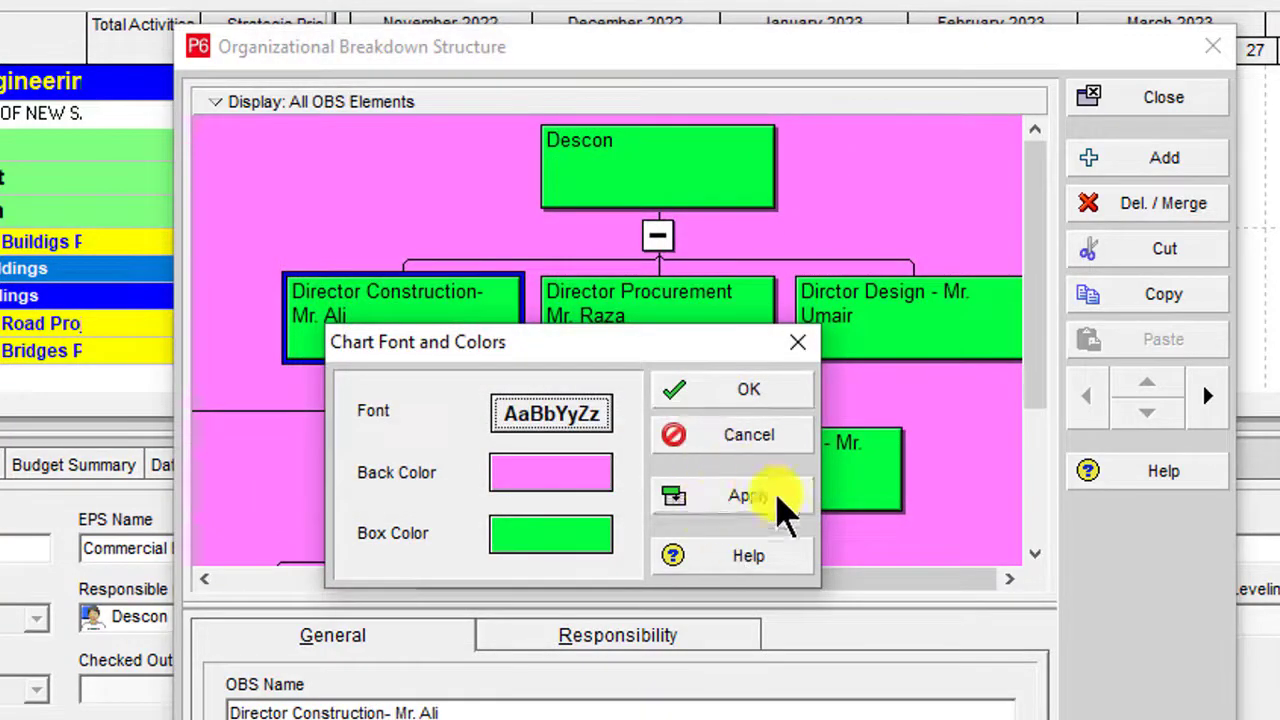
# Check the available font colors, keep Black, and accept the chart's font and color settings.
pyautogui.click(535, 415)
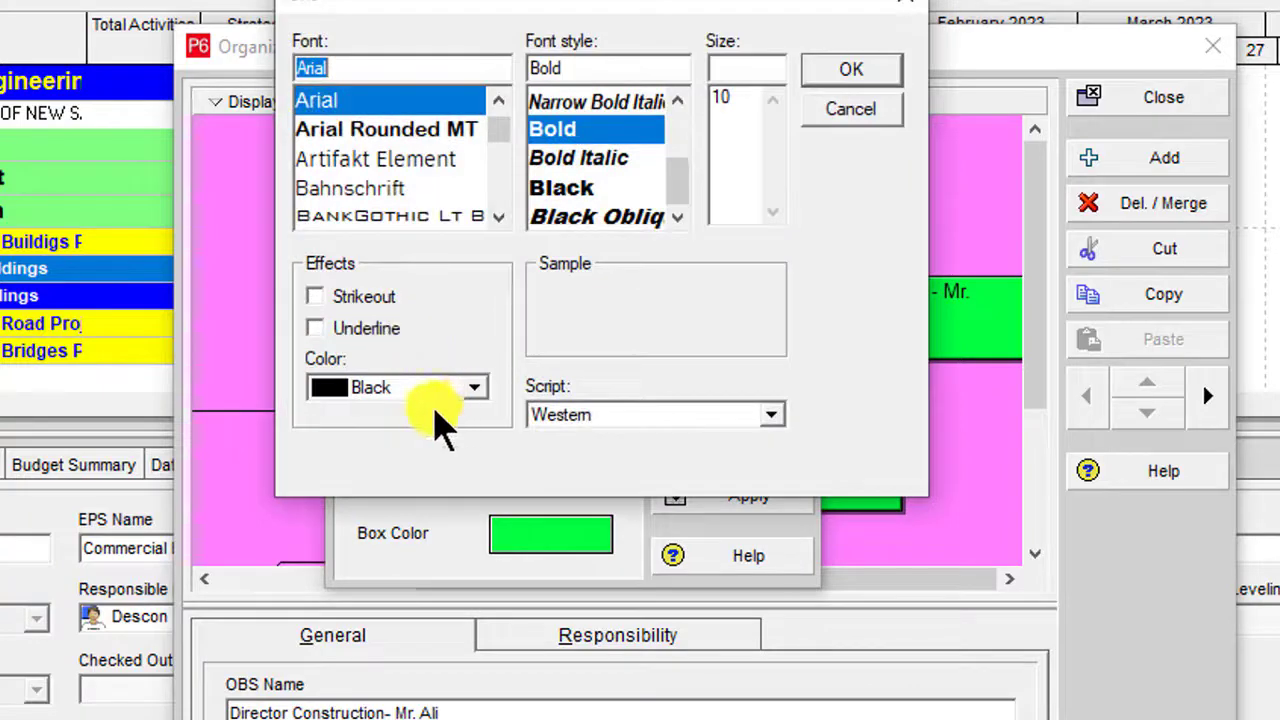
pyautogui.click(452, 390)
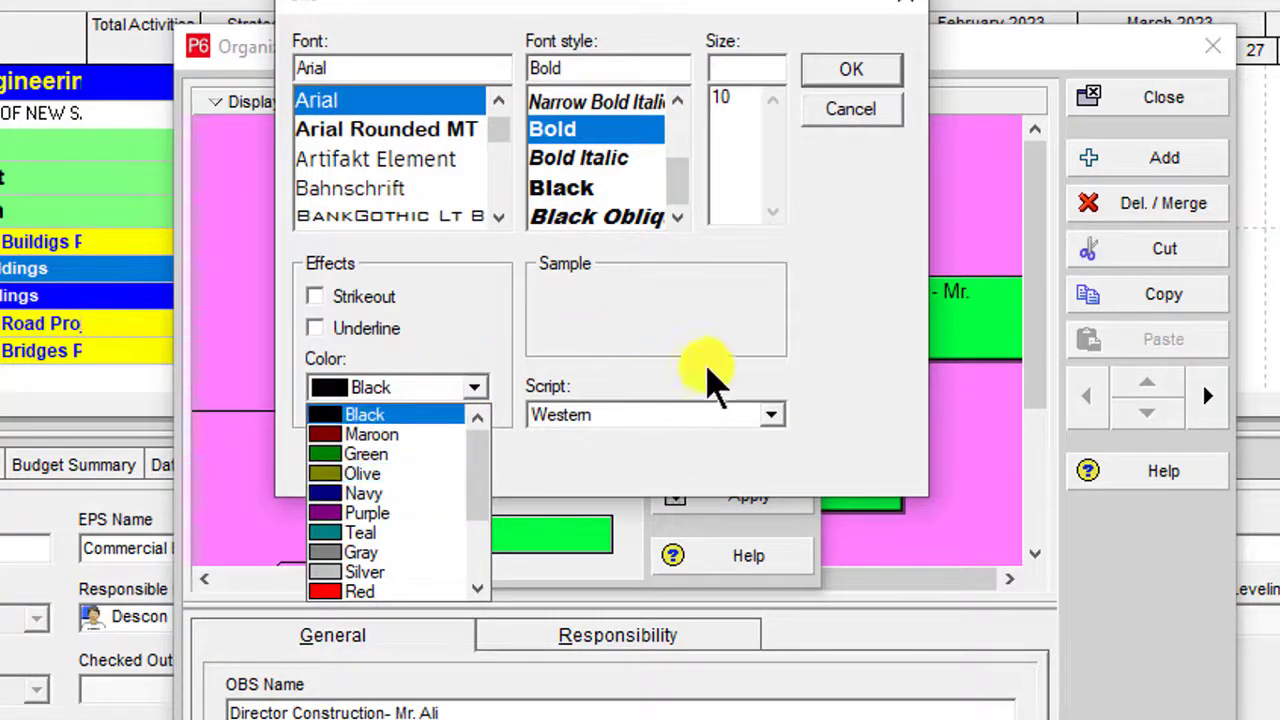
pyautogui.click(760, 340)
pyautogui.click(838, 85)
pyautogui.click(765, 500)
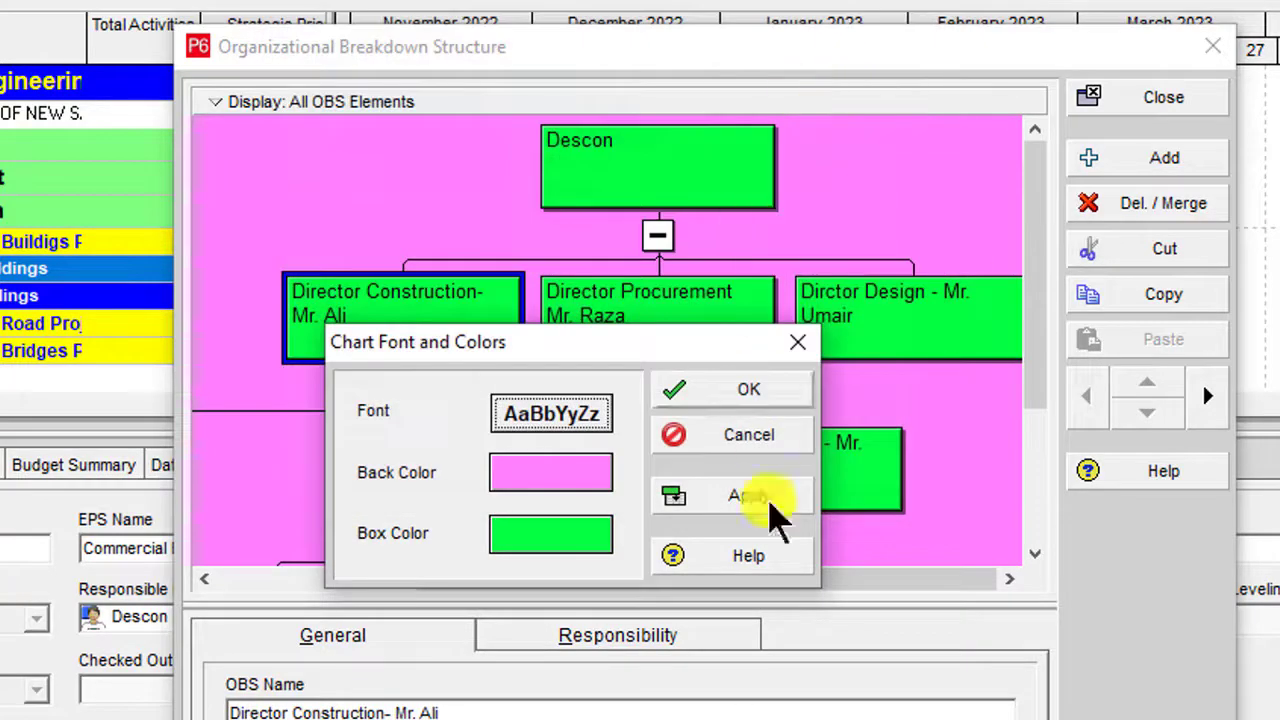
pyautogui.click(760, 392)
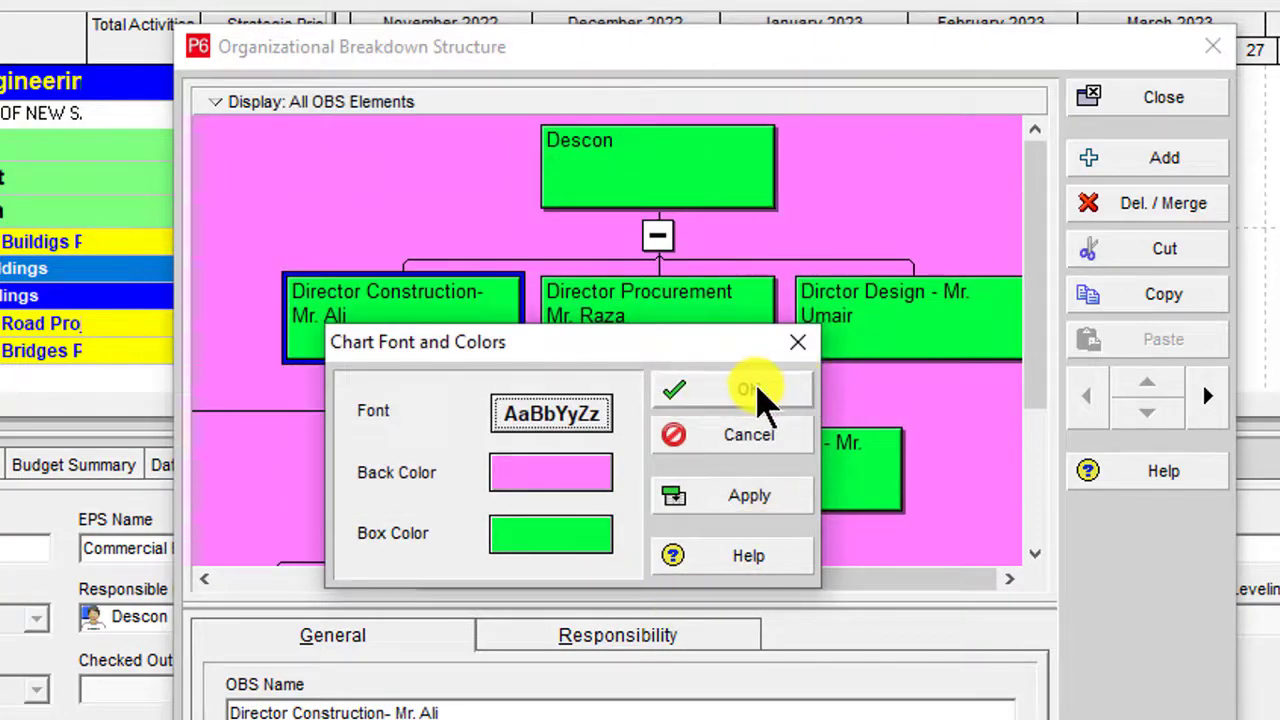
pyautogui.click(758, 500)
pyautogui.click(771, 388)
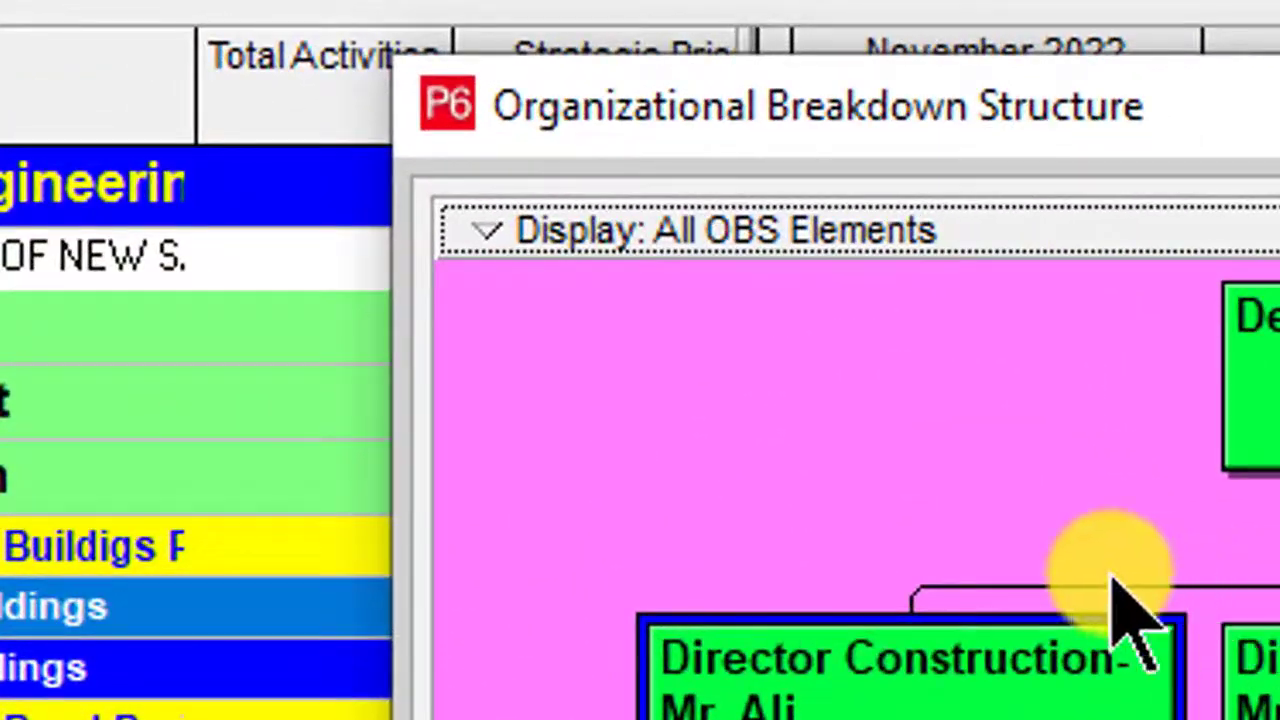
# Open a print preview of the recolored OBS chart to check its appearance, and close it.
pyautogui.click(495, 235)
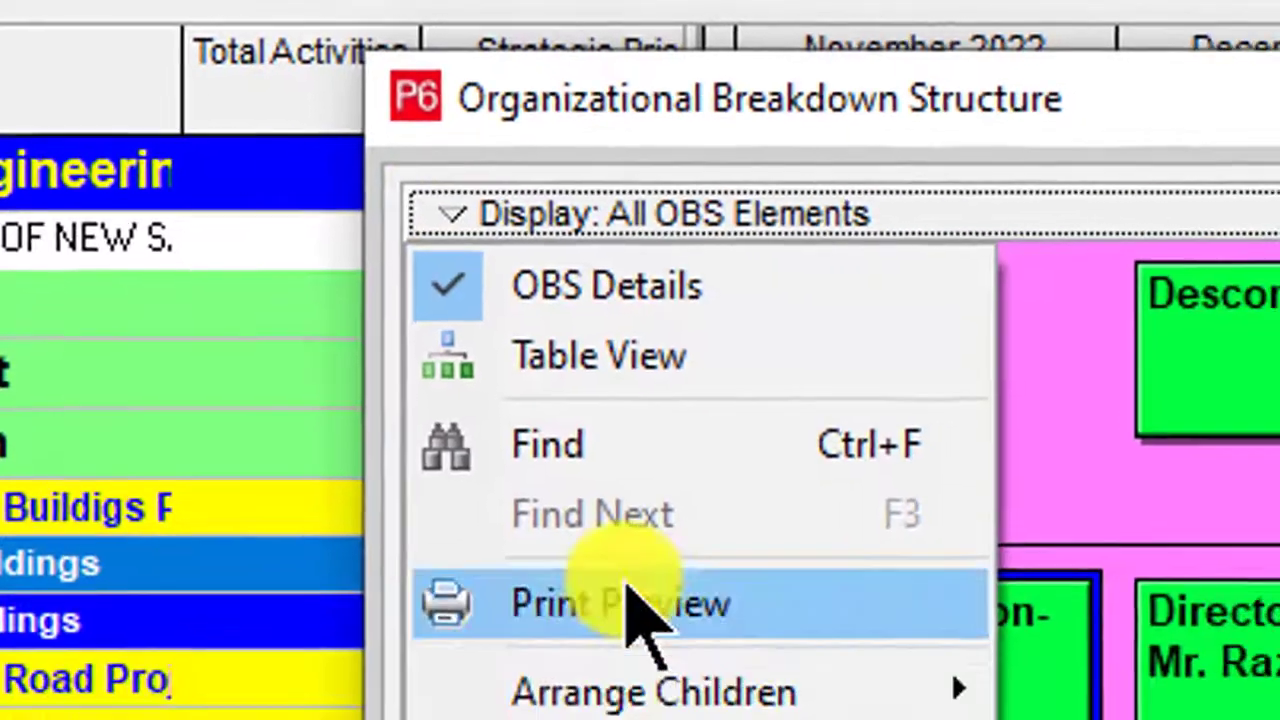
pyautogui.click(643, 657)
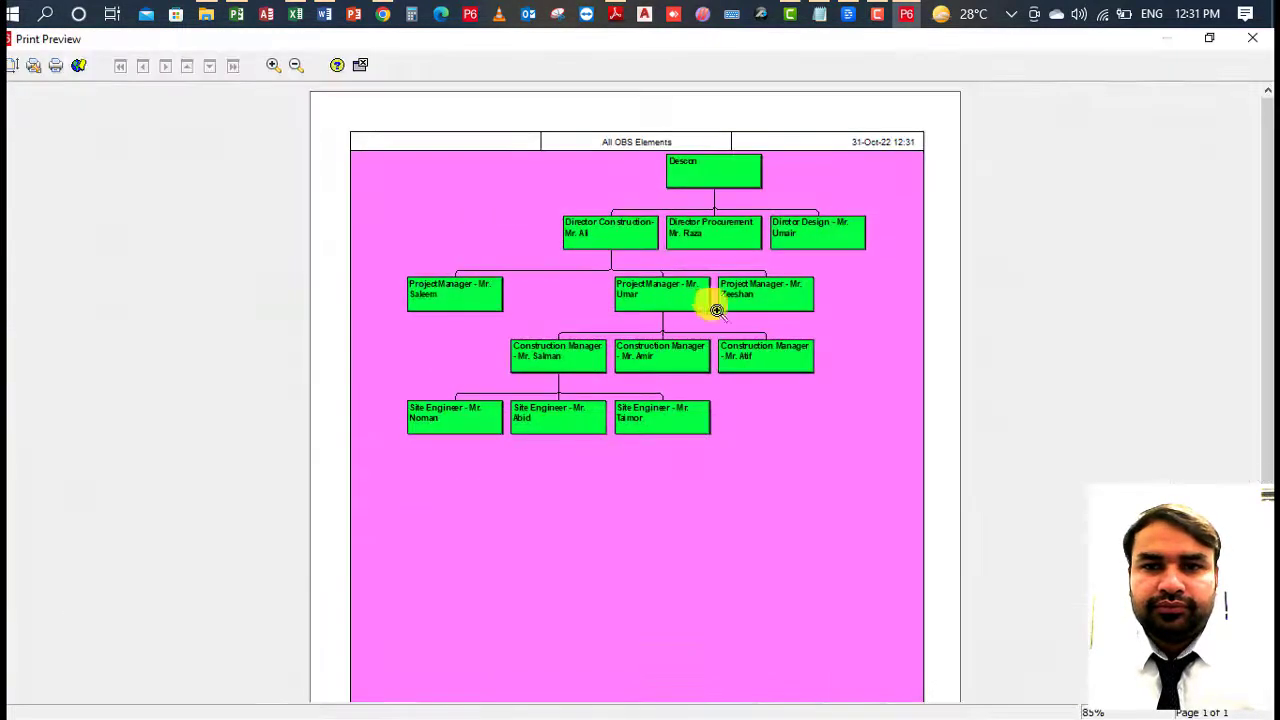
pyautogui.click(361, 63)
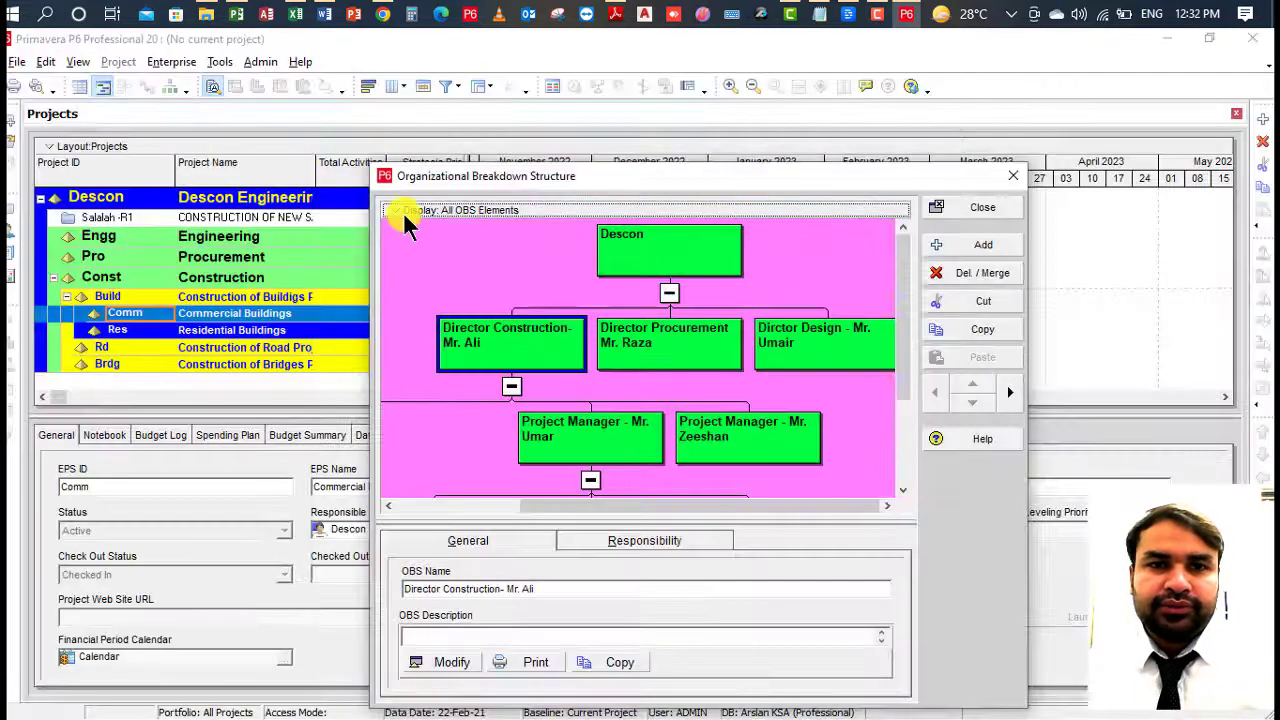
# Customize the chart box template with an OBS Name field height of 3 and accept the template.
pyautogui.rightClick(395, 211)
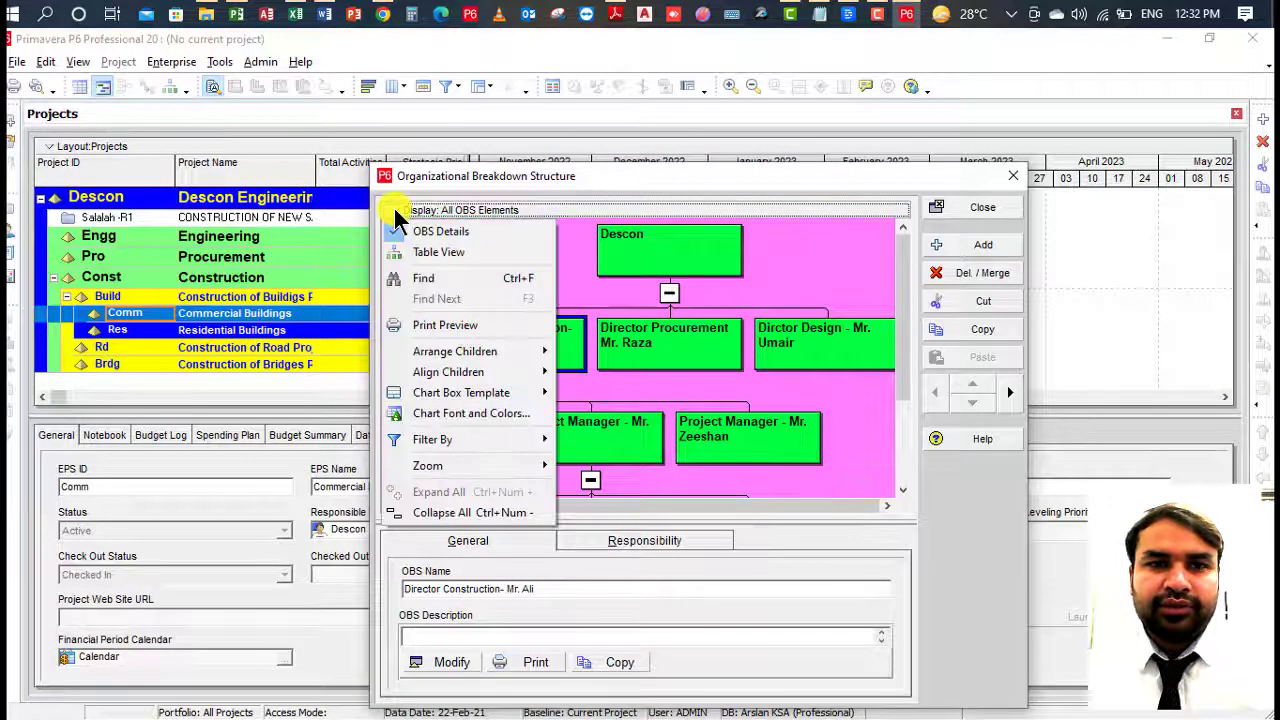
pyautogui.moveTo(505, 398)
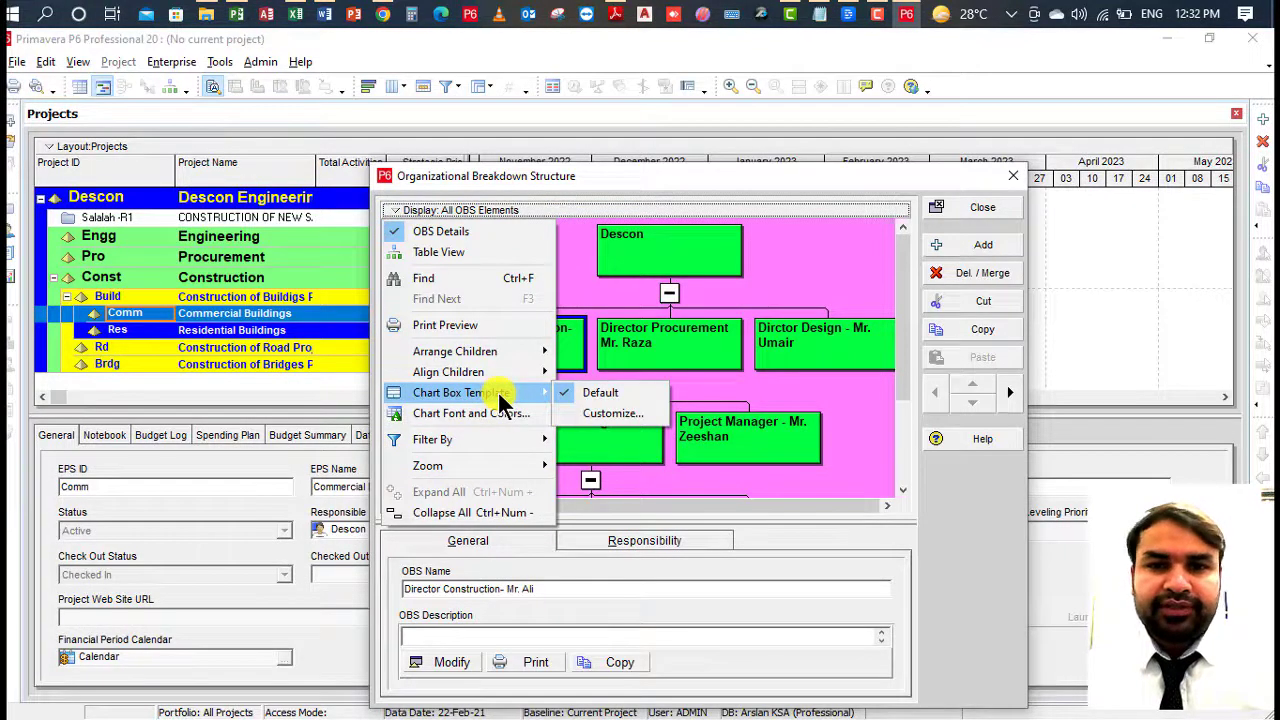
pyautogui.click(622, 418)
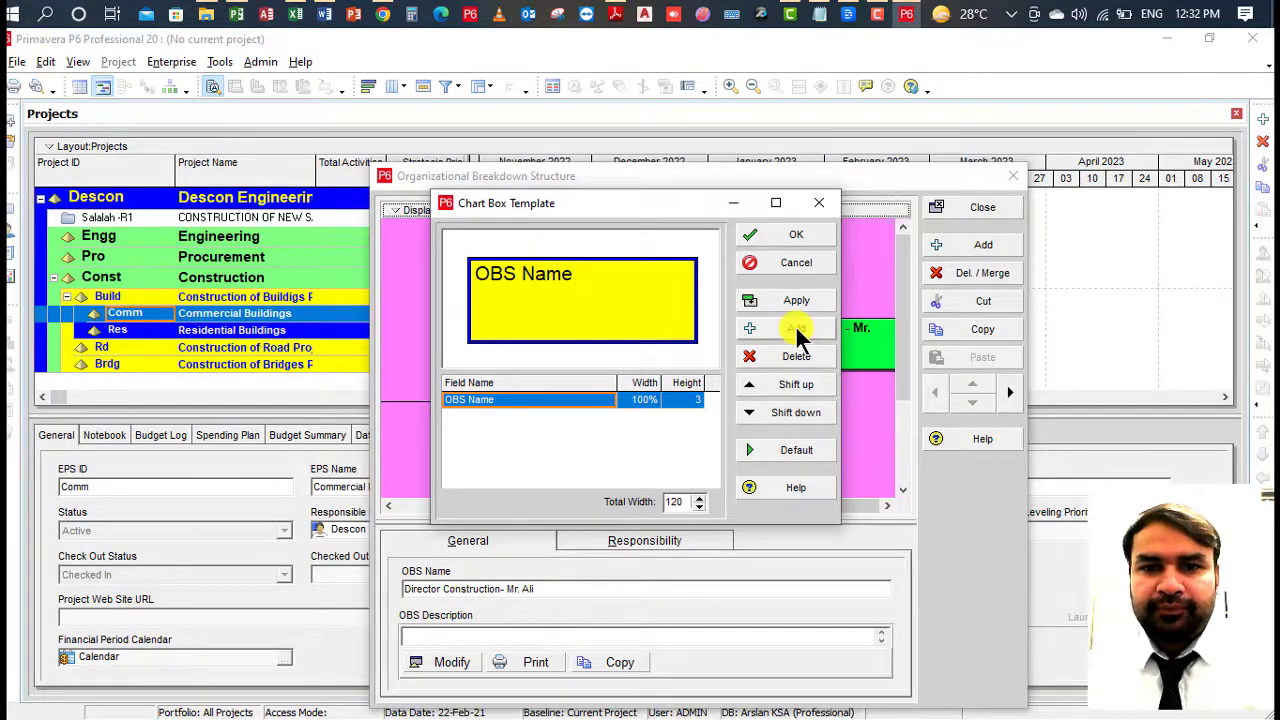
pyautogui.moveTo(646, 206); pyautogui.dragTo(652, 245)
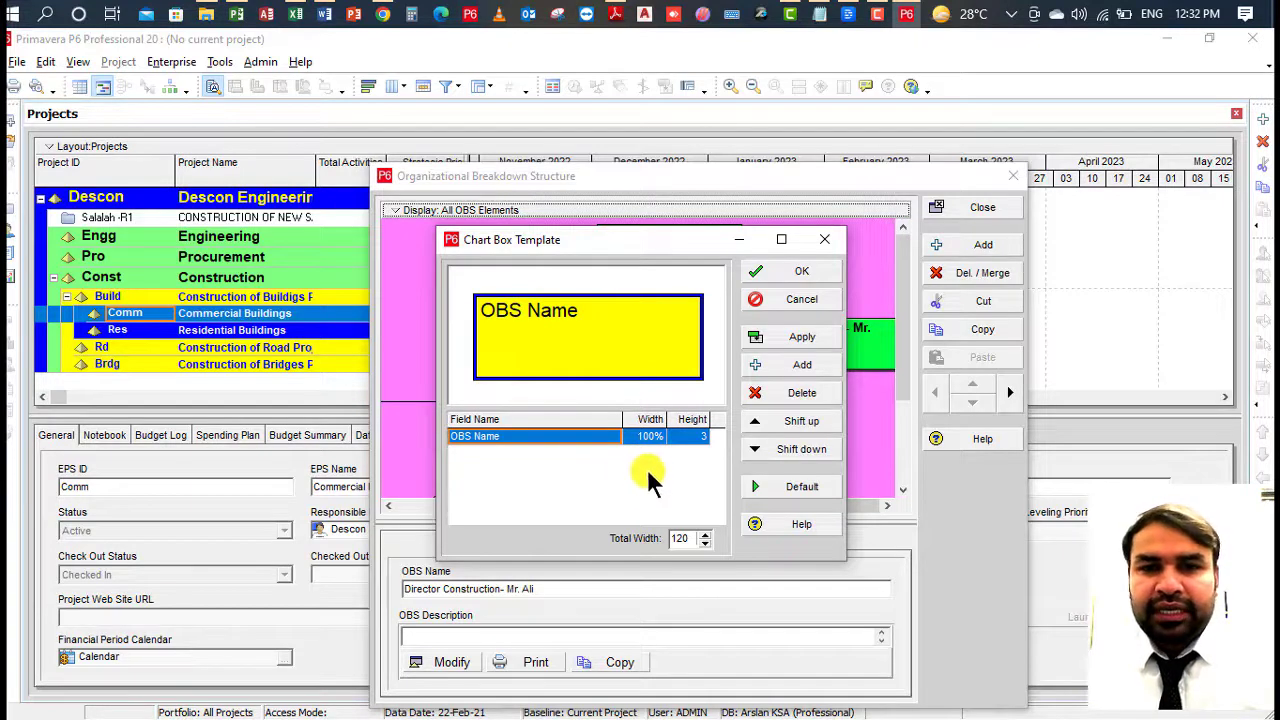
pyautogui.click(690, 437)
pyautogui.write('3')
pyautogui.click(648, 437)
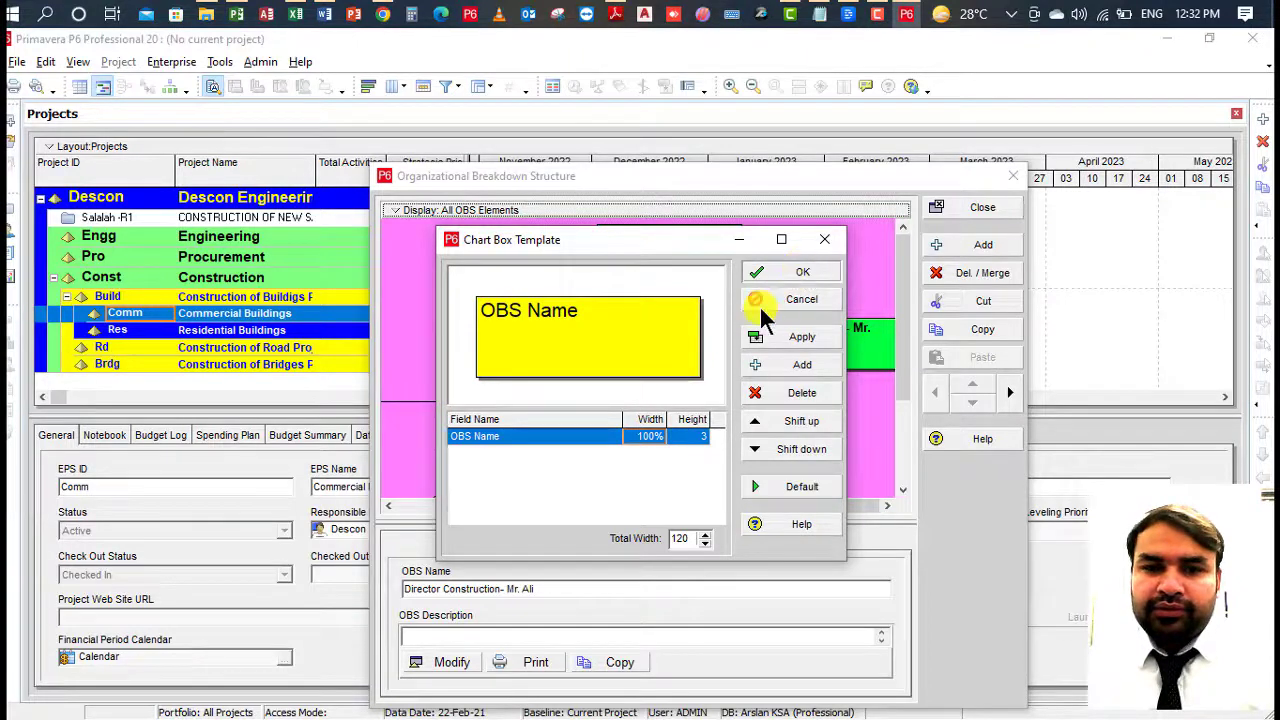
pyautogui.moveTo(694, 540); pyautogui.dragTo(658, 548)
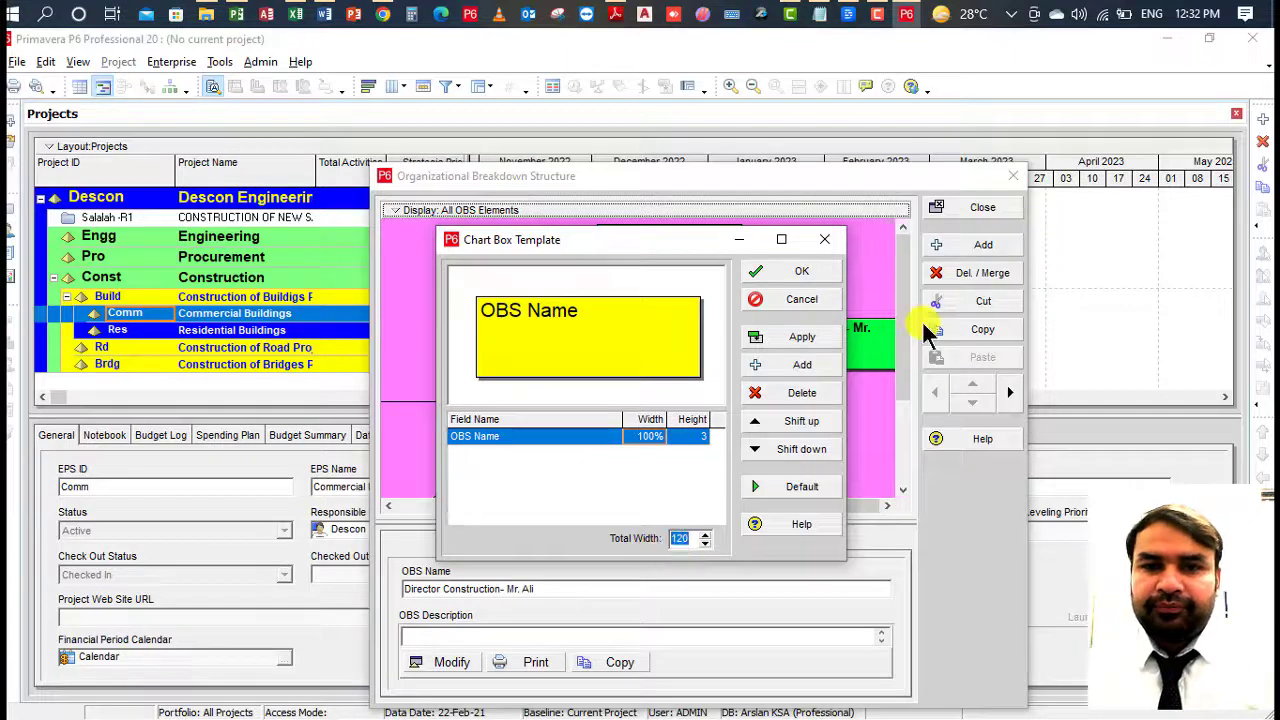
pyautogui.click(803, 274)
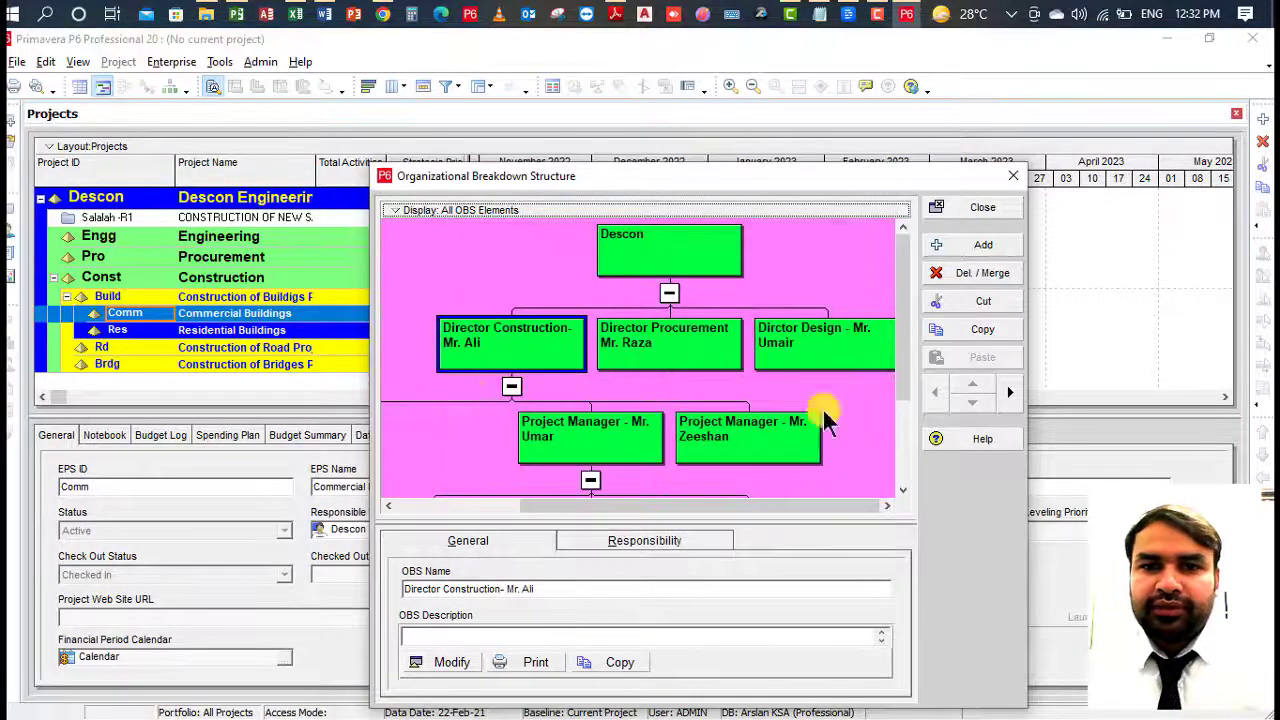
# Switch the OBS display from chart to table view and select site engineer entries in the hierarchy.
pyautogui.click(405, 211)
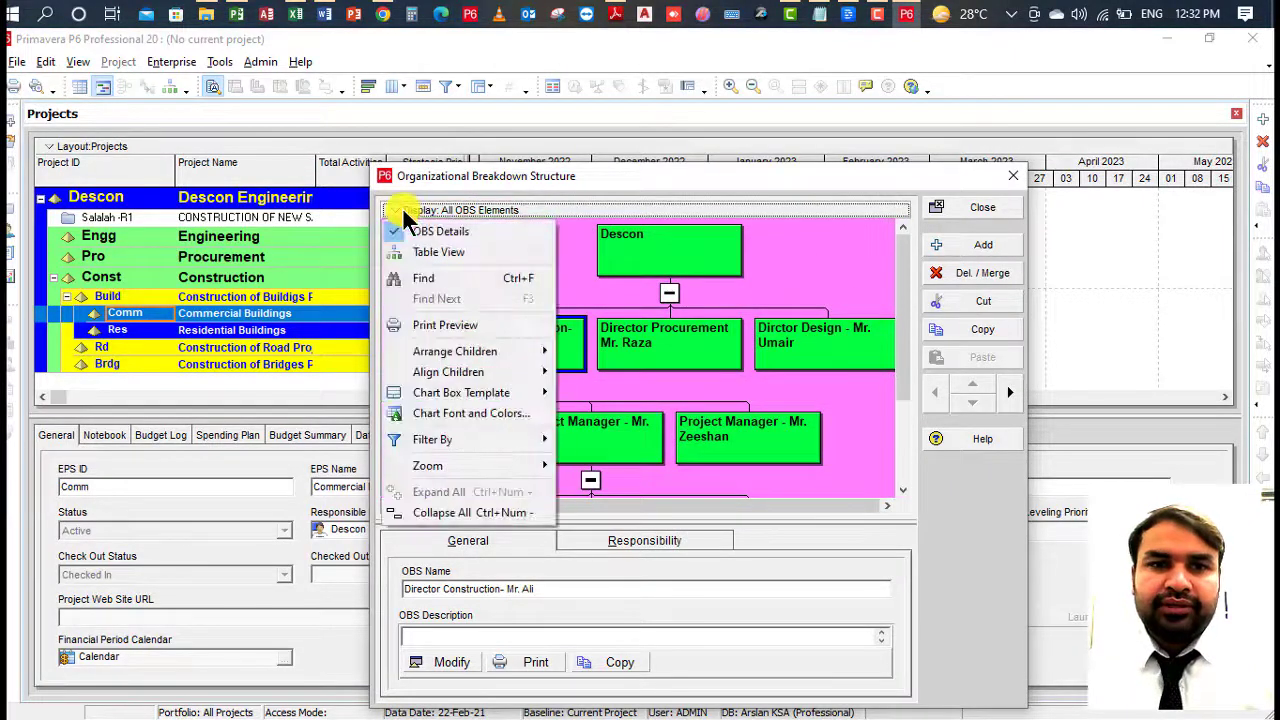
pyautogui.click(481, 255)
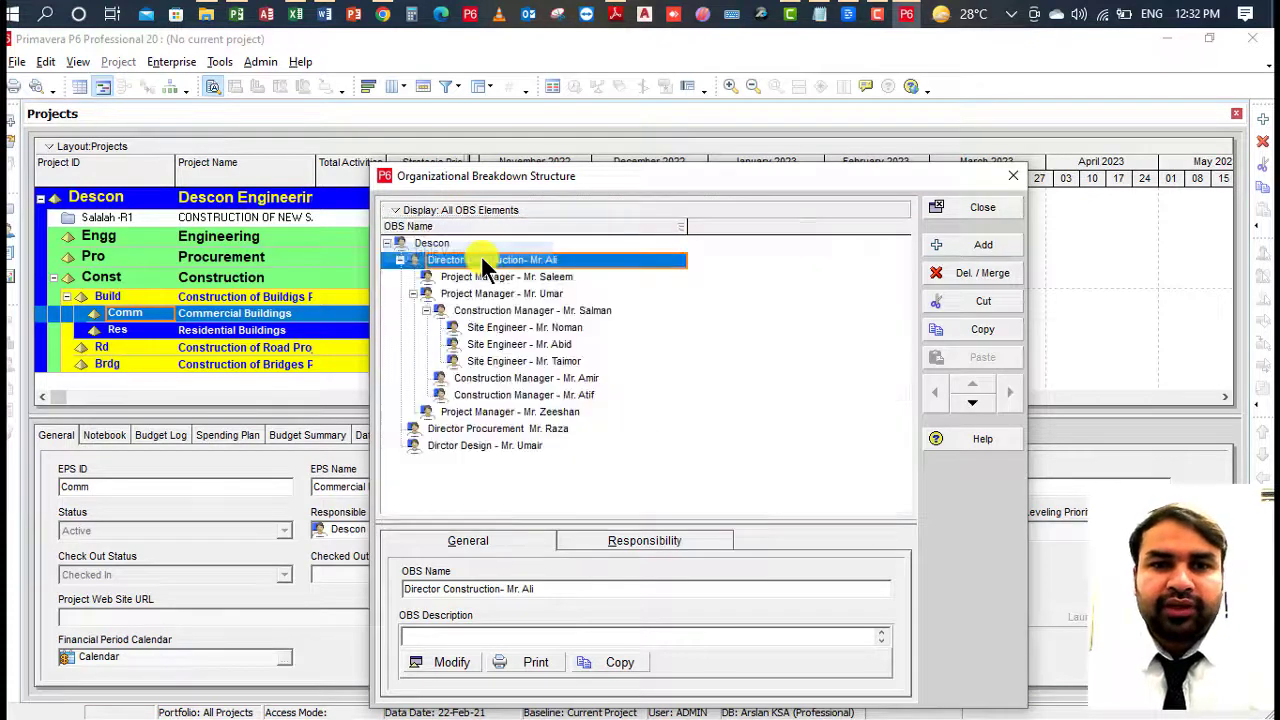
pyautogui.click(510, 344)
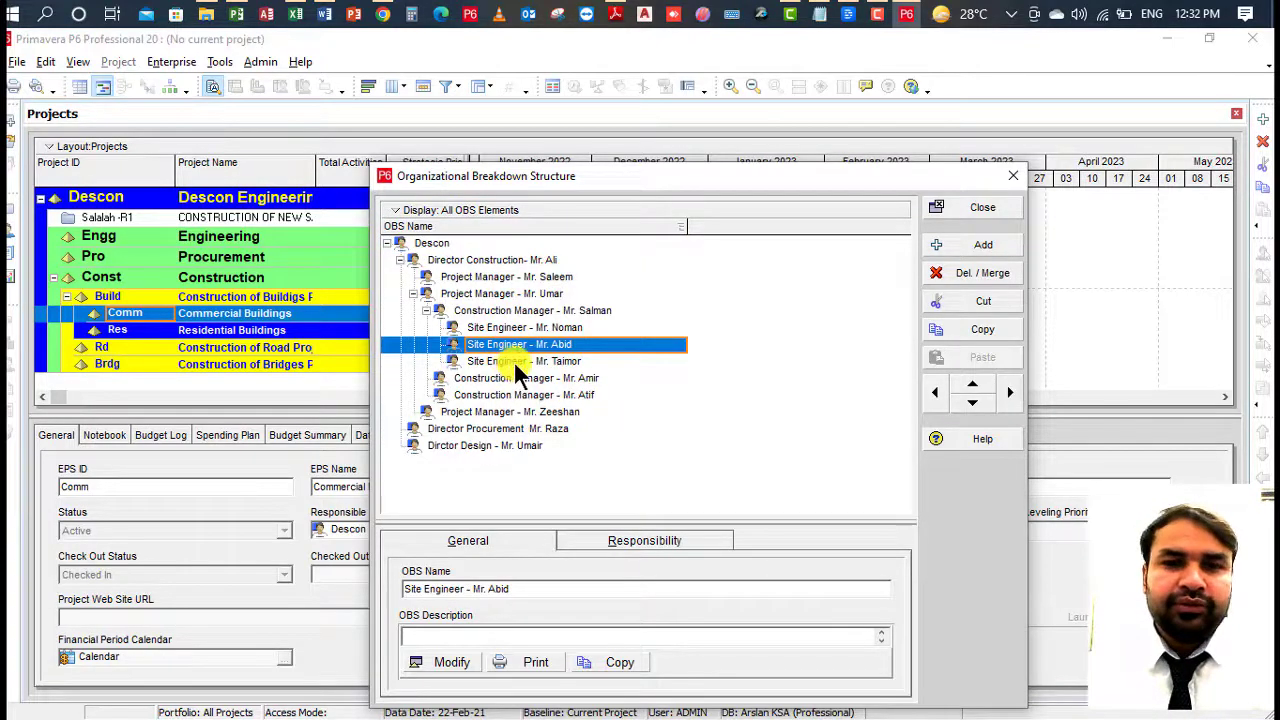
pyautogui.click(514, 361)
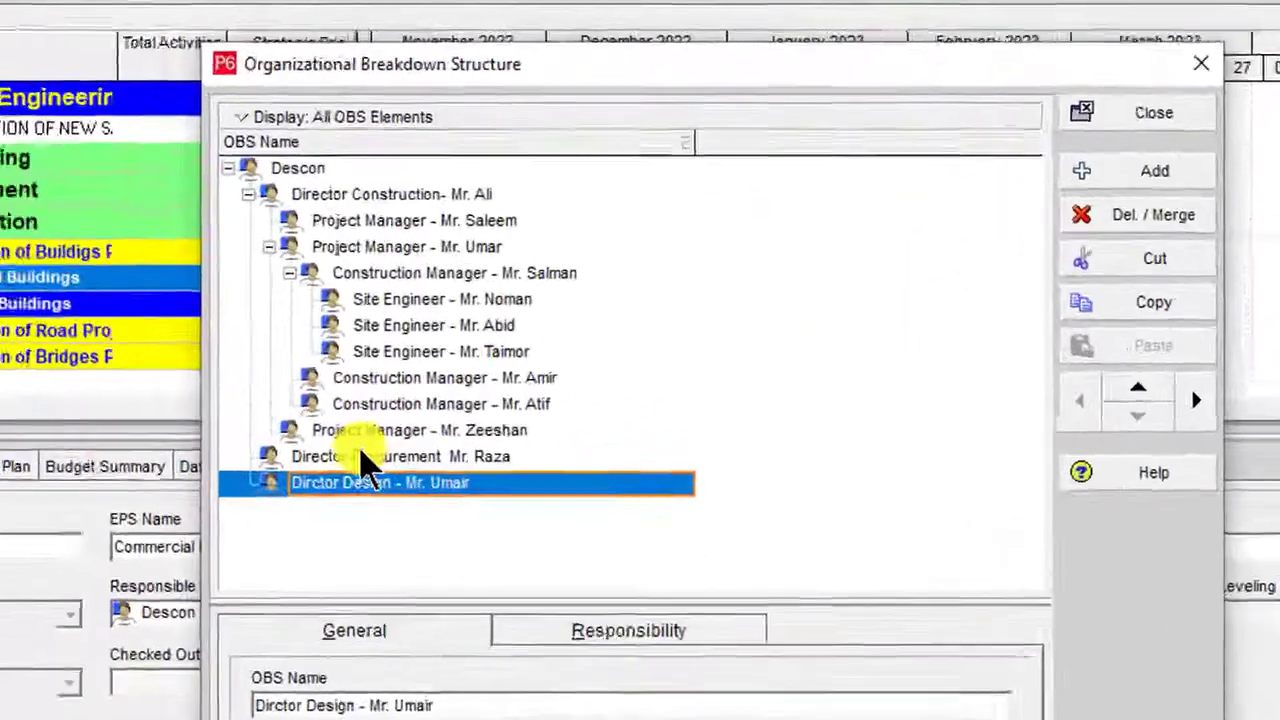
# Try to delete the Director Procurement element from the OBS, and decline the deletion.
pyautogui.click(365, 456)
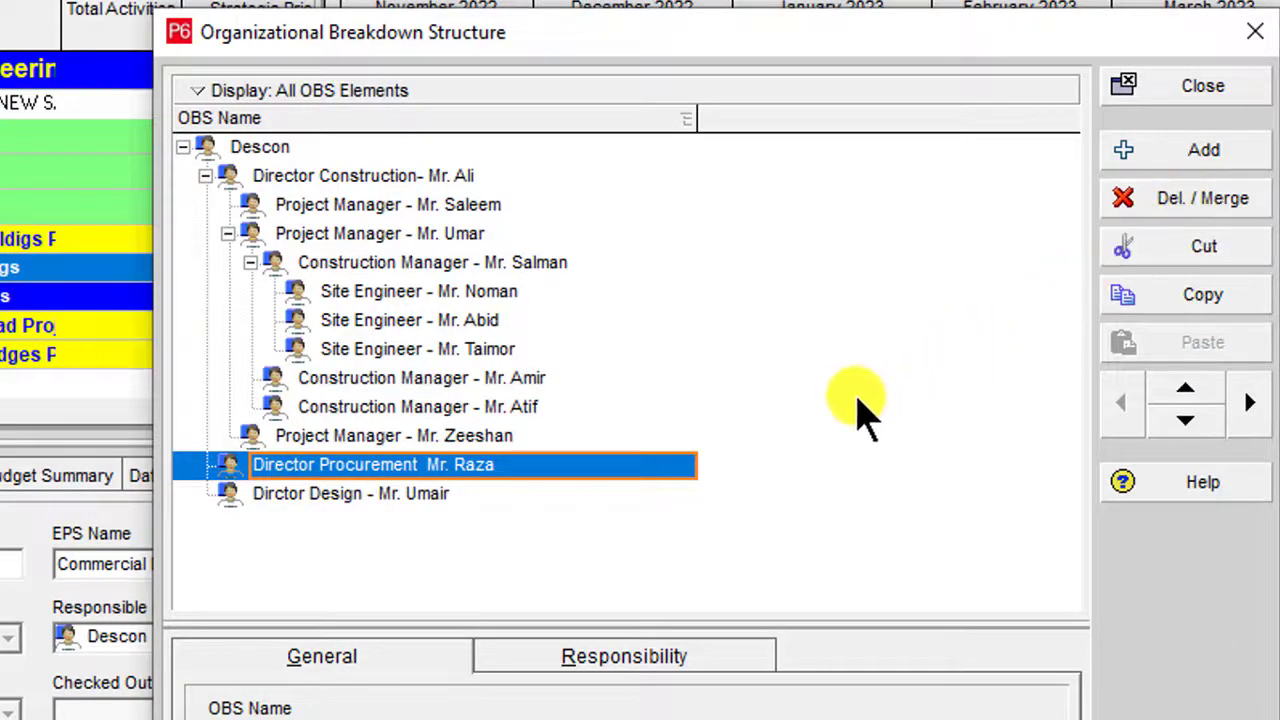
pyautogui.click(1183, 200)
pyautogui.click(545, 450)
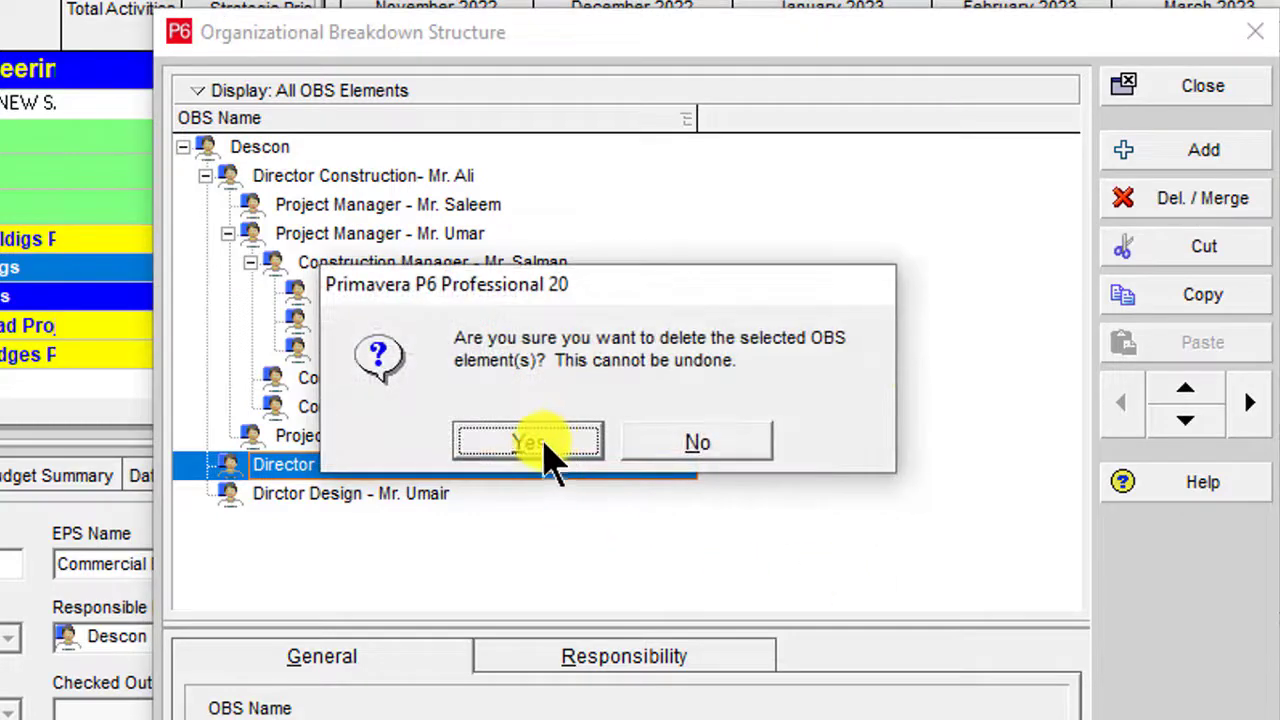
pyautogui.click(703, 447)
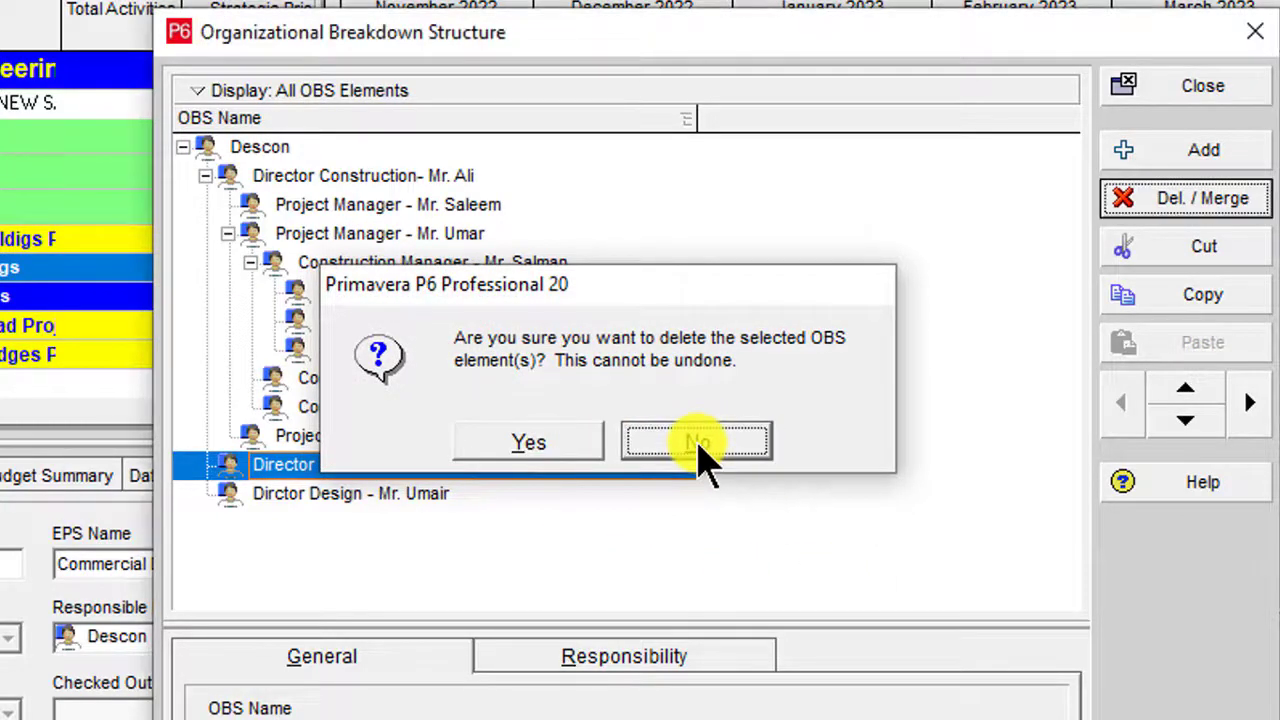
# Open the name of the second site engineer for editing and close the Organizational Breakdown Structure window.
pyautogui.click(412, 322)
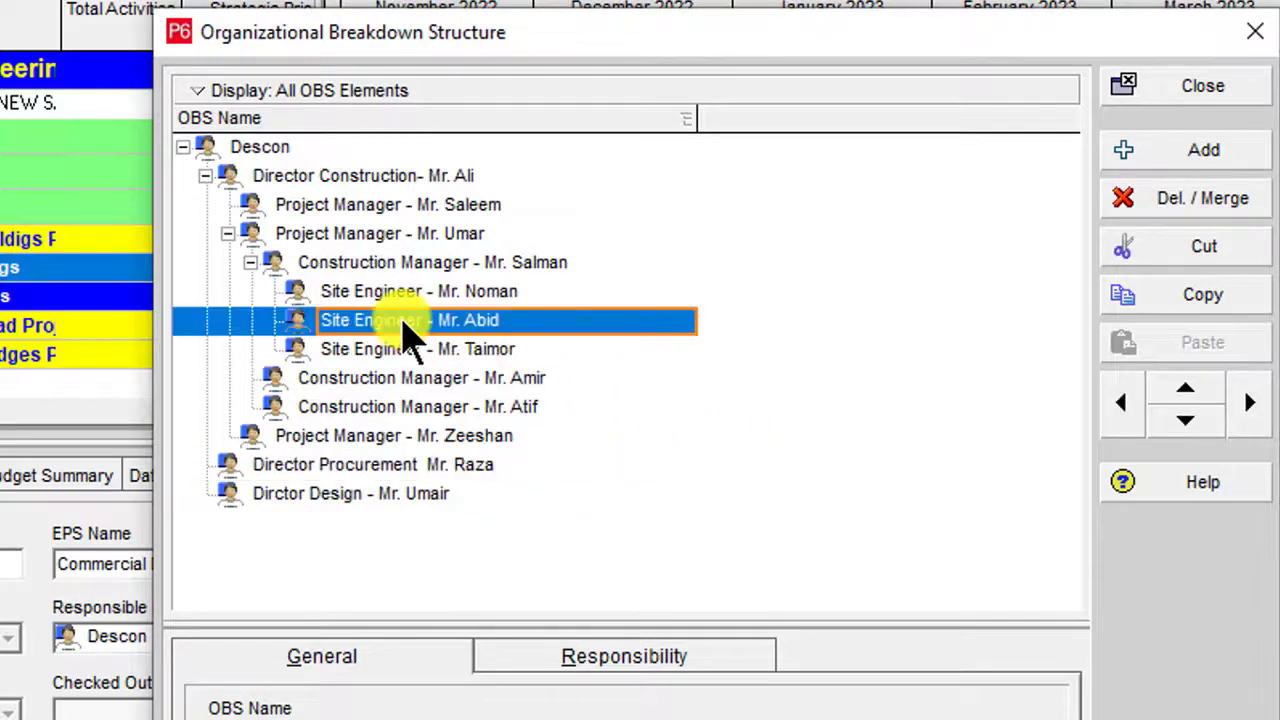
pyautogui.click(452, 318)
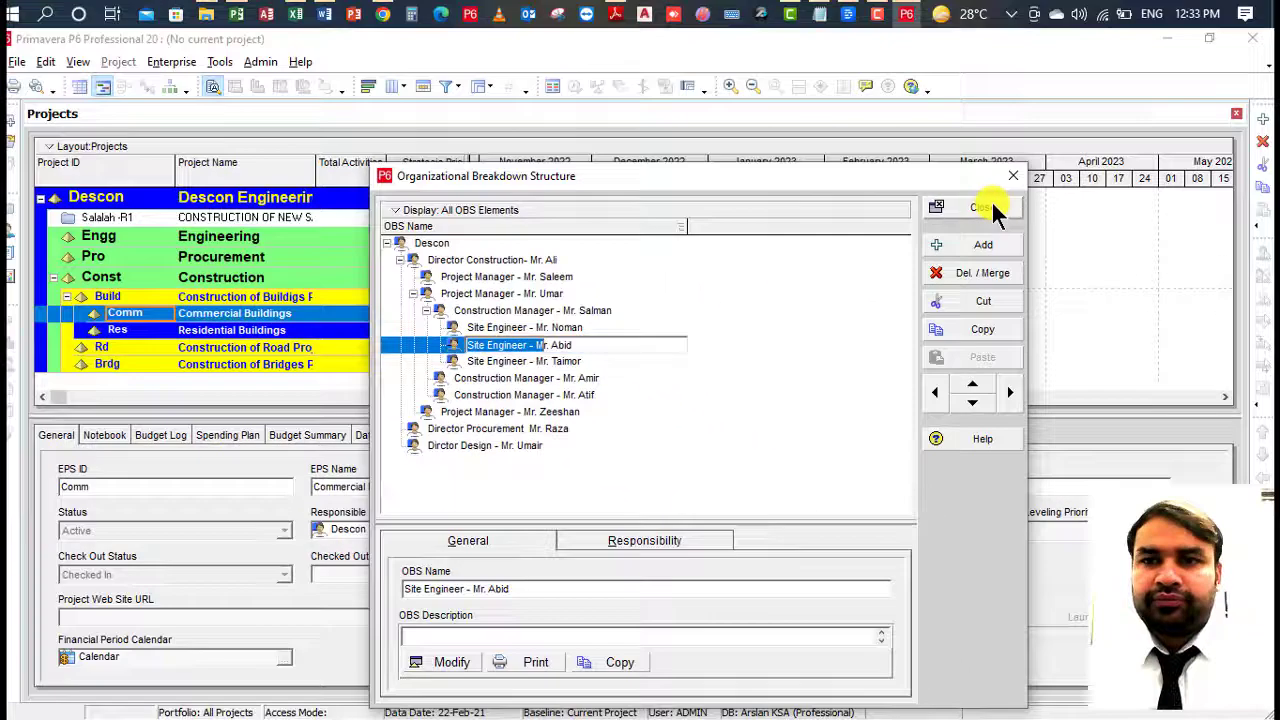
pyautogui.click(1203, 86)
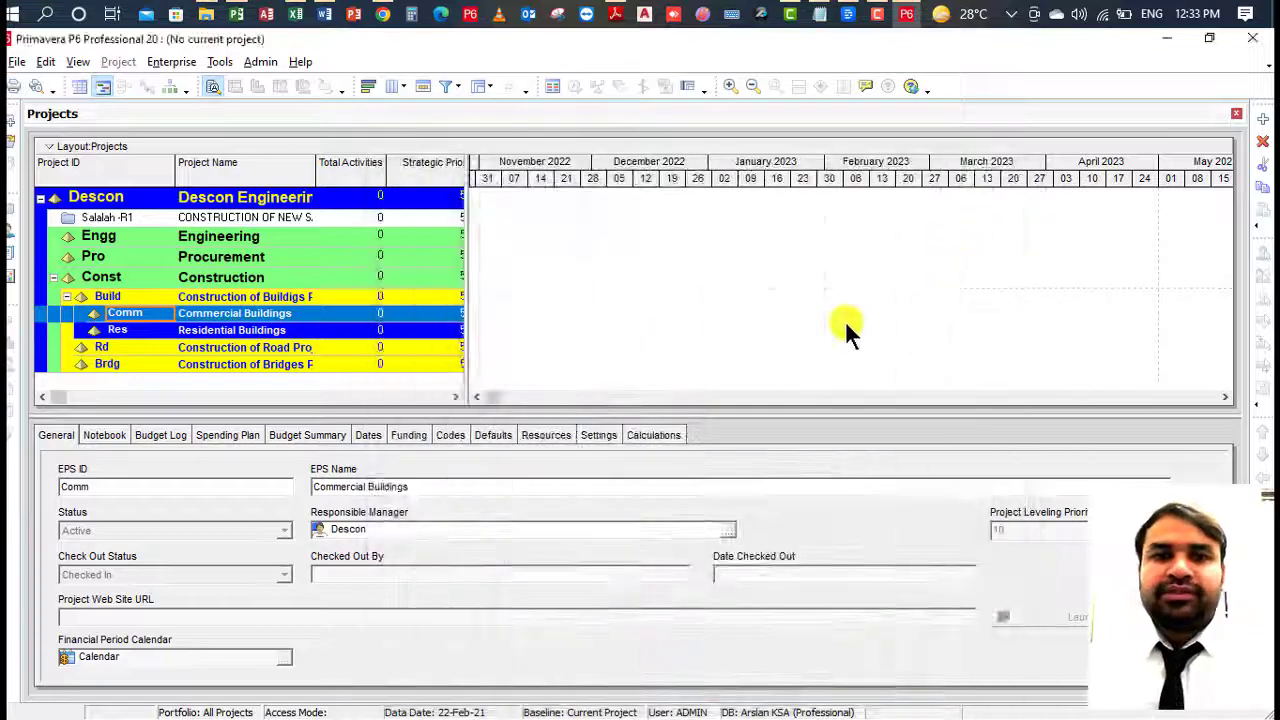